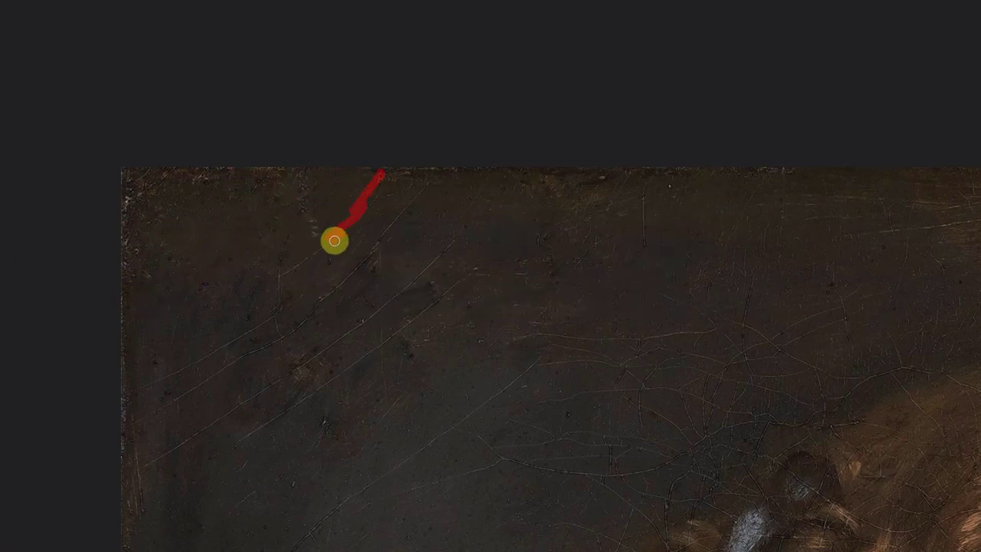
Step: Inpaint the cracks along the painting's top edge and down its left edge
{"action": "mouse_move", "coordinate": [434, 177]}
{"action": "left_mouse_down"}
{"action": "mouse_move", "coordinate": [313, 306]}
{"action": "mouse_move", "coordinate": [141, 425]}
{"action": "left_mouse_up"}
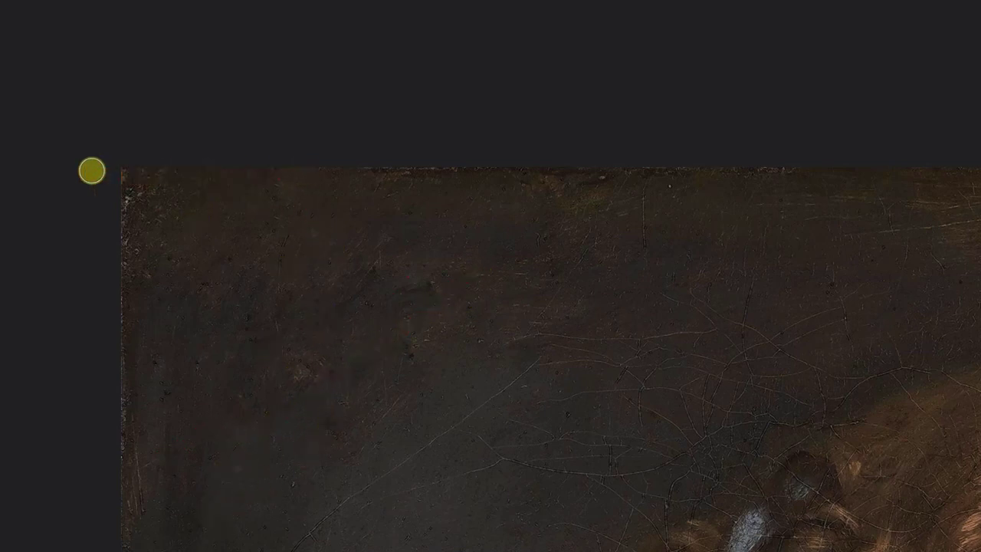
{"action": "left_click_drag", "start_coordinate": [90, 168], "coordinate": [113, 367]}
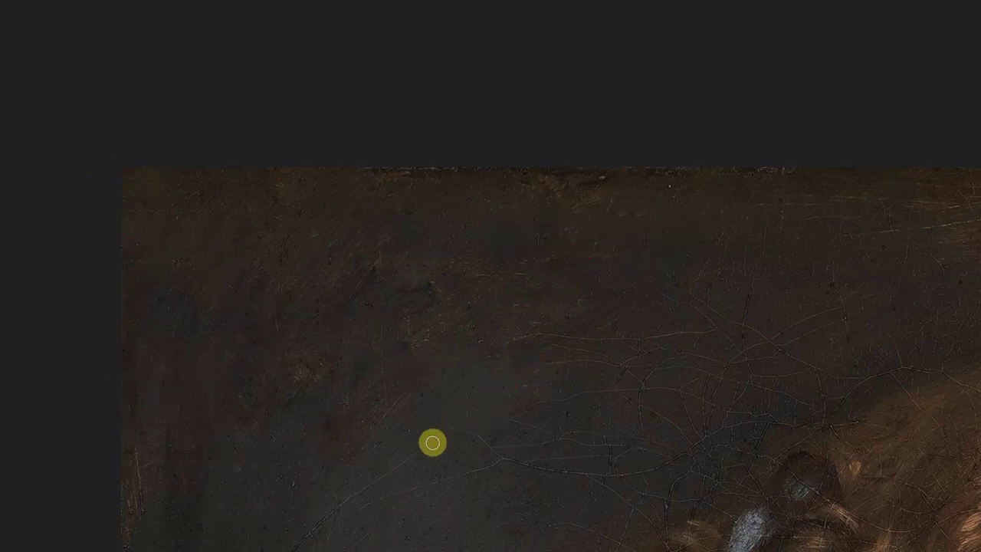
{"action": "scroll", "coordinate": [348, 286], "scroll_direction": "down", "scroll_amount": 3}
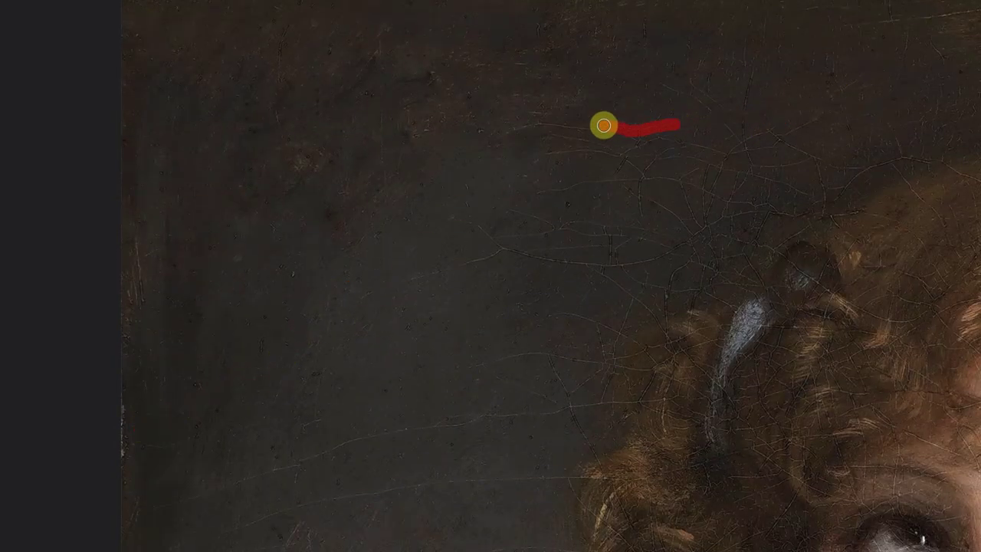
Step: Paint out the cracks in the dark background above and beside the girl's curls
{"action": "left_click_drag", "start_coordinate": [783, 138], "coordinate": [534, 158]}
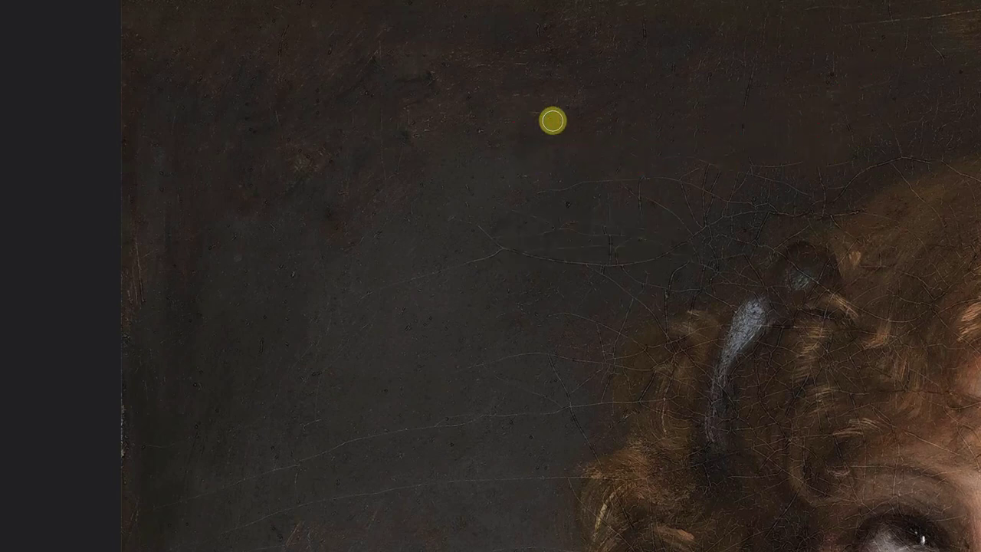
{"action": "left_click_drag", "start_coordinate": [851, 161], "coordinate": [823, 208]}
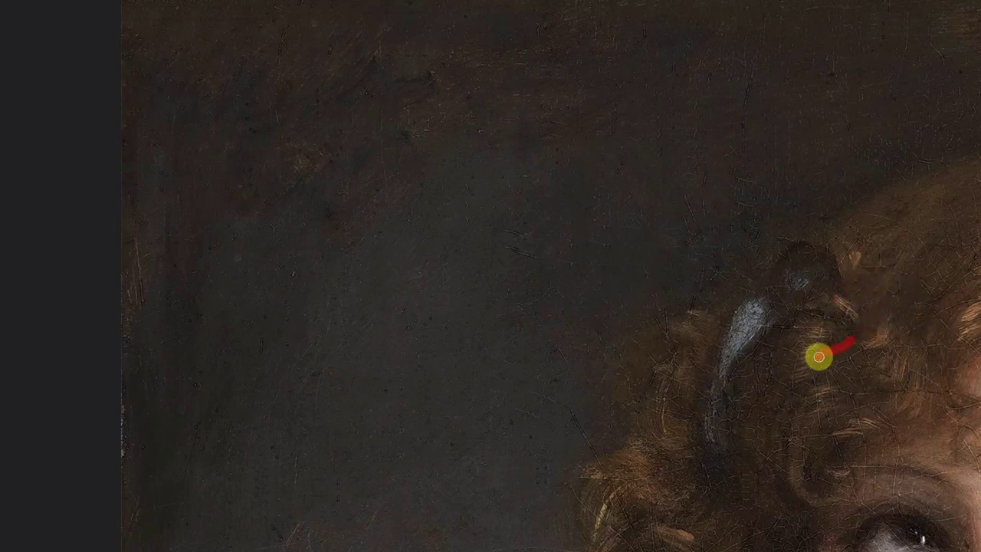
{"action": "scroll", "coordinate": [497, 371], "scroll_direction": "down", "scroll_amount": 4}
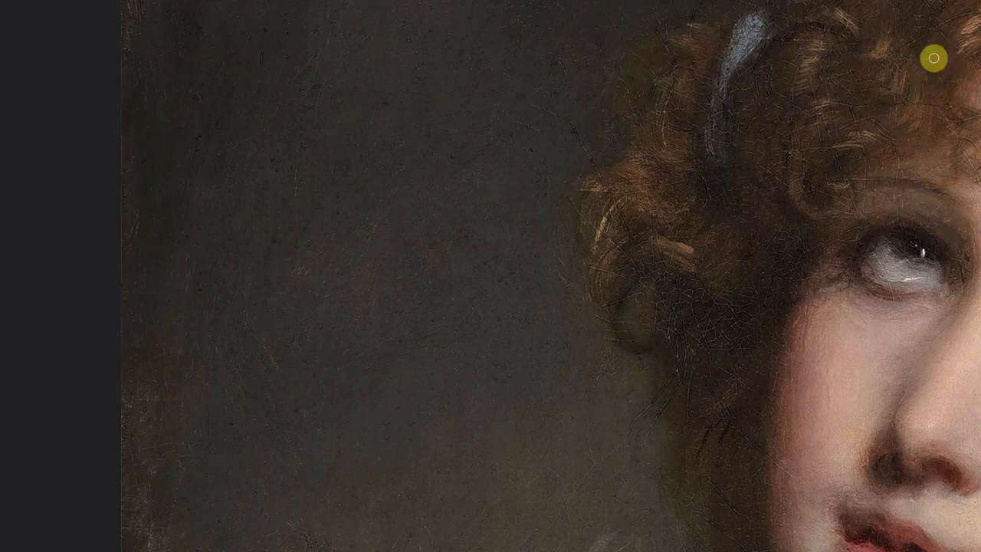
{"action": "scroll", "coordinate": [794, 257], "scroll_direction": "down", "scroll_amount": 3}
{"action": "scroll", "coordinate": [672, 280], "scroll_direction": "down", "scroll_amount": 4}
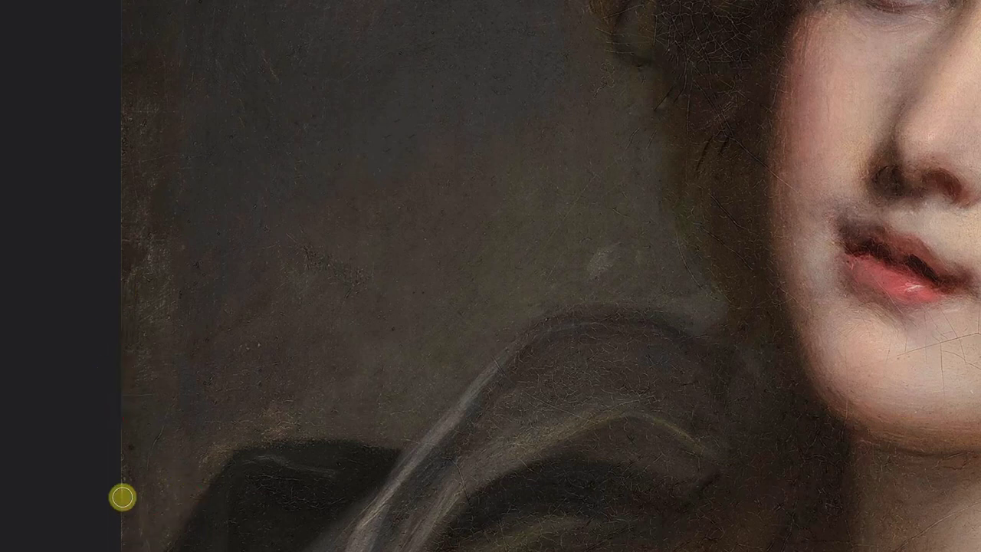
{"action": "scroll", "coordinate": [414, 333], "scroll_direction": "down", "scroll_amount": 3}
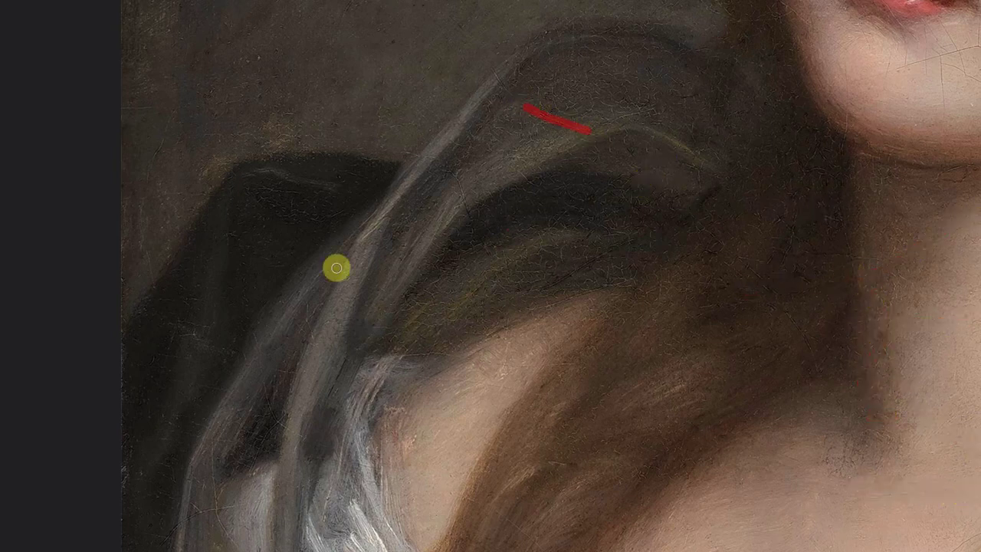
Step: Scroll down the canvas to bring the chest below the hair into view
{"action": "scroll", "coordinate": [478, 337], "scroll_direction": "down", "scroll_amount": 3}
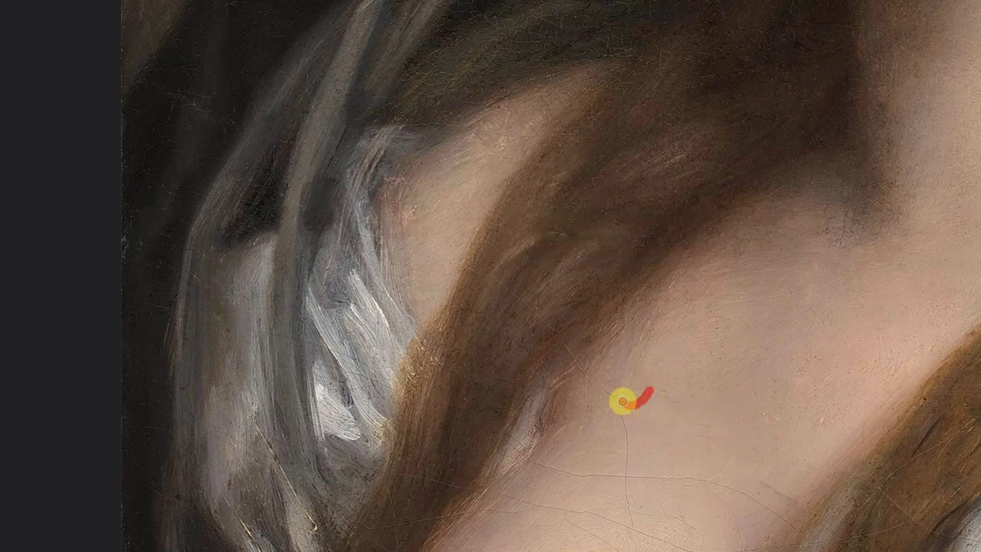
{"action": "scroll", "coordinate": [751, 382], "scroll_direction": "down", "scroll_amount": 2}
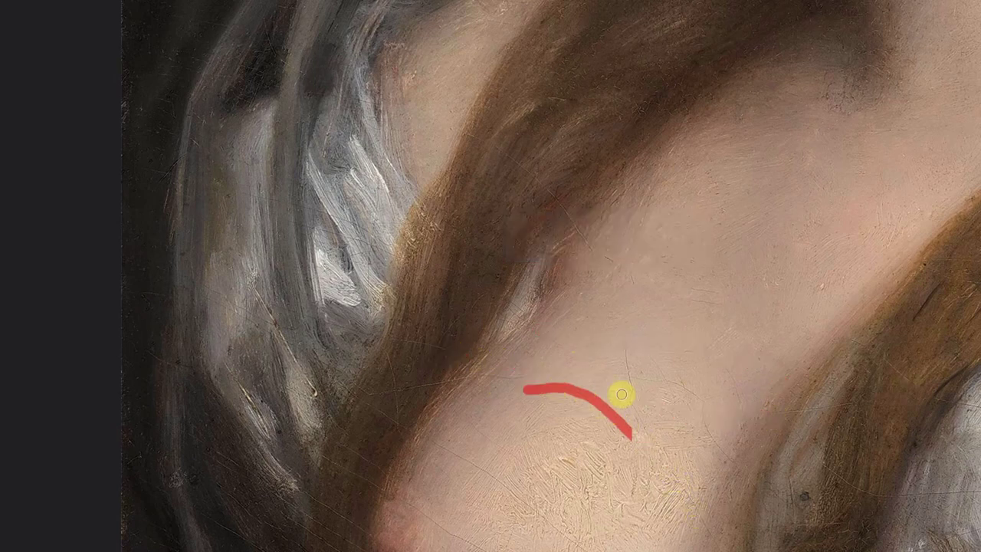
{"action": "scroll", "coordinate": [605, 380], "scroll_direction": "down", "scroll_amount": 2}
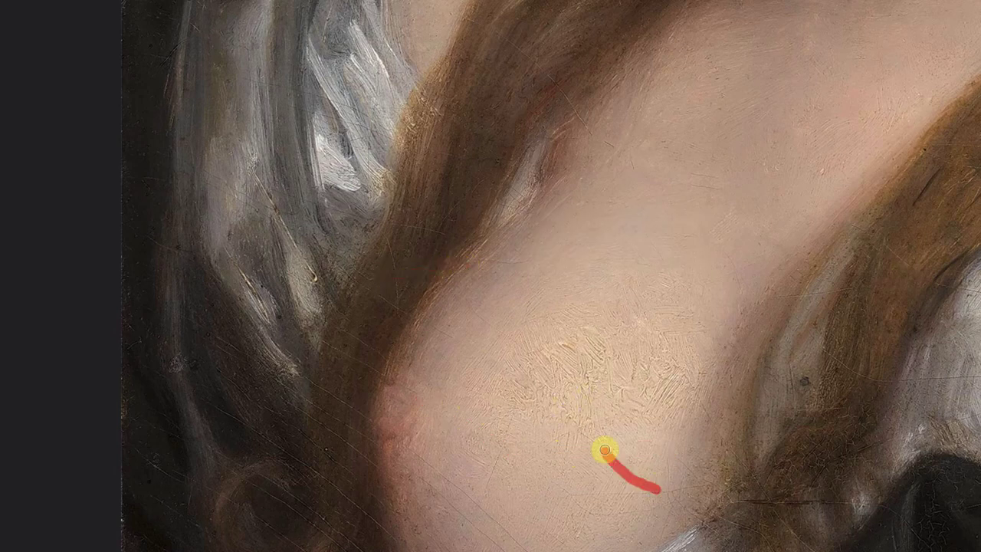
{"action": "scroll", "coordinate": [582, 490], "scroll_direction": "down", "scroll_amount": 1}
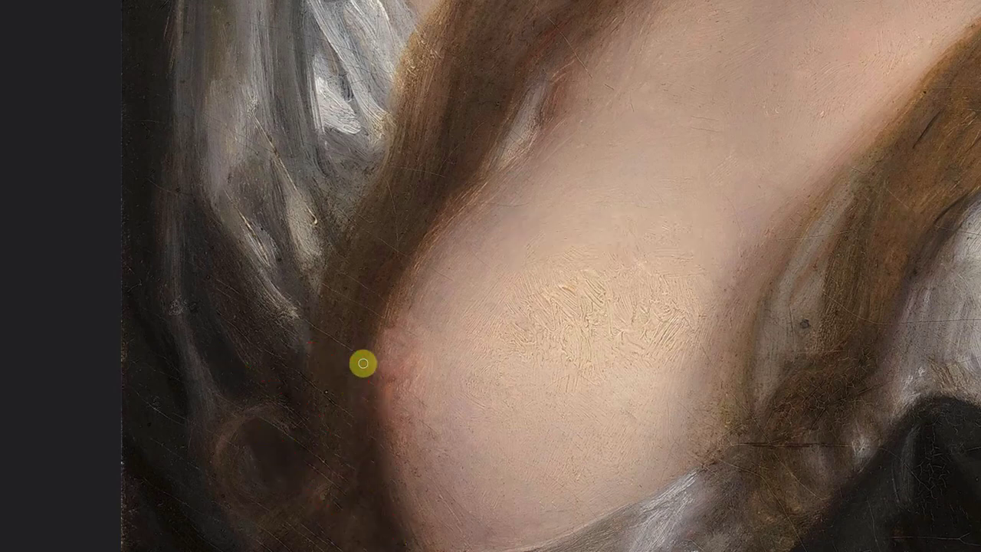
{"action": "scroll", "coordinate": [373, 312], "scroll_direction": "up", "scroll_amount": 1}
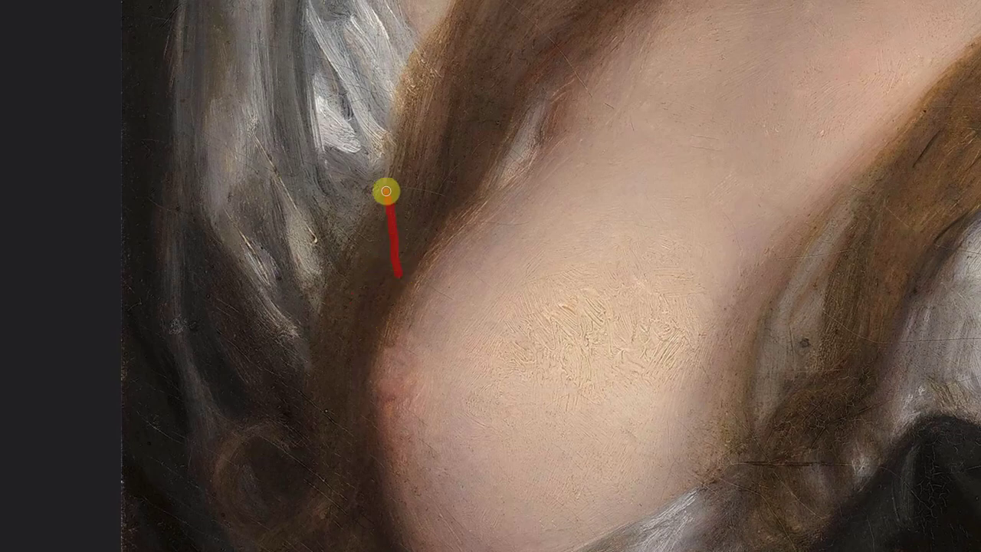
{"action": "scroll", "coordinate": [275, 390], "scroll_direction": "down", "scroll_amount": 5}
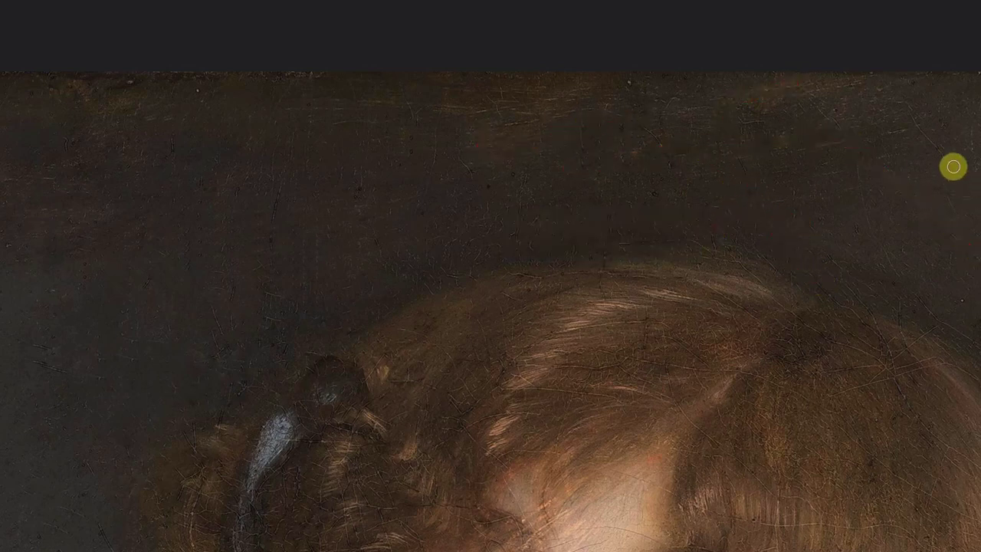
Step: Brush out the cracks across the lower cheek and those running down toward the chin
{"action": "scroll", "coordinate": [841, 280], "scroll_direction": "down", "scroll_amount": 2}
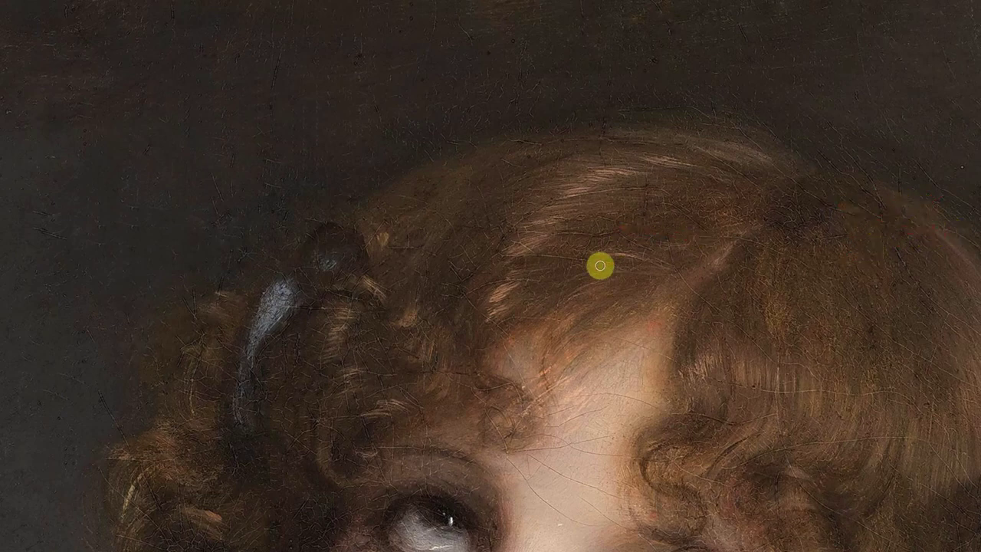
{"action": "scroll", "coordinate": [600, 265], "scroll_direction": "down", "scroll_amount": 2}
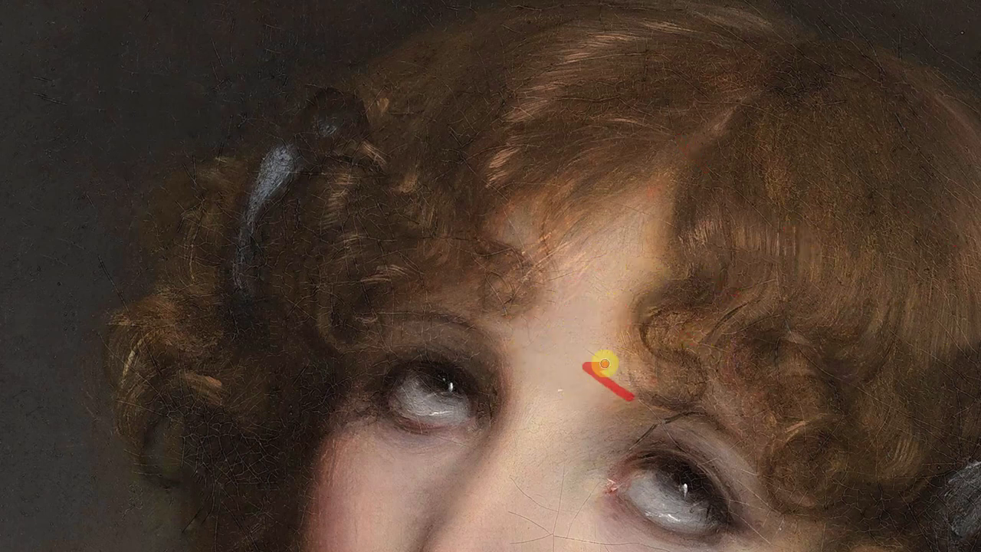
{"action": "scroll", "coordinate": [570, 376], "scroll_direction": "down", "scroll_amount": 1}
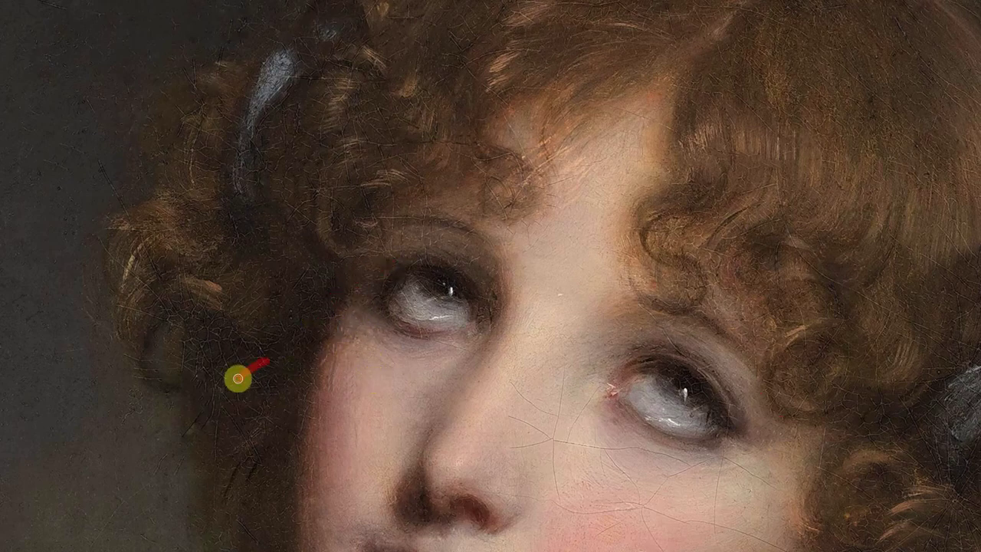
{"action": "scroll", "coordinate": [237, 376], "scroll_direction": "down", "scroll_amount": 1}
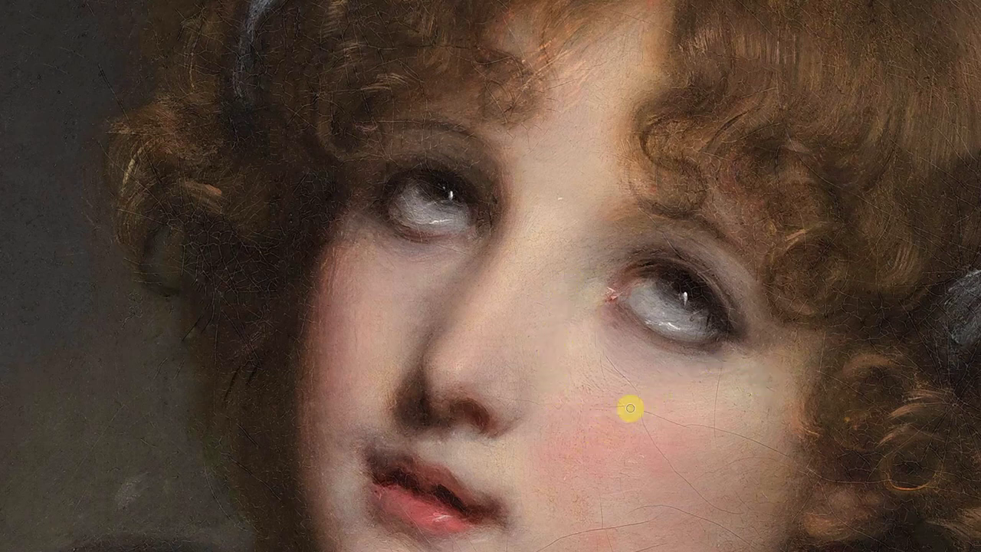
{"action": "left_click_drag", "start_coordinate": [792, 460], "coordinate": [713, 427]}
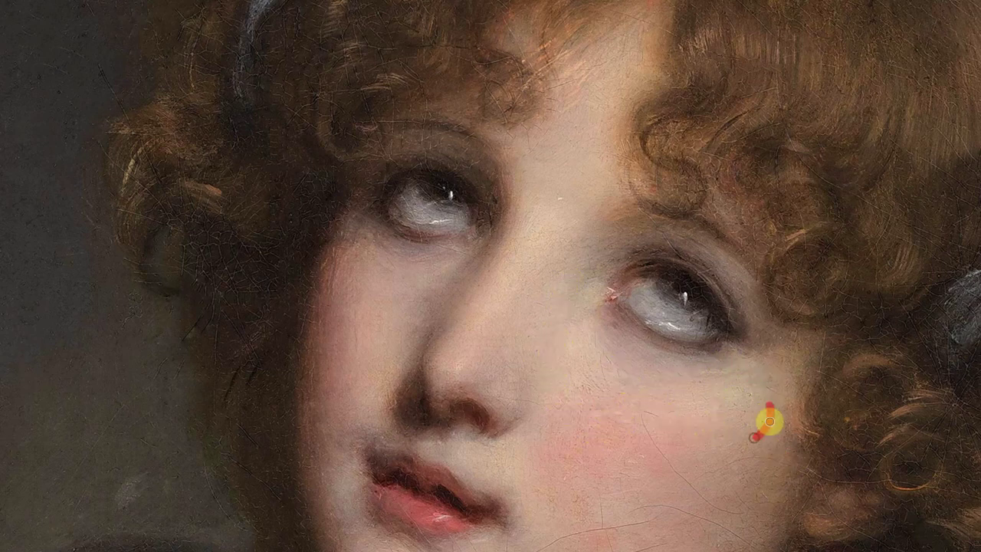
{"action": "left_click_drag", "start_coordinate": [758, 450], "coordinate": [704, 475]}
{"action": "left_click_drag", "start_coordinate": [733, 509], "coordinate": [635, 407]}
{"action": "mouse_move", "coordinate": [756, 432]}
{"action": "left_mouse_down"}
{"action": "mouse_move", "coordinate": [703, 401]}
{"action": "mouse_move", "coordinate": [545, 459]}
{"action": "left_mouse_up"}
{"action": "left_click_drag", "start_coordinate": [667, 426], "coordinate": [605, 444]}
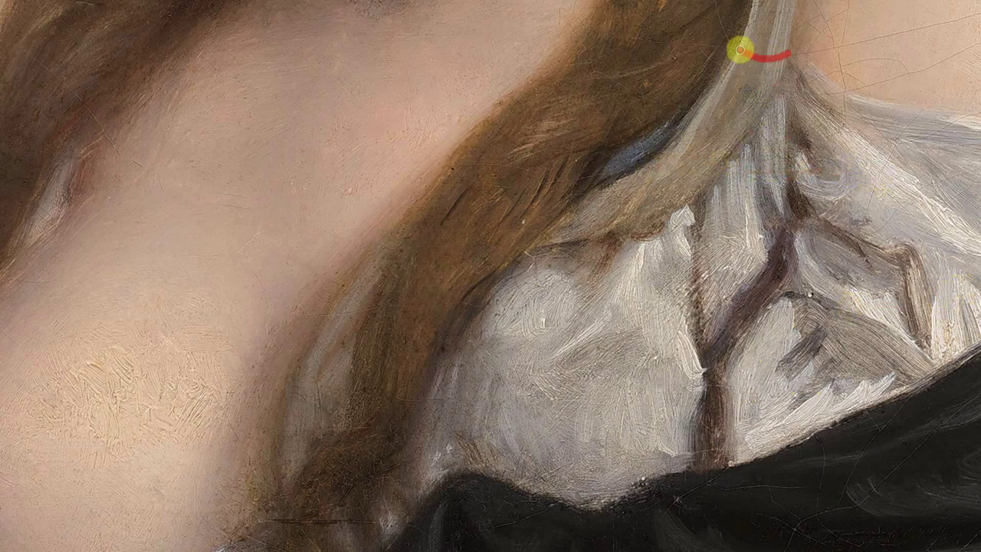
Step: Pan to the right side and inpaint the cracks across and over the bare shoulder
{"action": "scroll", "coordinate": [752, 359], "scroll_direction": "down", "scroll_amount": 3}
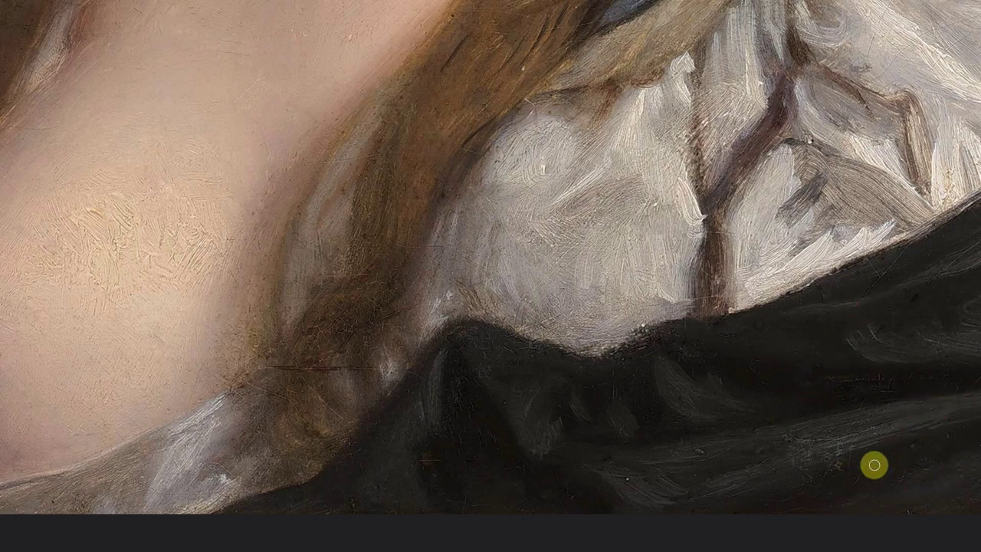
{"action": "left_click_drag", "start_coordinate": [869, 296], "coordinate": [471, 295]}
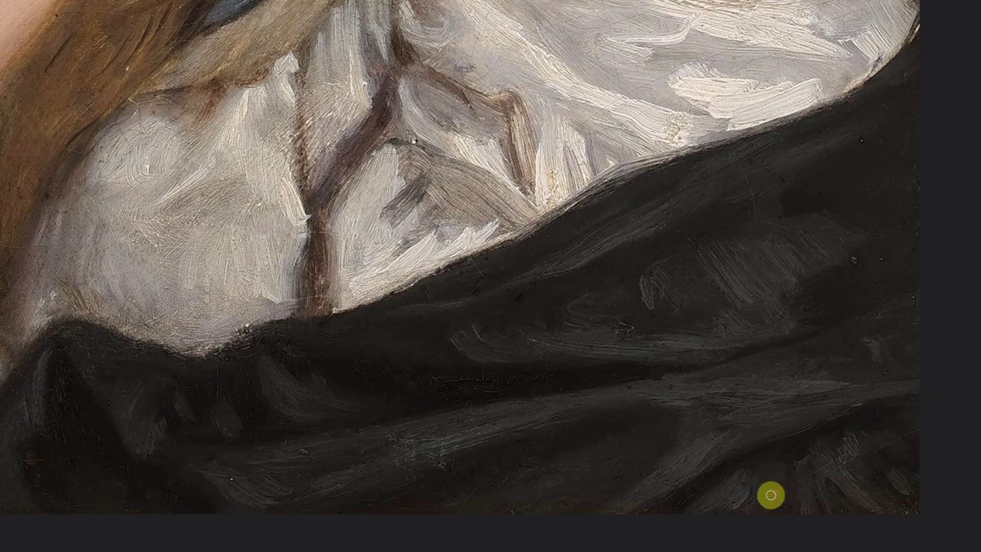
{"action": "scroll", "coordinate": [816, 471], "scroll_direction": "up", "scroll_amount": 3}
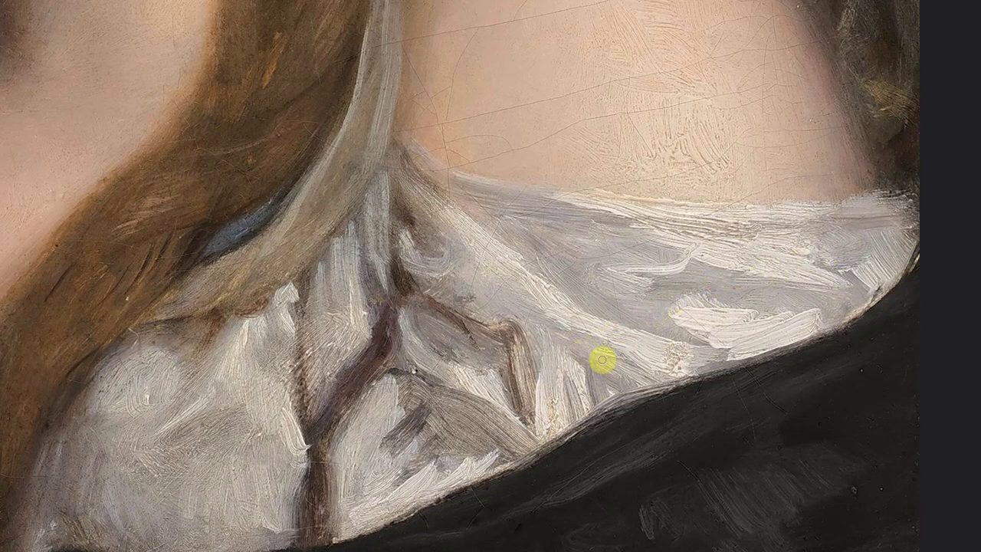
{"action": "scroll", "coordinate": [678, 324], "scroll_direction": "up", "scroll_amount": 1}
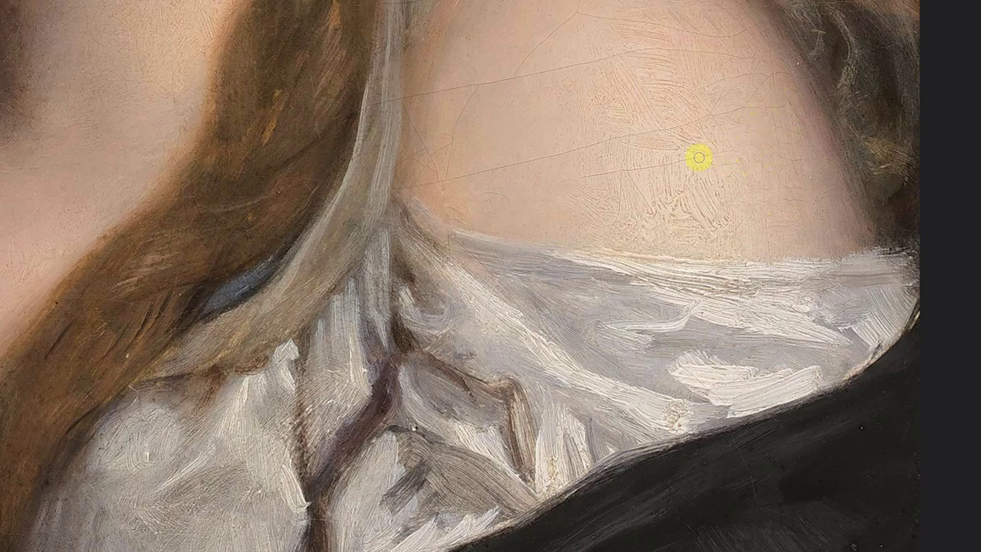
{"action": "scroll", "coordinate": [623, 172], "scroll_direction": "down", "scroll_amount": 1}
{"action": "scroll", "coordinate": [721, 212], "scroll_direction": "up", "scroll_amount": 3}
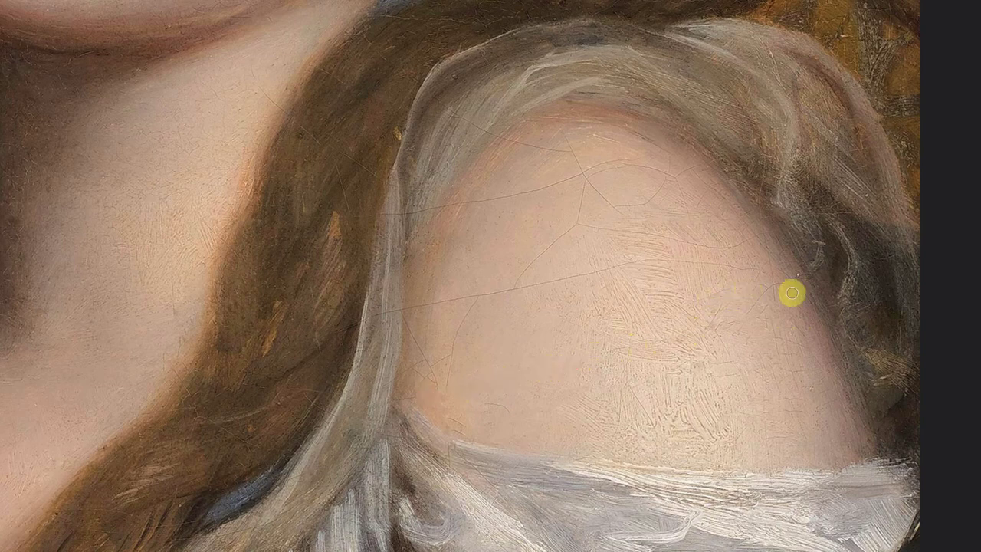
{"action": "left_click_drag", "start_coordinate": [760, 256], "coordinate": [405, 306]}
{"action": "left_click_drag", "start_coordinate": [617, 160], "coordinate": [418, 211]}
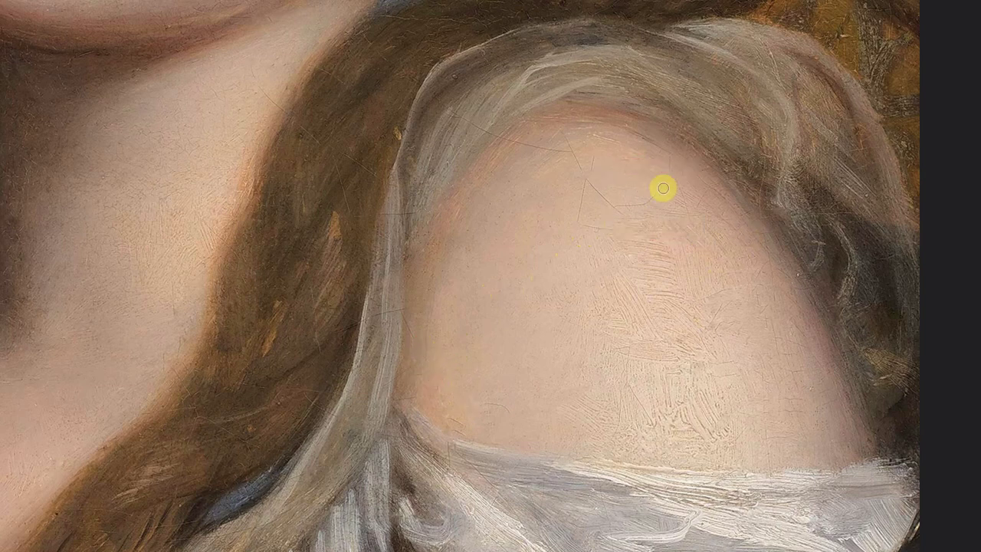
{"action": "left_click_drag", "start_coordinate": [671, 182], "coordinate": [606, 227]}
{"action": "left_click_drag", "start_coordinate": [583, 163], "coordinate": [490, 136]}
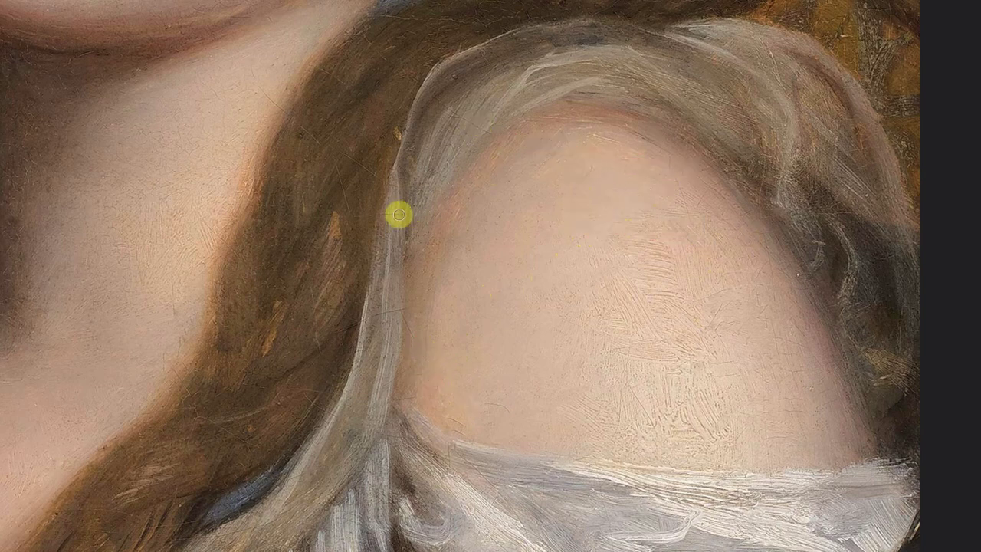
{"action": "scroll", "coordinate": [722, 314], "scroll_direction": "up", "scroll_amount": 3}
{"action": "scroll", "coordinate": [436, 257], "scroll_direction": "up", "scroll_amount": 3}
{"action": "scroll", "coordinate": [776, 324], "scroll_direction": "up", "scroll_amount": 2}
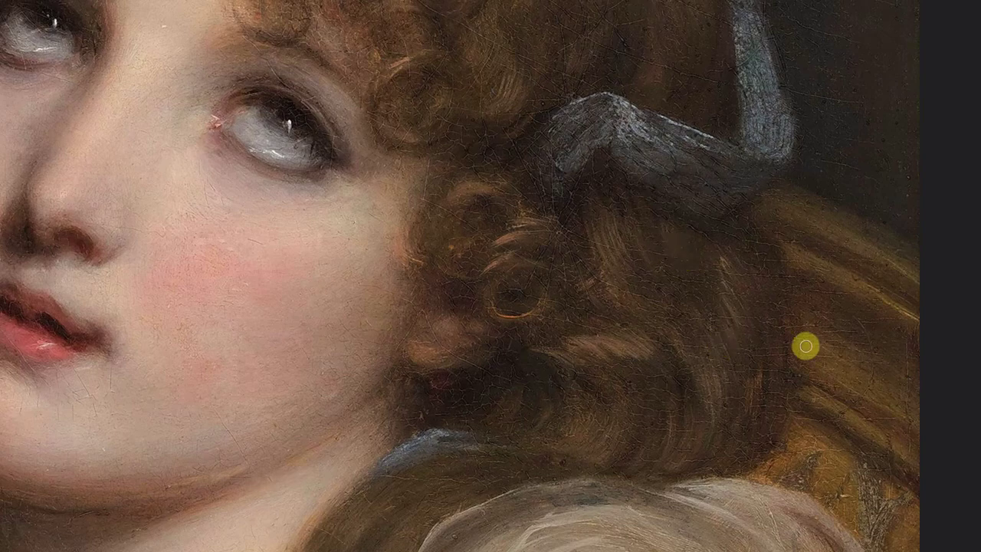
Step: Remove cracks beside the ribbon, long upper-right scratches and the diagonal scratch above the hair
{"action": "left_click_drag", "start_coordinate": [866, 98], "coordinate": [823, 97]}
{"action": "left_click_drag", "start_coordinate": [866, 171], "coordinate": [820, 161]}
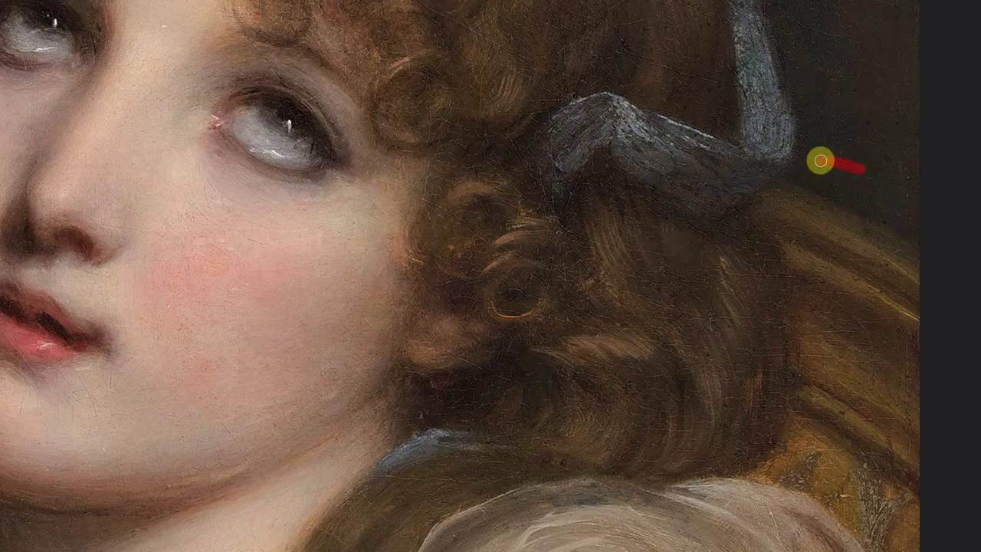
{"action": "scroll", "coordinate": [859, 183], "scroll_direction": "up", "scroll_amount": 3}
{"action": "scroll", "coordinate": [877, 194], "scroll_direction": "up", "scroll_amount": 3}
{"action": "left_click_drag", "start_coordinate": [912, 117], "coordinate": [756, 19]}
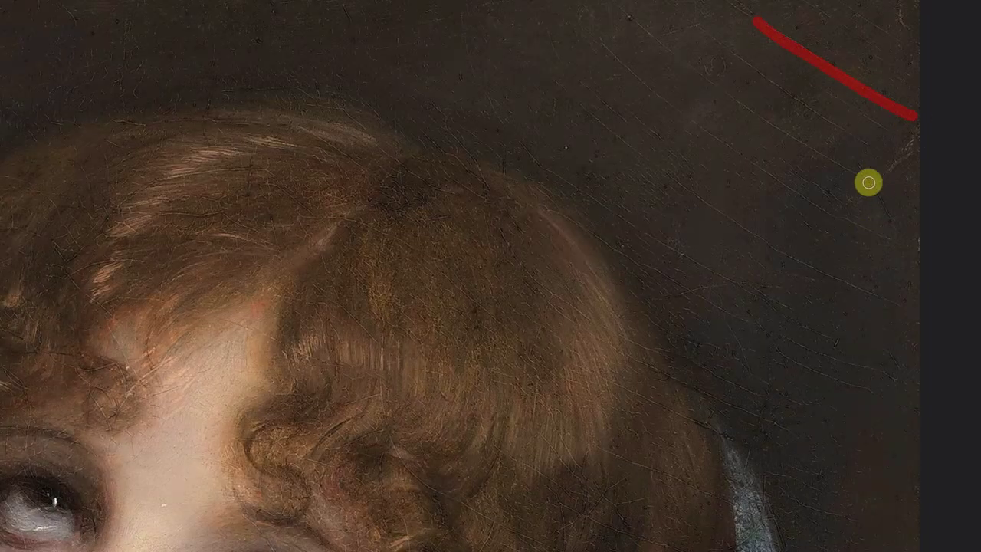
{"action": "left_click_drag", "start_coordinate": [872, 182], "coordinate": [630, 23]}
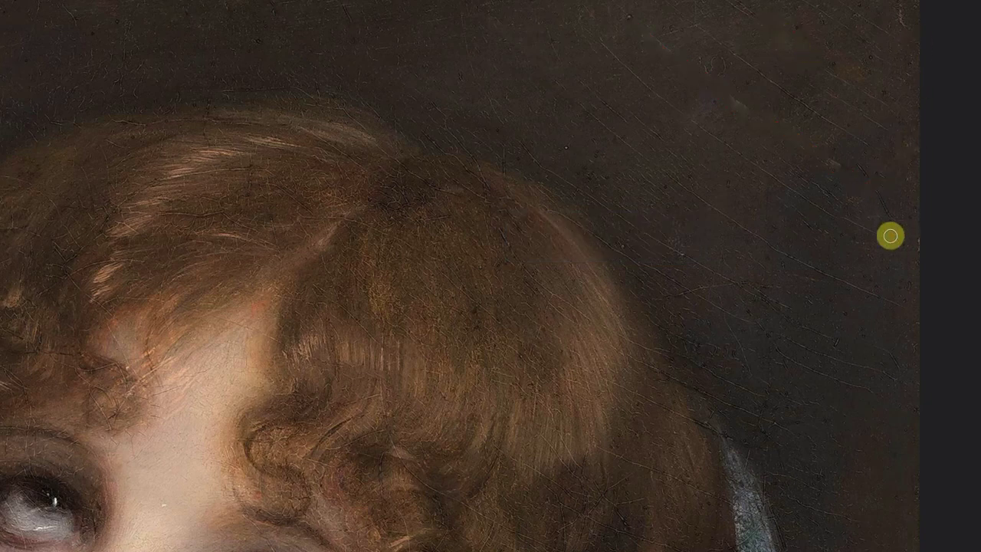
{"action": "left_click_drag", "start_coordinate": [891, 236], "coordinate": [609, 34]}
{"action": "mouse_move", "coordinate": [893, 309]}
{"action": "left_mouse_down"}
{"action": "mouse_move", "coordinate": [757, 237]}
{"action": "mouse_move", "coordinate": [572, 92]}
{"action": "left_mouse_up"}
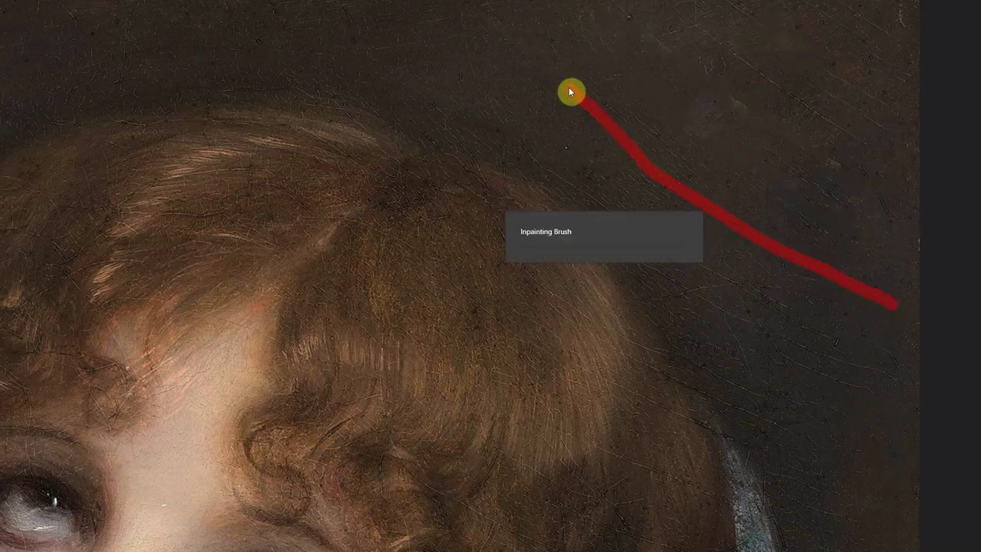
{"action": "left_click_drag", "start_coordinate": [871, 148], "coordinate": [723, 44]}
{"action": "left_click_drag", "start_coordinate": [756, 122], "coordinate": [637, 20]}
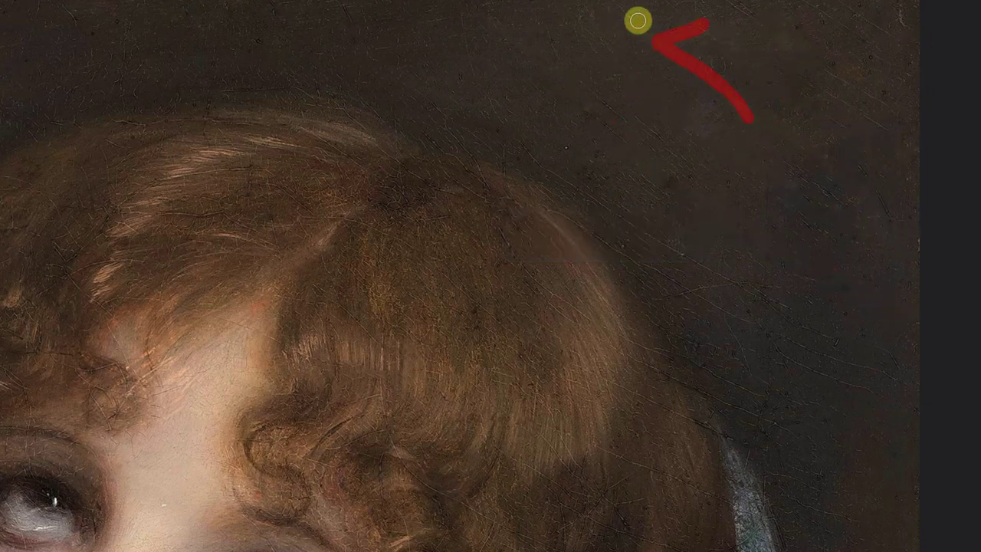
{"action": "mouse_move", "coordinate": [793, 307]}
{"action": "left_mouse_down"}
{"action": "mouse_move", "coordinate": [681, 249]}
{"action": "mouse_move", "coordinate": [547, 158]}
{"action": "left_mouse_up"}
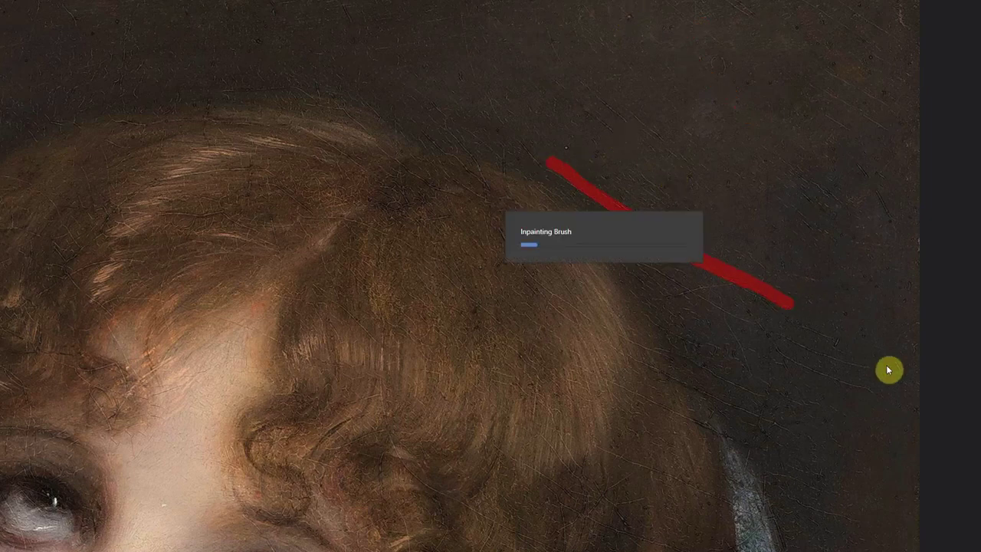
{"action": "mouse_move", "coordinate": [792, 337]}
{"action": "left_mouse_down"}
{"action": "mouse_move", "coordinate": [880, 390]}
{"action": "mouse_move", "coordinate": [661, 269]}
{"action": "left_mouse_up"}
Step: Patch the small blemishes and short cracks just right of the hair's edge
{"action": "mouse_move", "coordinate": [796, 432]}
{"action": "left_mouse_down"}
{"action": "mouse_move", "coordinate": [696, 353]}
{"action": "mouse_move", "coordinate": [729, 401]}
{"action": "mouse_move", "coordinate": [710, 394]}
{"action": "left_mouse_up"}
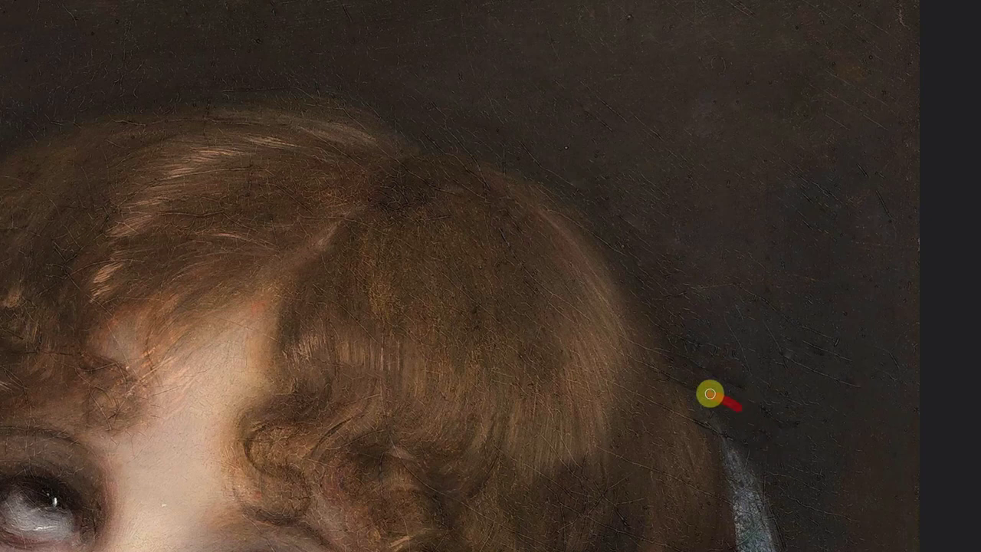
{"action": "left_click_drag", "start_coordinate": [731, 438], "coordinate": [697, 418]}
{"action": "mouse_move", "coordinate": [862, 390]}
{"action": "left_mouse_down"}
{"action": "mouse_move", "coordinate": [753, 307]}
{"action": "mouse_move", "coordinate": [674, 273]}
{"action": "left_mouse_up"}
{"action": "left_click_drag", "start_coordinate": [753, 376], "coordinate": [738, 278]}
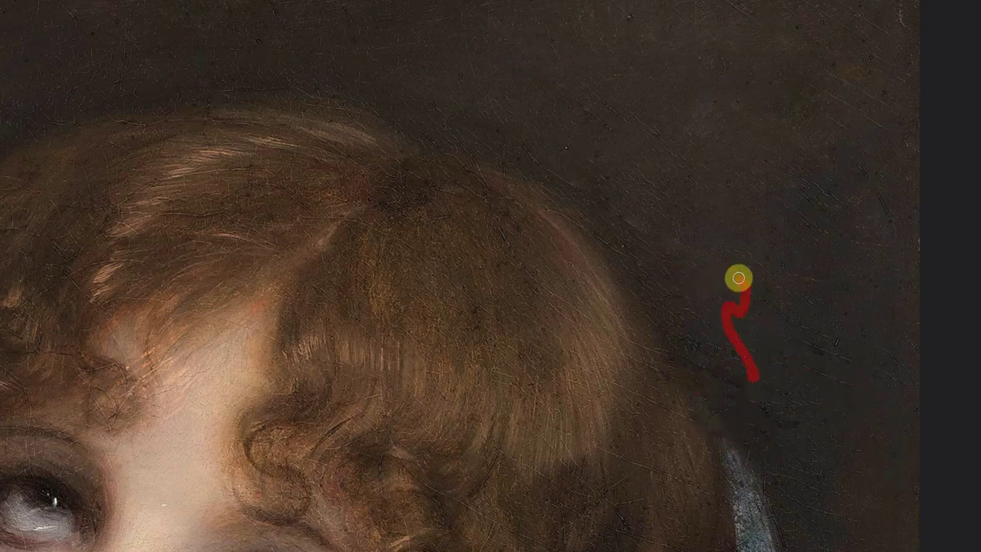
{"action": "left_click_drag", "start_coordinate": [825, 280], "coordinate": [758, 268]}
{"action": "mouse_move", "coordinate": [830, 427]}
{"action": "left_mouse_down"}
{"action": "mouse_move", "coordinate": [803, 396]}
{"action": "mouse_move", "coordinate": [837, 377]}
{"action": "left_mouse_up"}
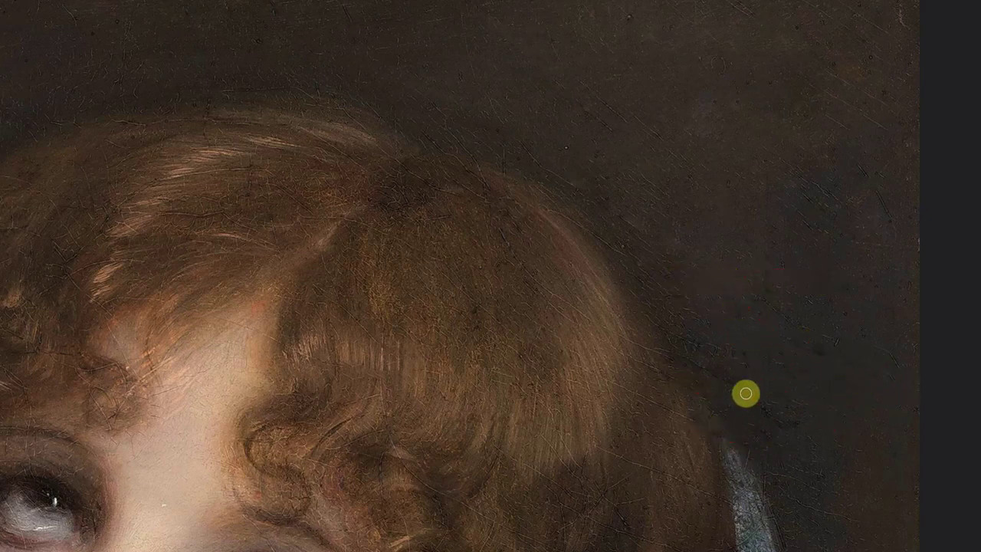
Step: Clear remaining scratches near the right edge, top edge and upper background, plus stray spots
{"action": "scroll", "coordinate": [856, 307], "scroll_direction": "up", "scroll_amount": 3}
{"action": "scroll", "coordinate": [856, 306], "scroll_direction": "up", "scroll_amount": 3}
{"action": "left_click_drag", "start_coordinate": [881, 330], "coordinate": [898, 318]}
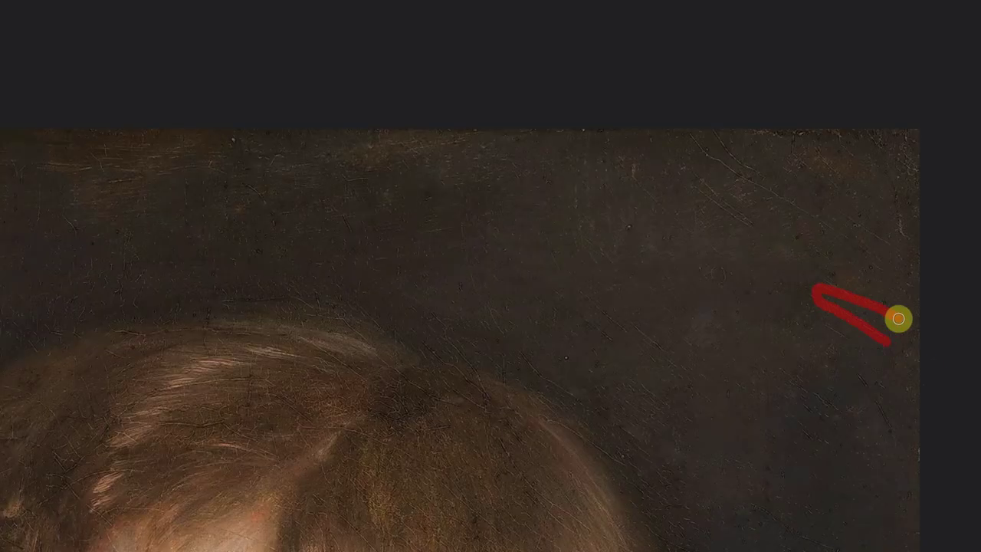
{"action": "left_click_drag", "start_coordinate": [906, 249], "coordinate": [689, 125]}
{"action": "left_click_drag", "start_coordinate": [759, 230], "coordinate": [721, 180]}
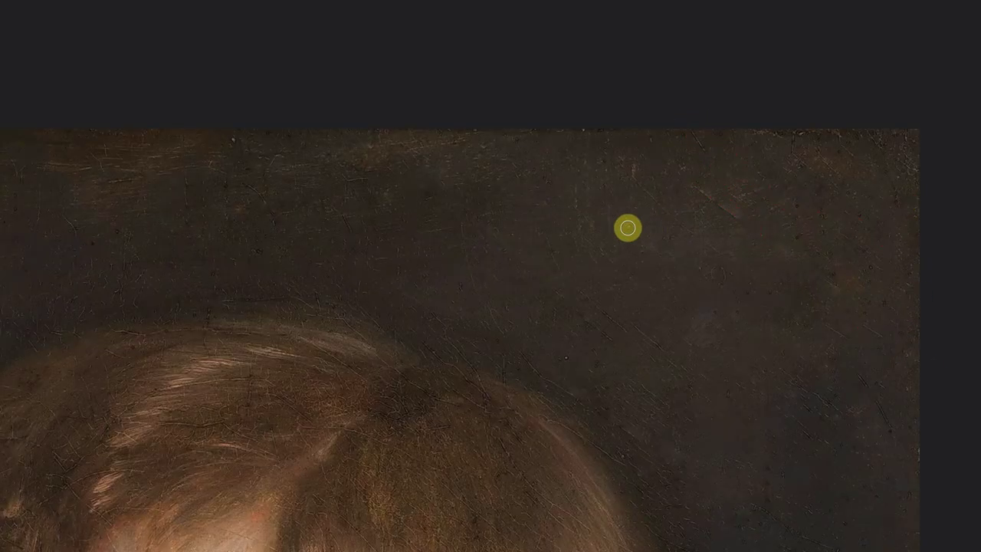
{"action": "left_click_drag", "start_coordinate": [735, 131], "coordinate": [912, 146]}
{"action": "mouse_move", "coordinate": [765, 187]}
{"action": "left_mouse_down"}
{"action": "mouse_move", "coordinate": [681, 182]}
{"action": "mouse_move", "coordinate": [582, 217]}
{"action": "left_mouse_up"}
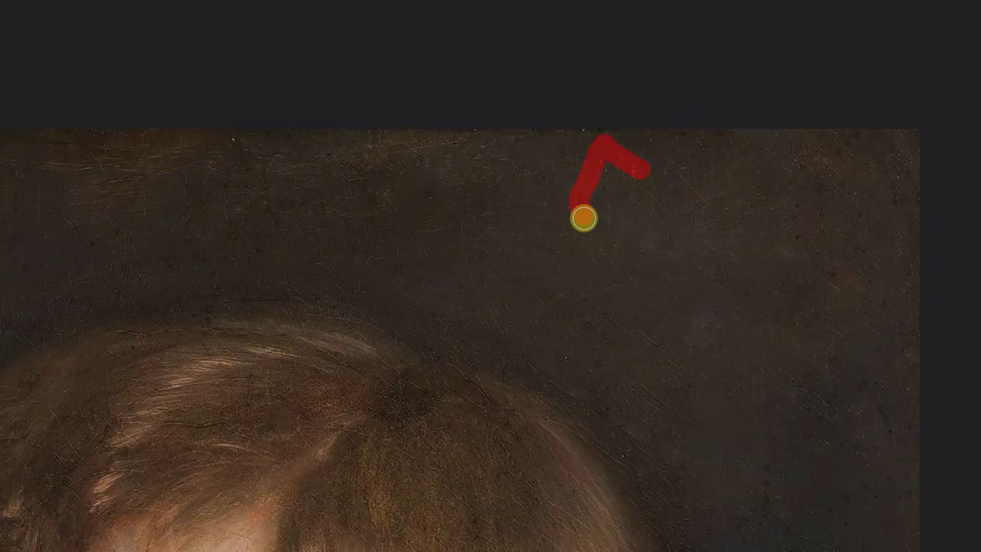
{"action": "left_click_drag", "start_coordinate": [835, 184], "coordinate": [743, 179]}
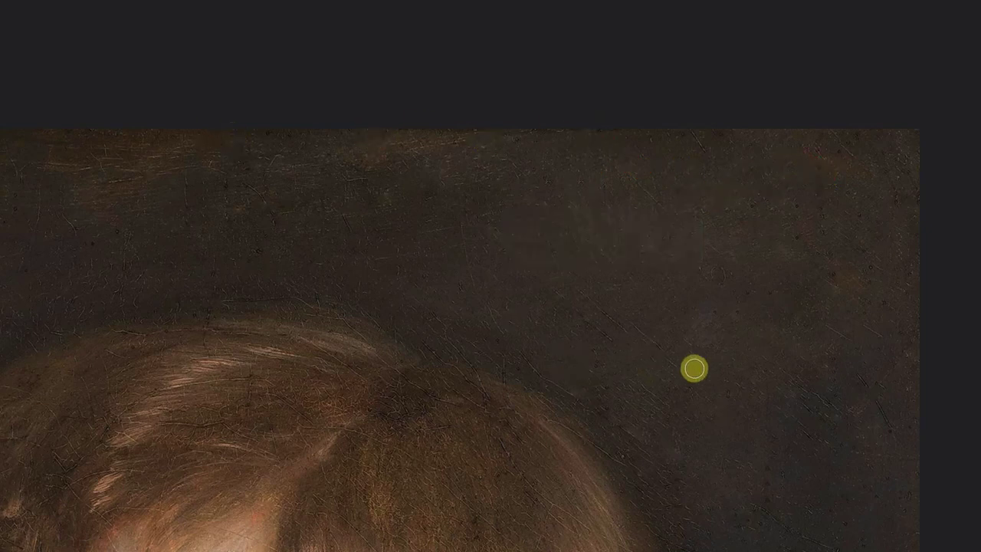
{"action": "left_click_drag", "start_coordinate": [898, 457], "coordinate": [790, 409]}
{"action": "left_click_drag", "start_coordinate": [590, 356], "coordinate": [598, 407]}
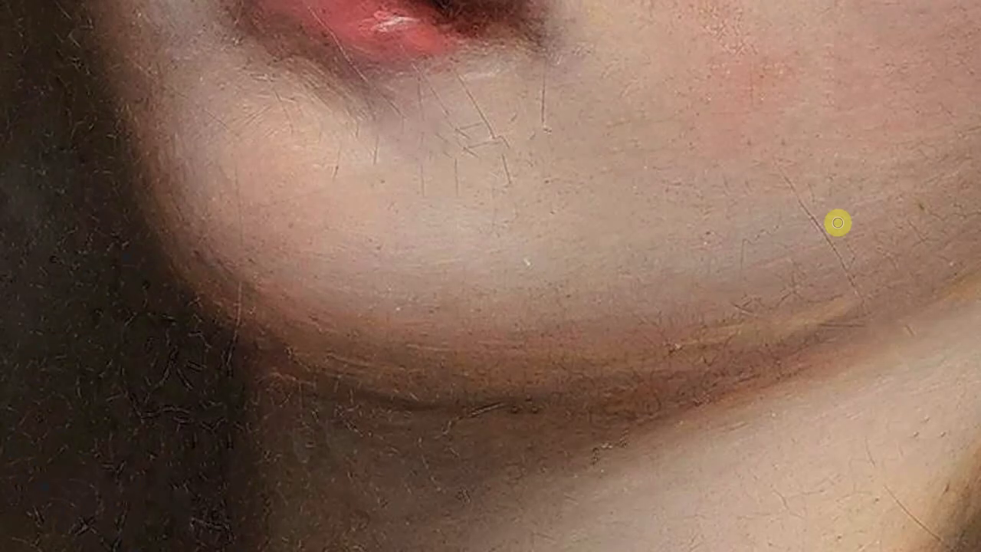
Step: Heal the fine cracks across the chin, below and across the lower lip, and near the jawline
{"action": "left_click_drag", "start_coordinate": [794, 185], "coordinate": [850, 285]}
{"action": "left_click_drag", "start_coordinate": [543, 63], "coordinate": [542, 125]}
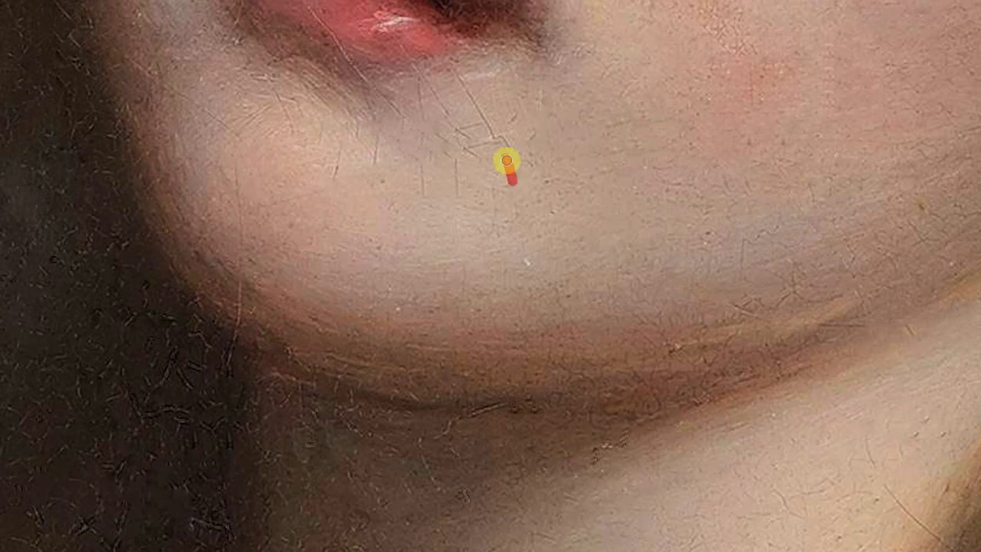
{"action": "left_click_drag", "start_coordinate": [509, 178], "coordinate": [462, 88]}
{"action": "mouse_move", "coordinate": [462, 125]}
{"action": "left_mouse_down"}
{"action": "mouse_move", "coordinate": [483, 164]}
{"action": "mouse_move", "coordinate": [431, 84]}
{"action": "left_mouse_up"}
{"action": "left_click_drag", "start_coordinate": [340, 136], "coordinate": [258, 208]}
{"action": "left_click_drag", "start_coordinate": [237, 166], "coordinate": [234, 267]}
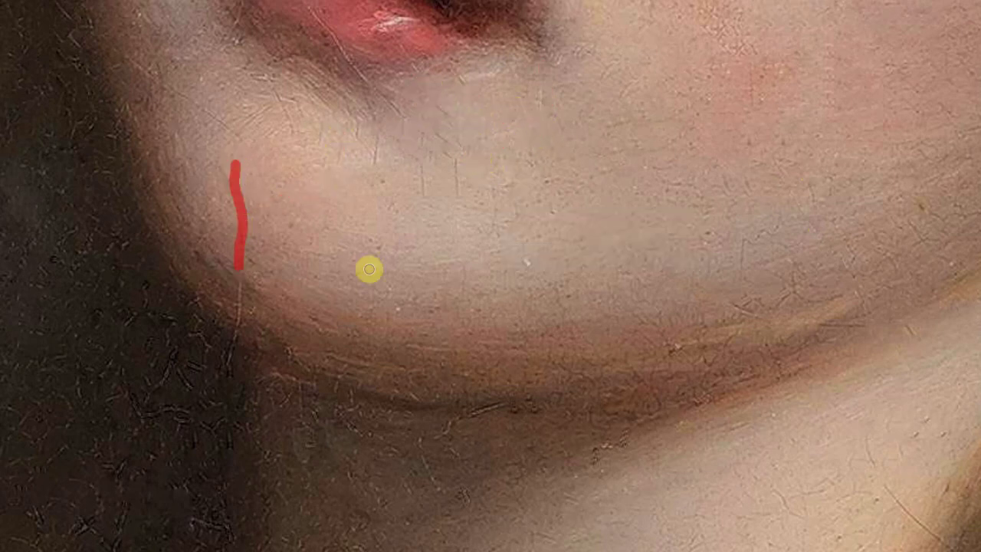
{"action": "scroll", "coordinate": [277, 178], "scroll_direction": "up", "scroll_amount": 5}
{"action": "left_click_drag", "start_coordinate": [277, 177], "coordinate": [363, 265]}
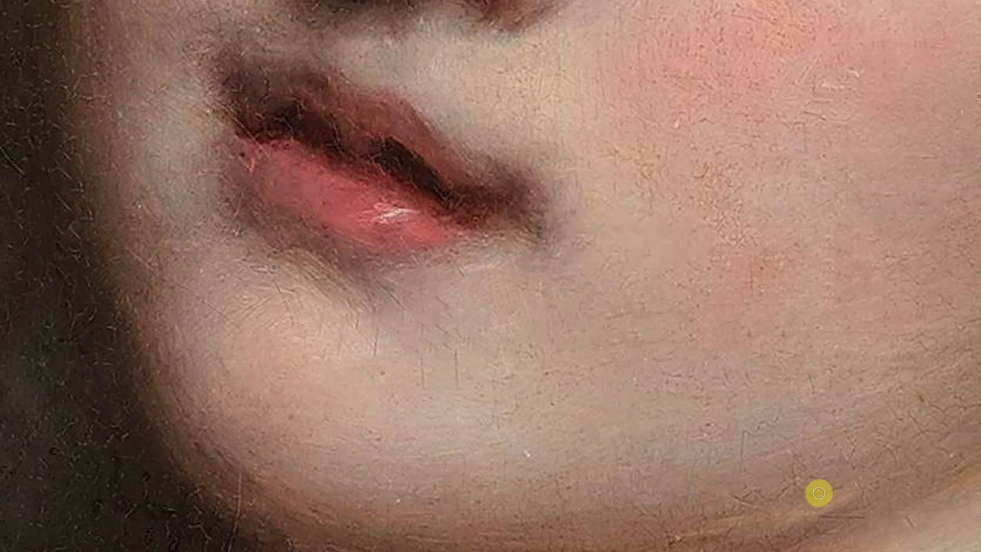
{"action": "left_click_drag", "start_coordinate": [841, 487], "coordinate": [744, 492]}
{"action": "scroll", "coordinate": [919, 460], "scroll_direction": "up", "scroll_amount": 5}
Step: Heal the cracks from hair to forehead and across the eyelid, iris, eye white and corner
{"action": "left_click_drag", "start_coordinate": [827, 328], "coordinate": [970, 376]}
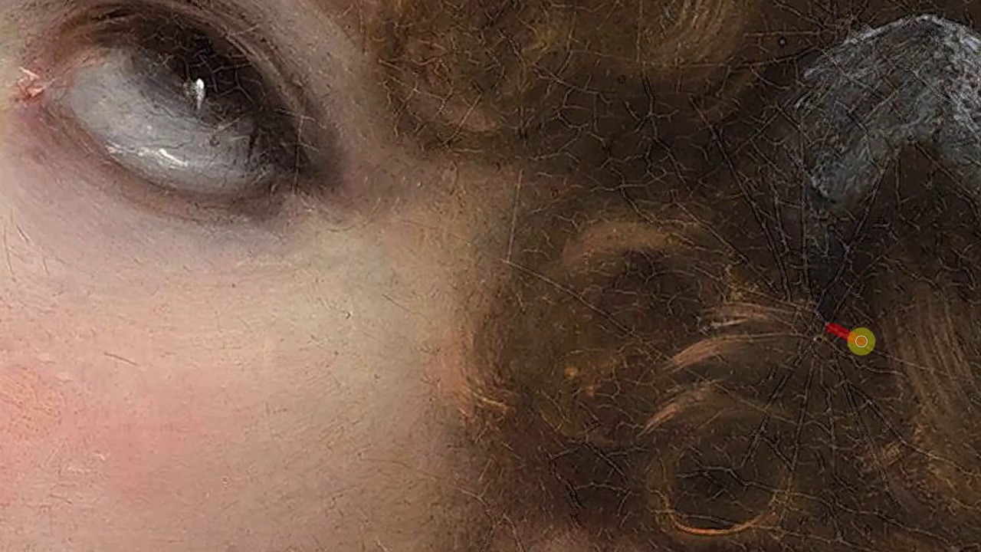
{"action": "left_click_drag", "start_coordinate": [792, 418], "coordinate": [516, 167]}
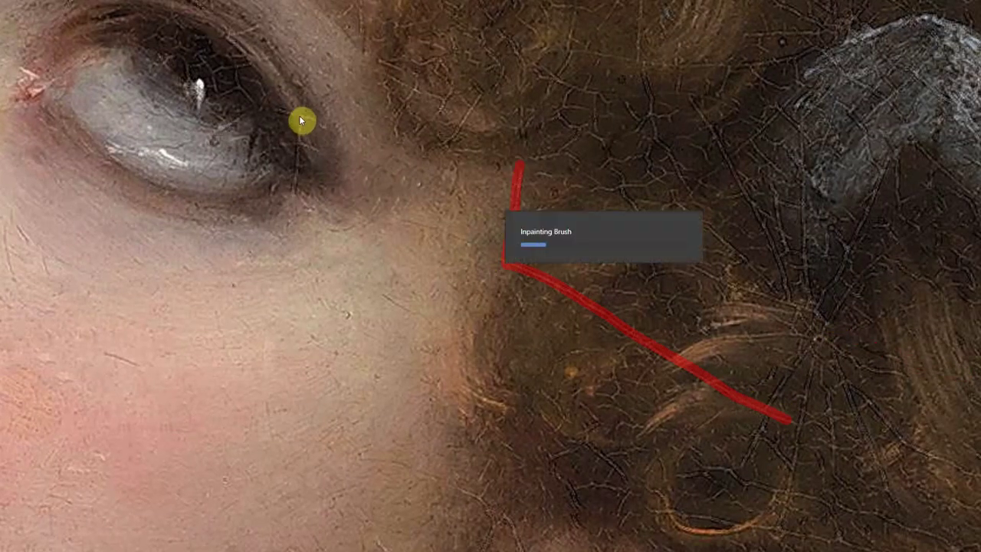
{"action": "left_click_drag", "start_coordinate": [254, 108], "coordinate": [236, 66]}
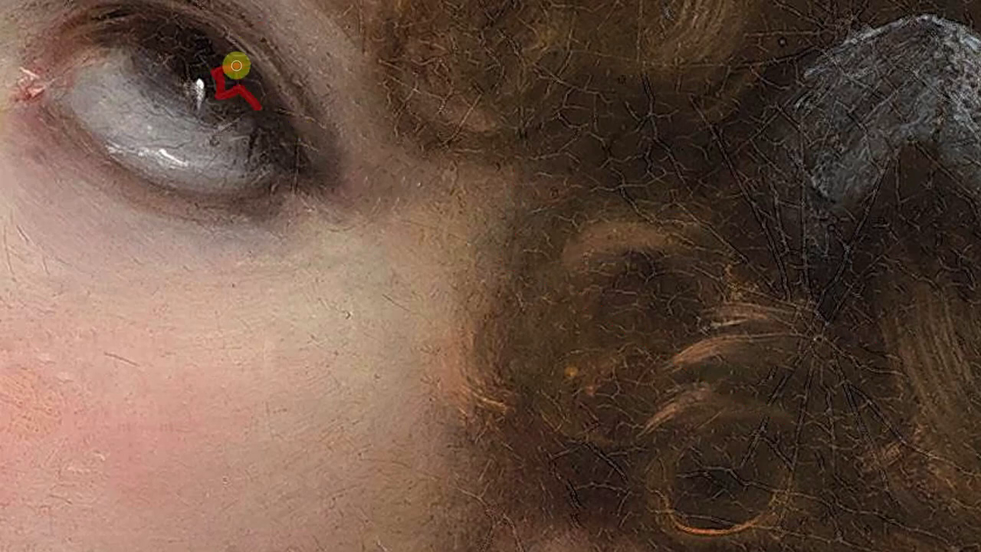
{"action": "left_click_drag", "start_coordinate": [325, 122], "coordinate": [257, 151]}
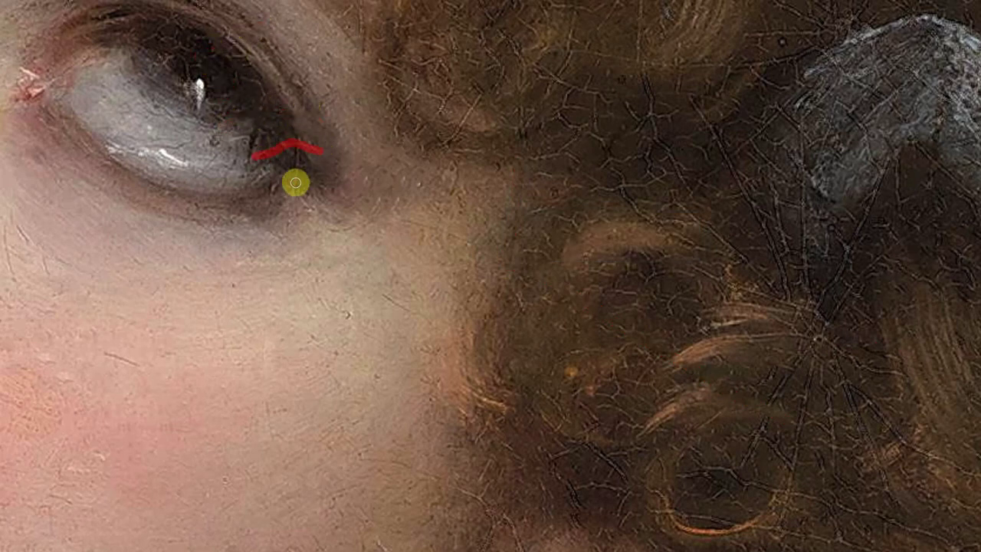
{"action": "left_click_drag", "start_coordinate": [297, 191], "coordinate": [299, 145]}
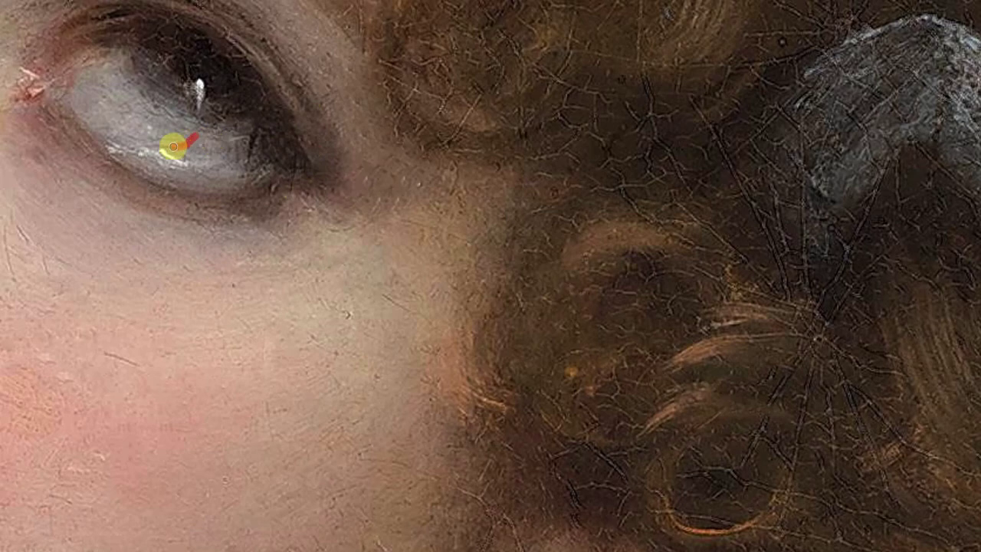
{"action": "left_click_drag", "start_coordinate": [407, 314], "coordinate": [383, 298]}
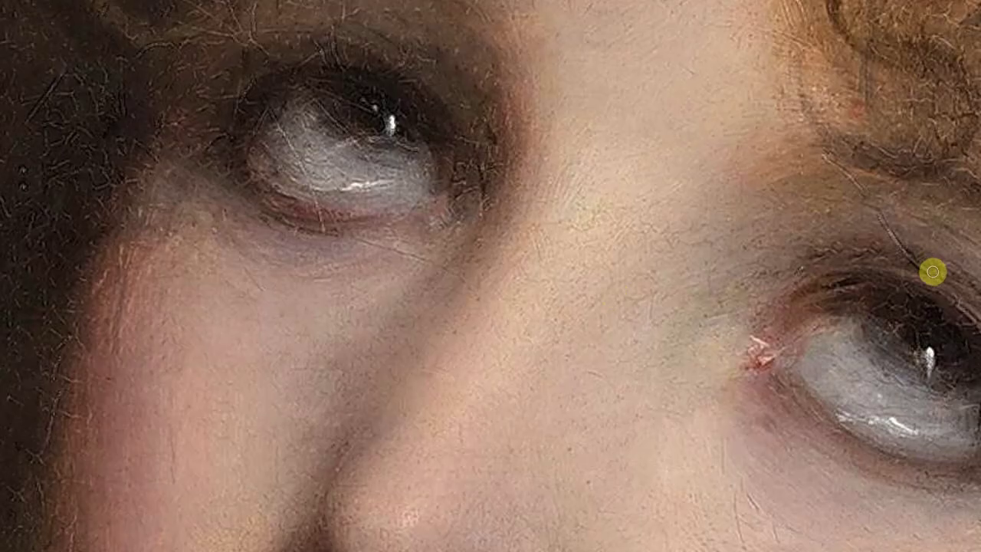
{"action": "left_click_drag", "start_coordinate": [933, 271], "coordinate": [828, 160]}
{"action": "left_click_drag", "start_coordinate": [449, 269], "coordinate": [416, 256]}
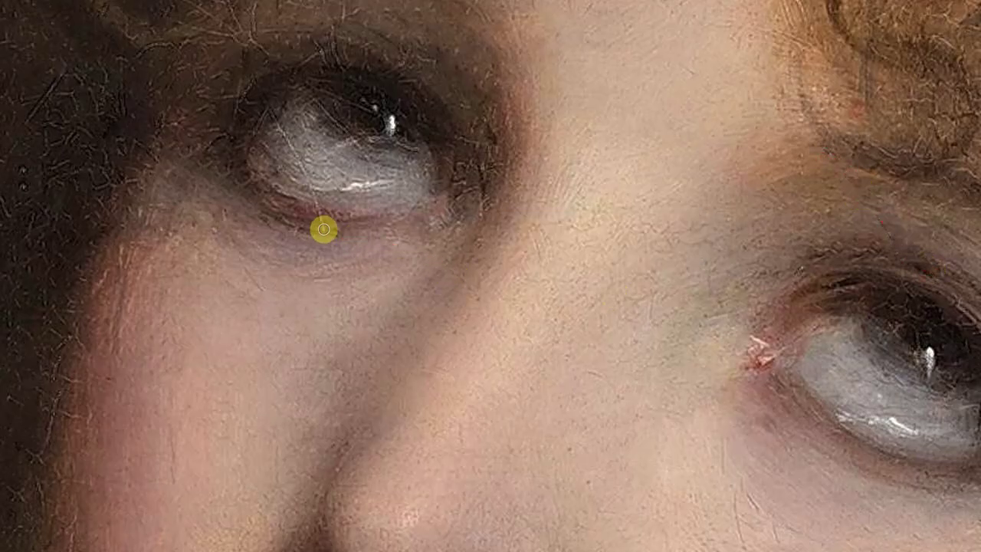
{"action": "left_click_drag", "start_coordinate": [318, 203], "coordinate": [302, 160]}
{"action": "left_click_drag", "start_coordinate": [350, 135], "coordinate": [306, 89]}
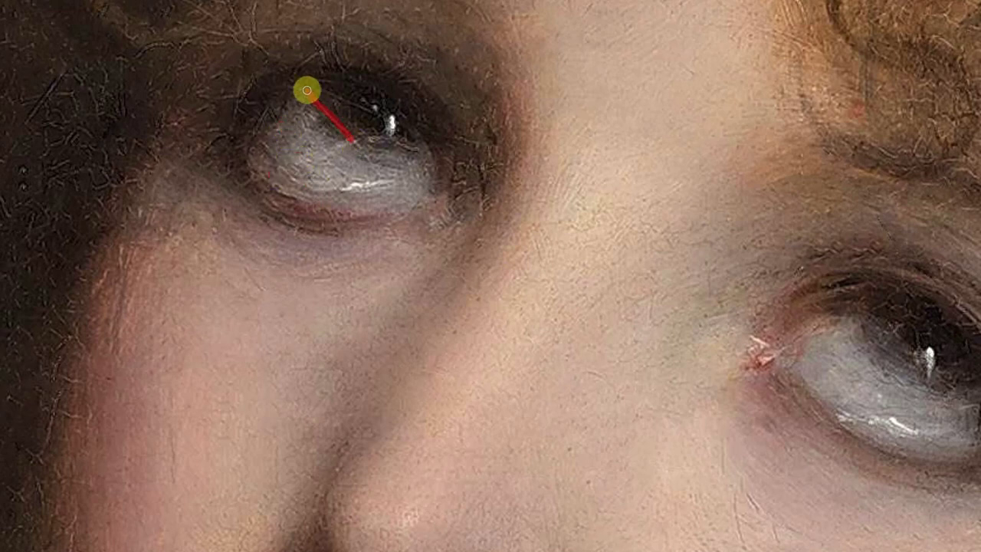
{"action": "left_click_drag", "start_coordinate": [374, 114], "coordinate": [343, 97]}
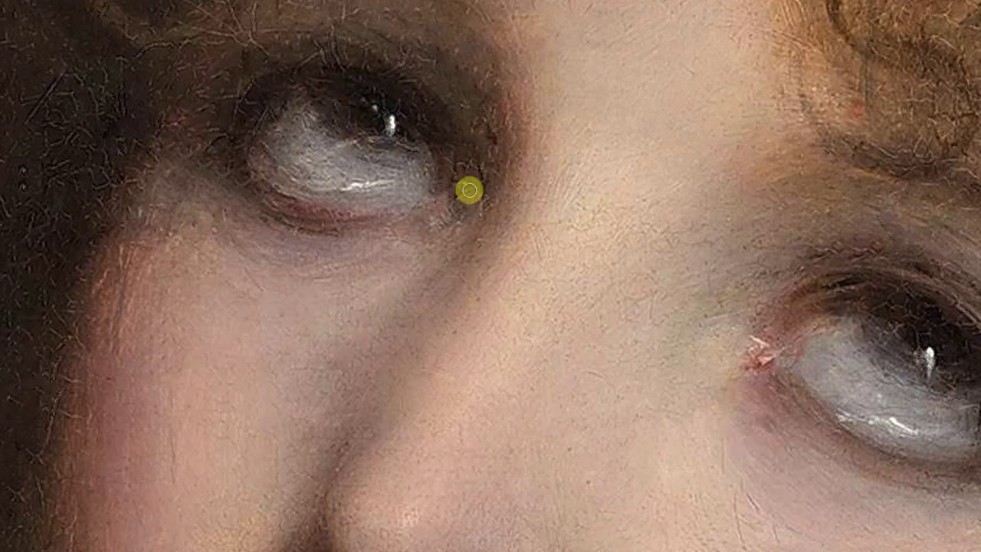
{"action": "left_click_drag", "start_coordinate": [469, 190], "coordinate": [458, 196]}
Step: Smooth the cracks along the eyebrow, between brow and hair, and below the eye's outer corner
{"action": "scroll", "coordinate": [460, 200], "scroll_direction": "up", "scroll_amount": 3}
{"action": "left_click_drag", "start_coordinate": [328, 281], "coordinate": [305, 285]}
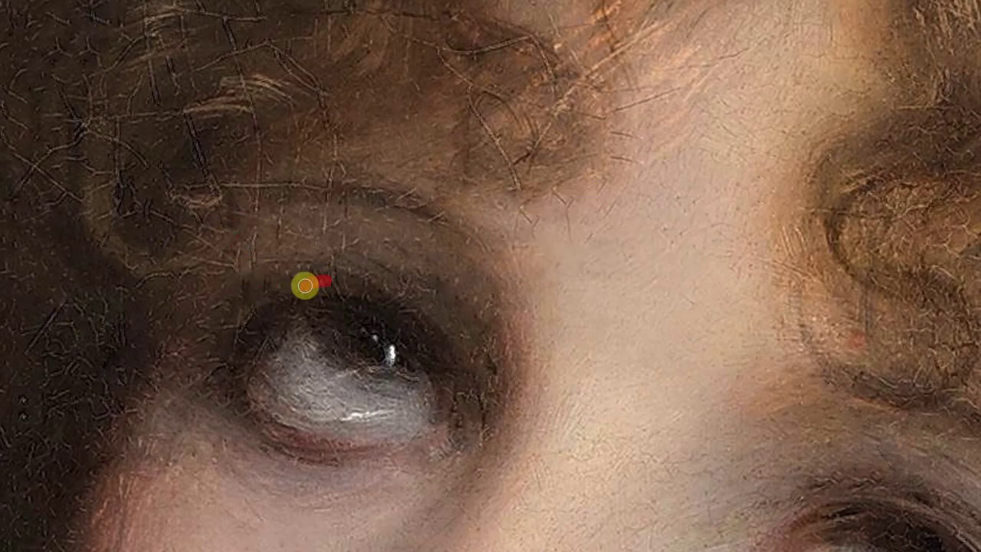
{"action": "left_click_drag", "start_coordinate": [270, 334], "coordinate": [253, 354]}
{"action": "left_click_drag", "start_coordinate": [330, 186], "coordinate": [220, 186]}
{"action": "left_click_drag", "start_coordinate": [385, 207], "coordinate": [299, 233]}
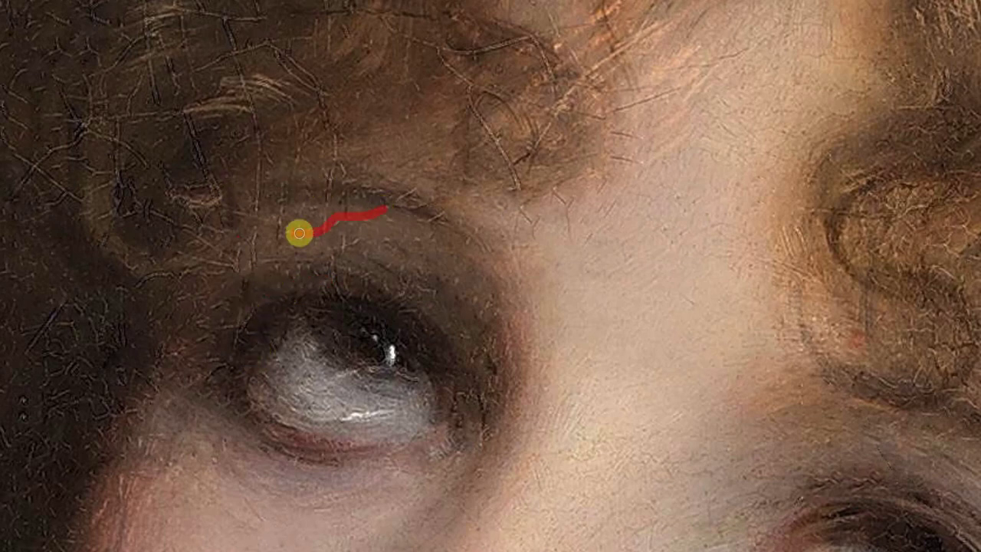
{"action": "left_click_drag", "start_coordinate": [405, 238], "coordinate": [333, 141]}
{"action": "left_click_drag", "start_coordinate": [524, 192], "coordinate": [454, 70]}
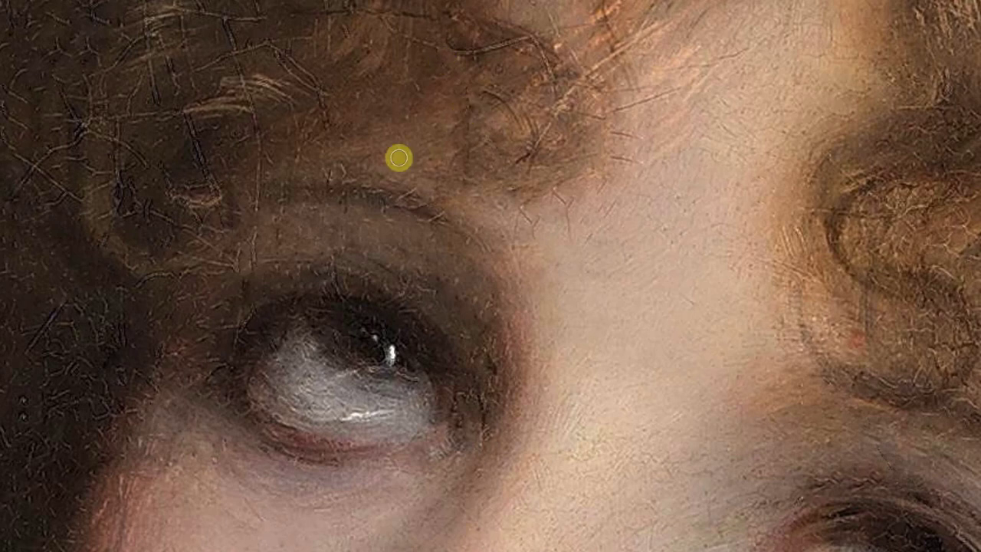
{"action": "left_click_drag", "start_coordinate": [256, 262], "coordinate": [258, 157]}
{"action": "left_click_drag", "start_coordinate": [292, 206], "coordinate": [249, 243]}
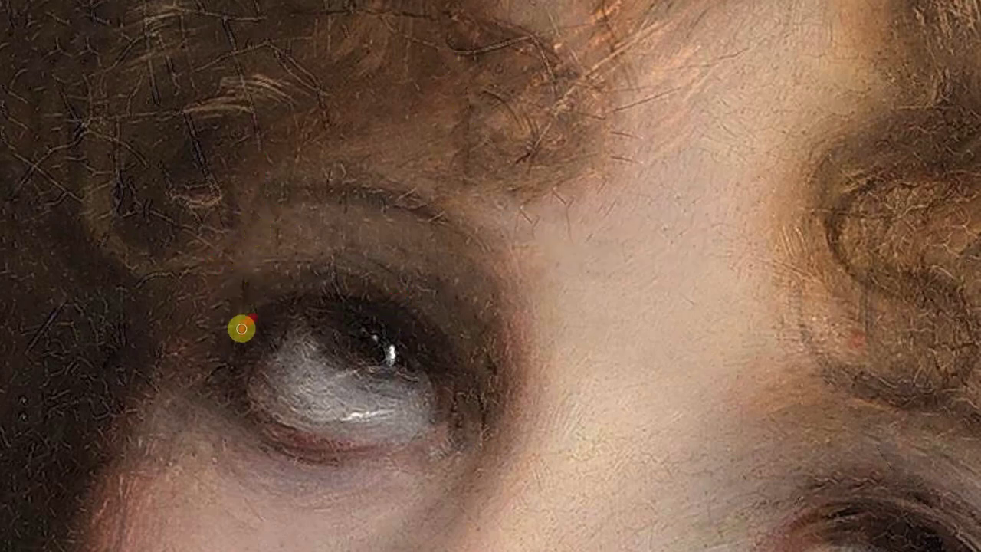
{"action": "left_click_drag", "start_coordinate": [241, 328], "coordinate": [166, 400]}
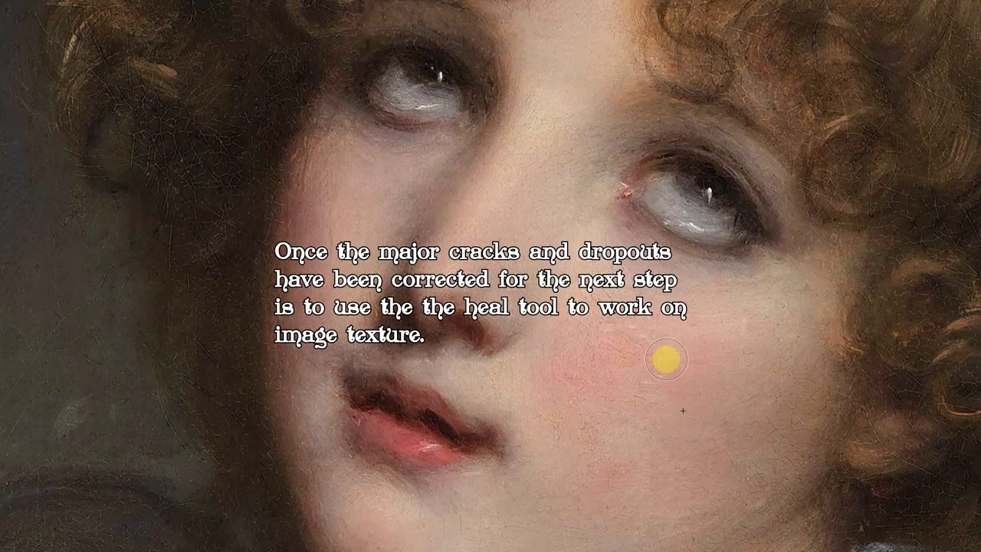
{"action": "scroll", "coordinate": [666, 359], "scroll_direction": "up", "scroll_amount": 3}
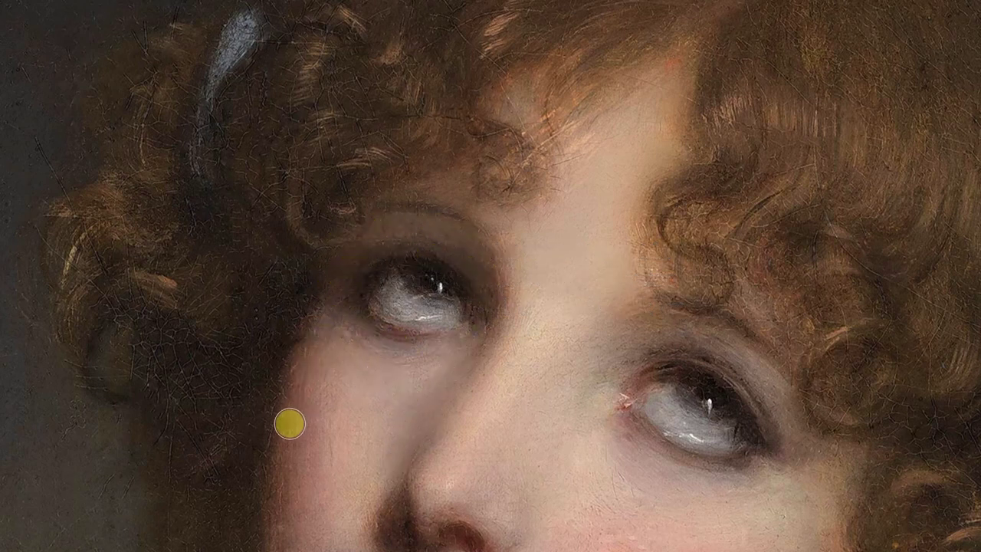
{"action": "scroll", "coordinate": [320, 368], "scroll_direction": "down", "scroll_amount": 3}
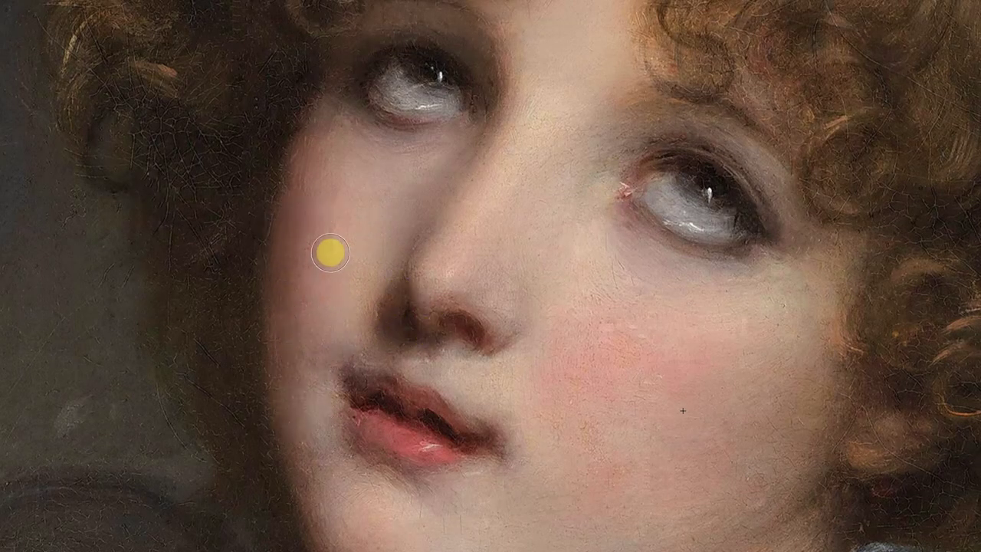
{"action": "scroll", "coordinate": [350, 335], "scroll_direction": "down", "scroll_amount": 2}
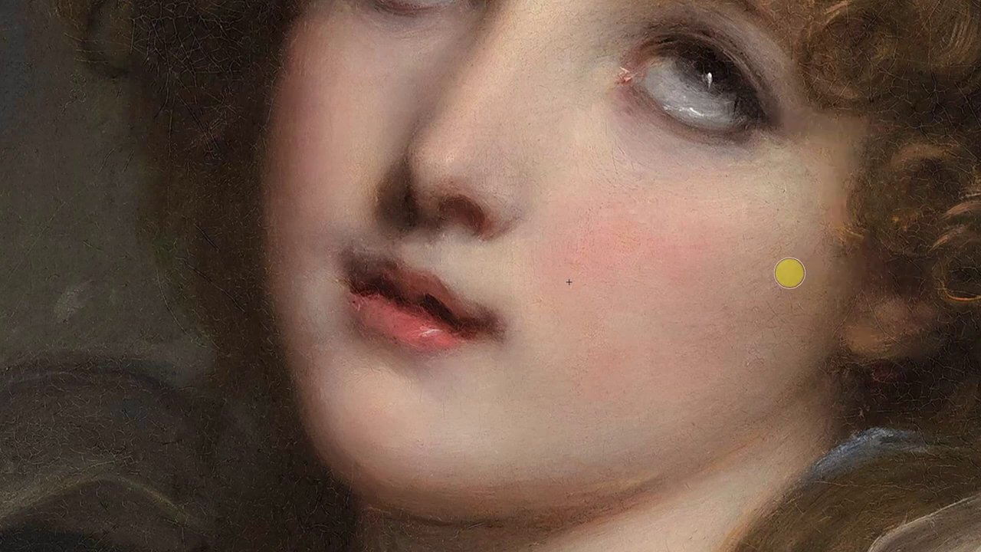
{"action": "scroll", "coordinate": [842, 222], "scroll_direction": "up", "scroll_amount": 1}
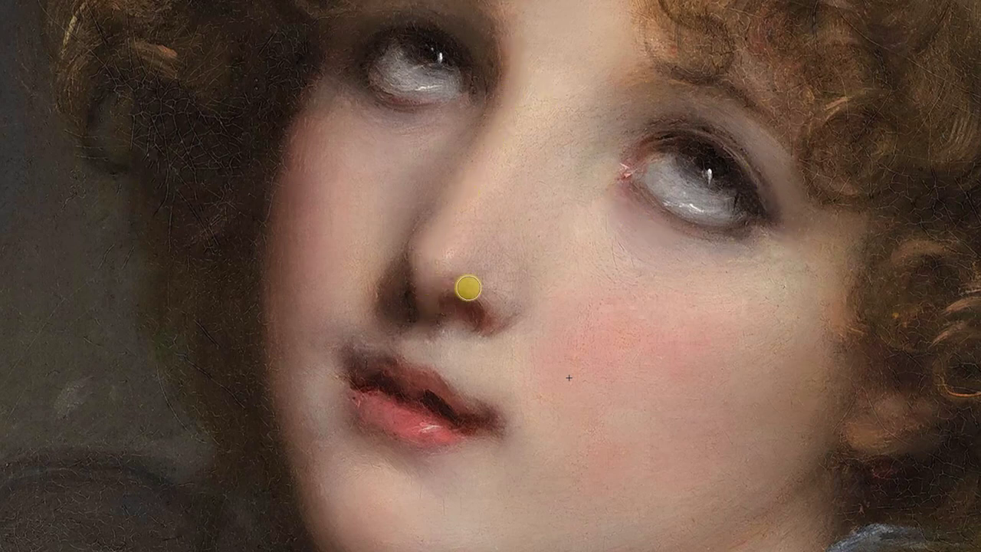
{"action": "scroll", "coordinate": [521, 237], "scroll_direction": "up", "scroll_amount": 1}
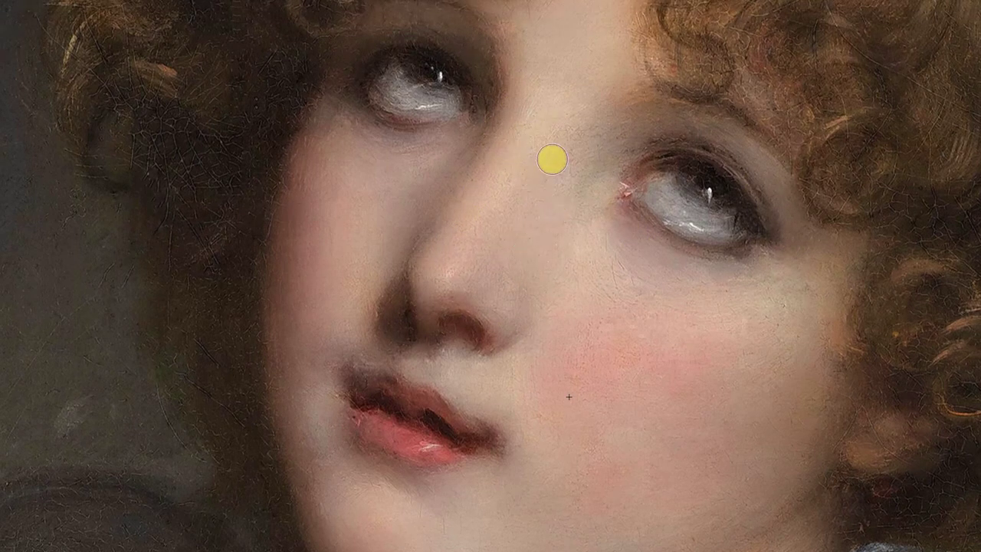
{"action": "scroll", "coordinate": [777, 255], "scroll_direction": "up", "scroll_amount": 2}
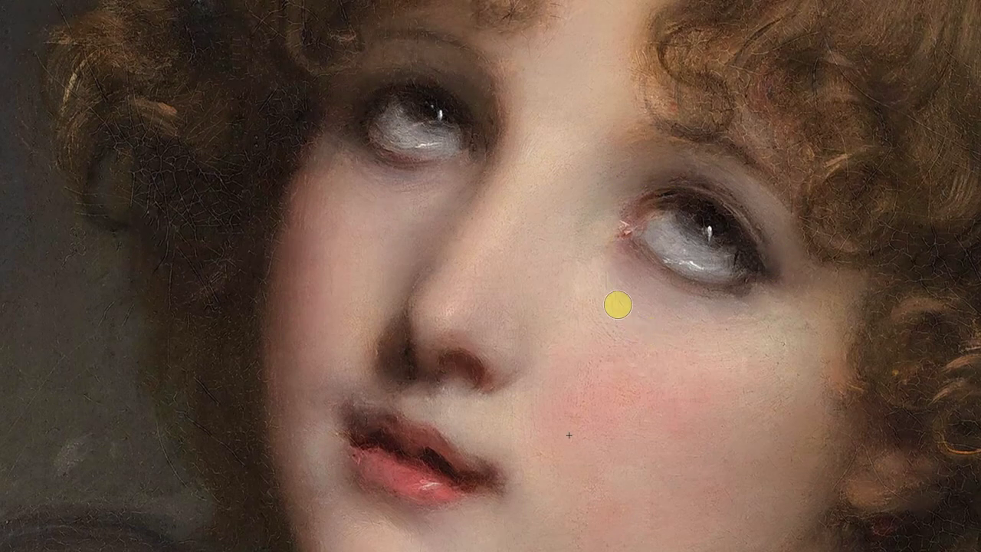
{"action": "scroll", "coordinate": [670, 380], "scroll_direction": "up", "scroll_amount": 5}
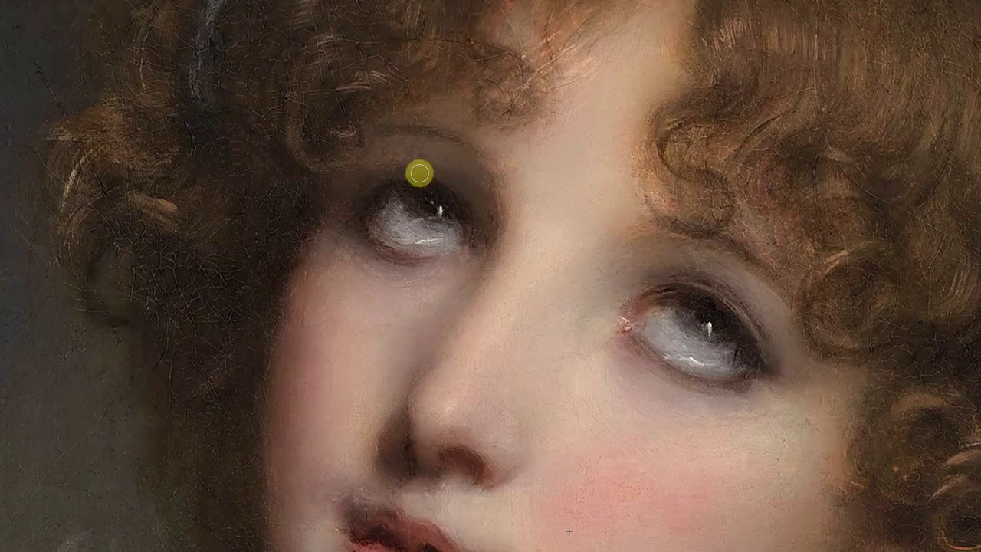
{"action": "scroll", "coordinate": [816, 114], "scroll_direction": "down", "scroll_amount": 20}
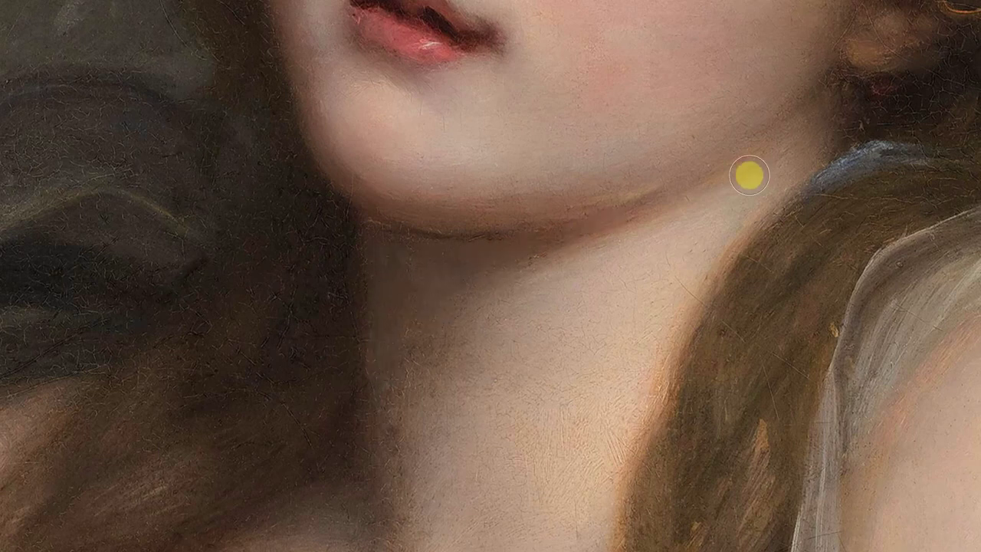
Step: Check the neck and shoulder for leftover damage, then save the document with Ctrl+S
{"action": "left_click_drag", "start_coordinate": [661, 300], "coordinate": [661, 221]}
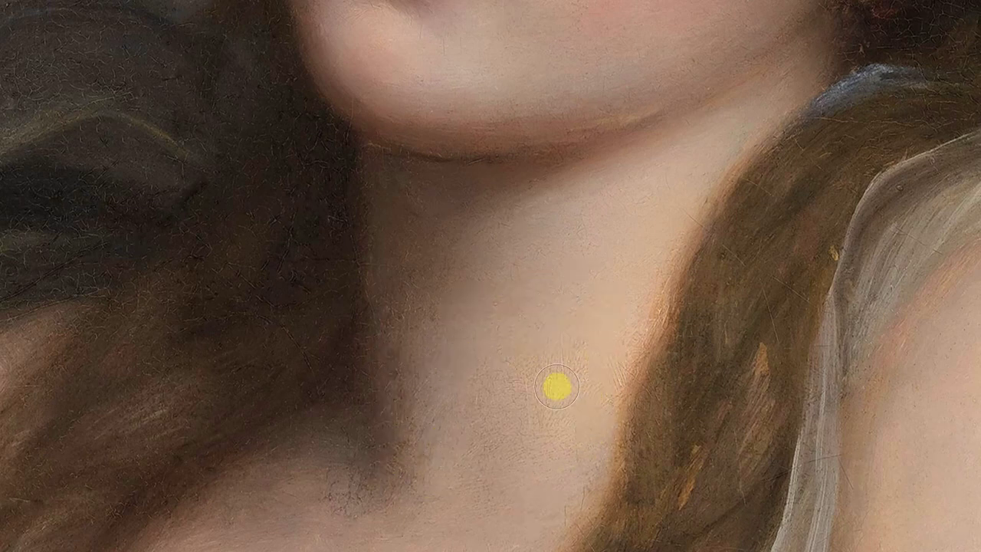
{"action": "scroll", "coordinate": [528, 438], "scroll_direction": "down", "scroll_amount": 2}
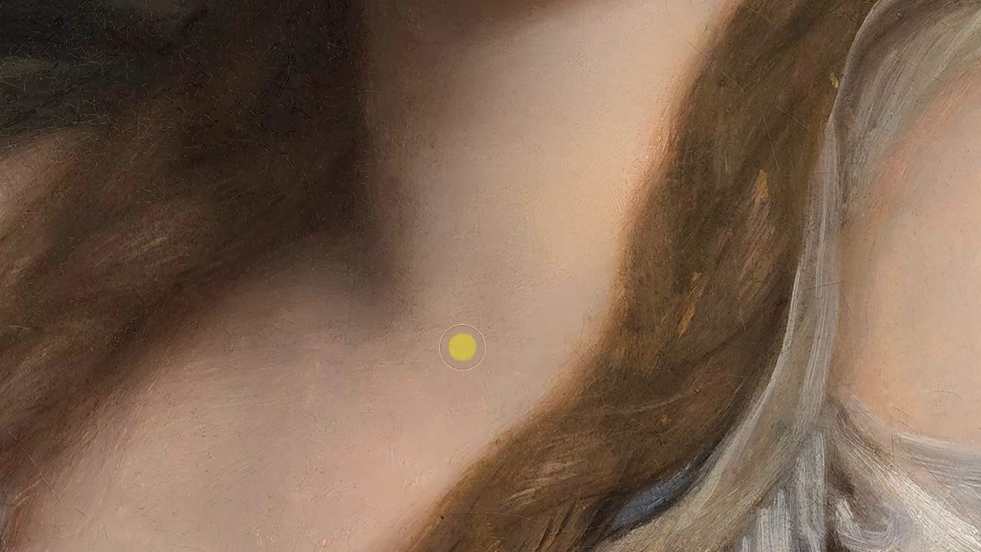
{"action": "scroll", "coordinate": [194, 361], "scroll_direction": "down", "scroll_amount": 3}
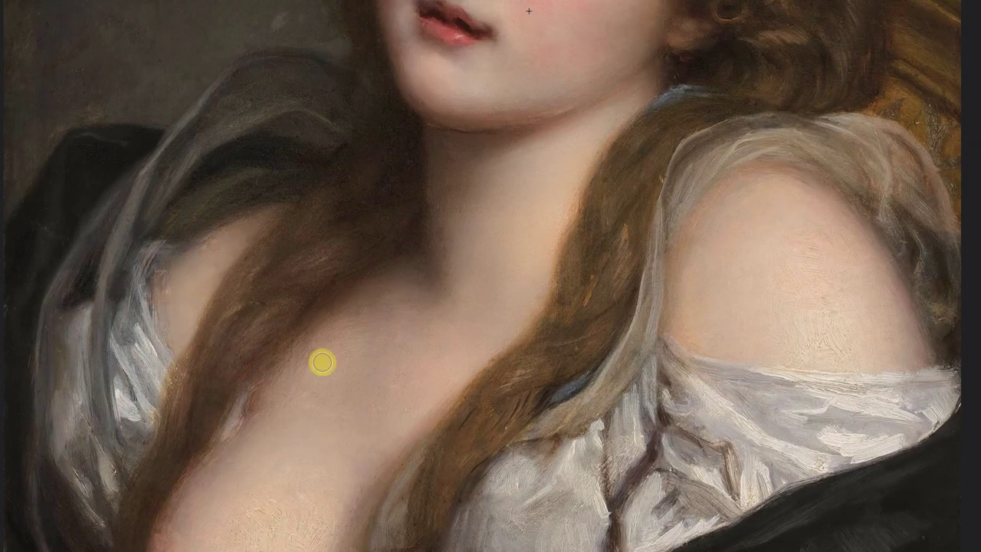
{"action": "scroll", "coordinate": [445, 305], "scroll_direction": "down", "scroll_amount": 2}
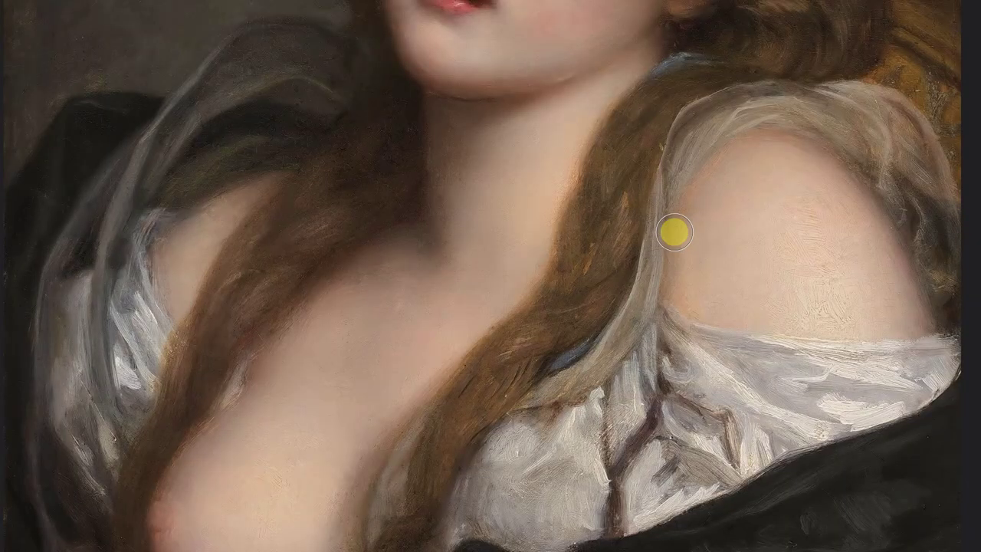
{"action": "left_click", "coordinate": [31, 109]}
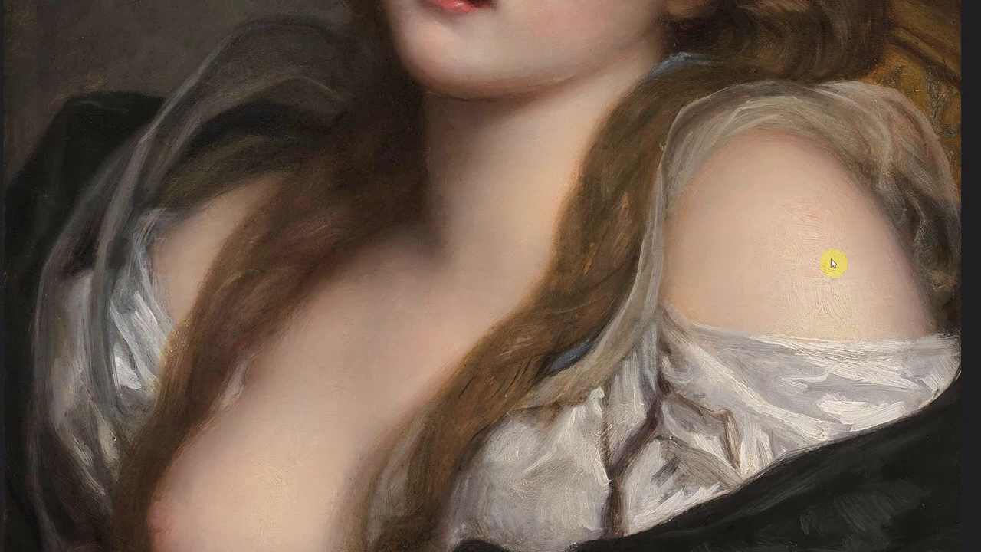
{"action": "key", "text": "ctrl+s"}
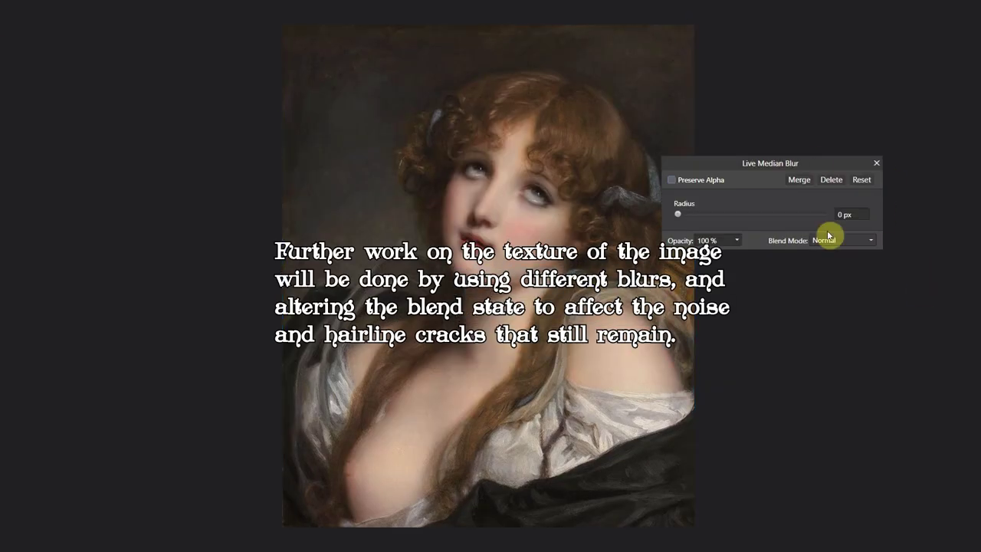
Step: Blend the median blur in Screen and the noise in Multiply, and adjust the unsharp mask radius
{"action": "left_click", "coordinate": [831, 236]}
{"action": "left_click", "coordinate": [845, 238]}
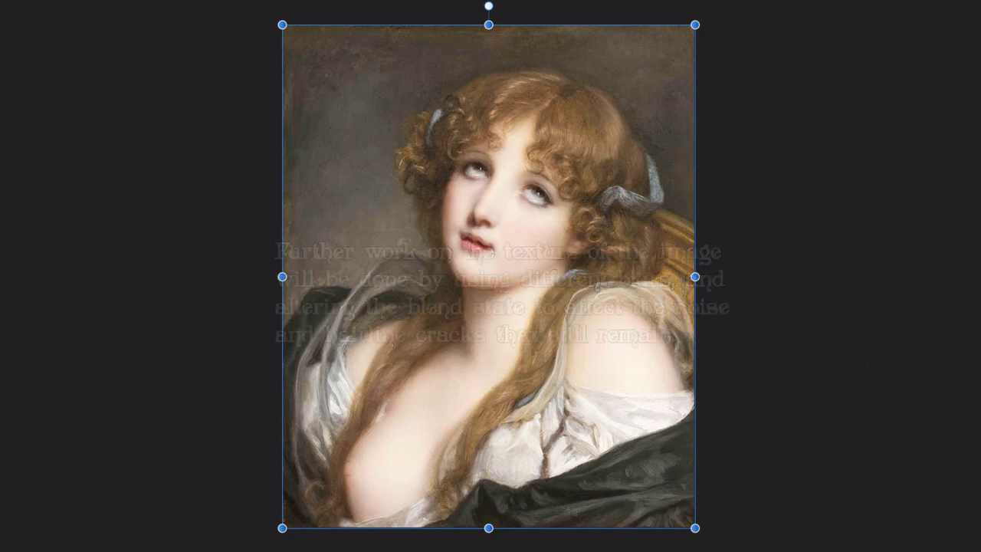
{"action": "left_click", "coordinate": [843, 240]}
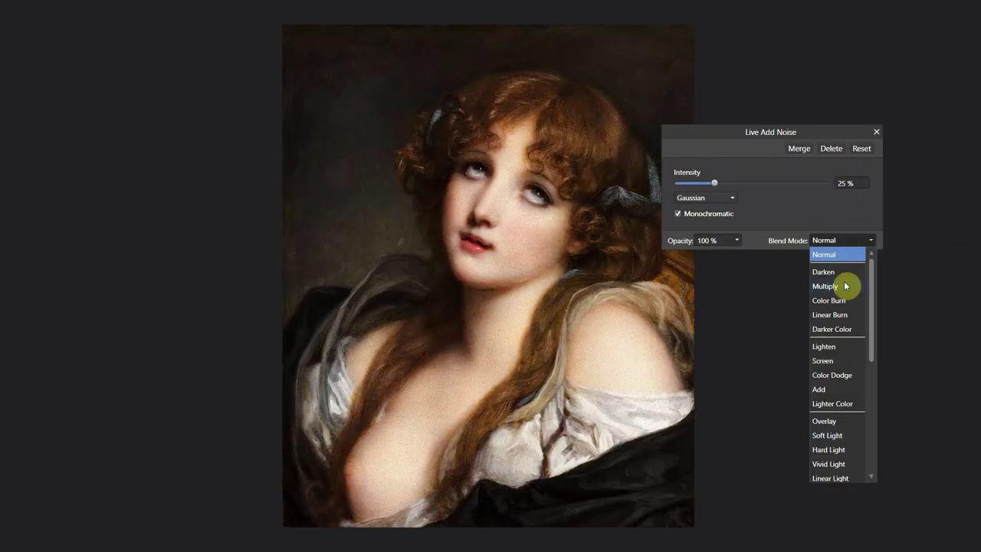
{"action": "left_click", "coordinate": [841, 285]}
{"action": "left_click_drag", "start_coordinate": [776, 129], "coordinate": [848, 79]}
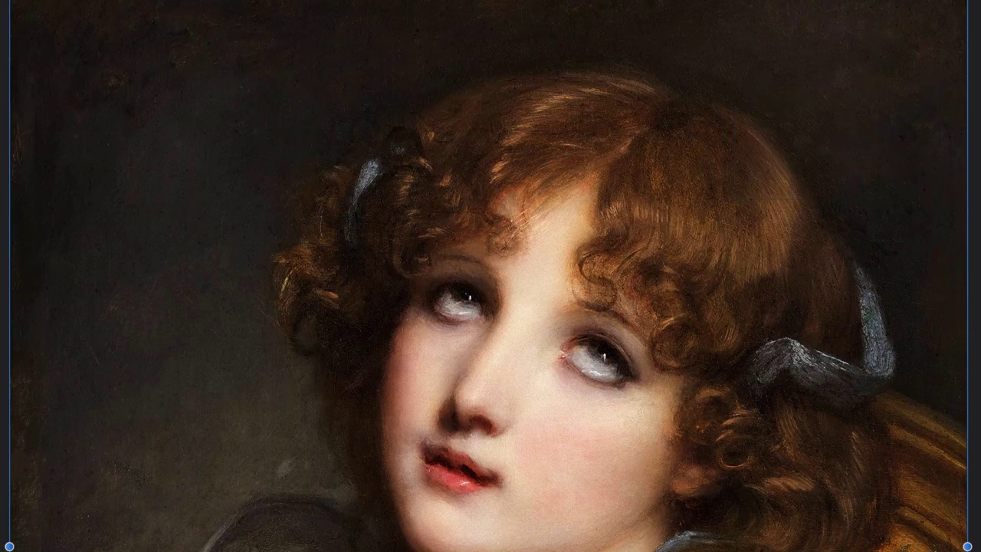
{"action": "left_click", "coordinate": [918, 122]}
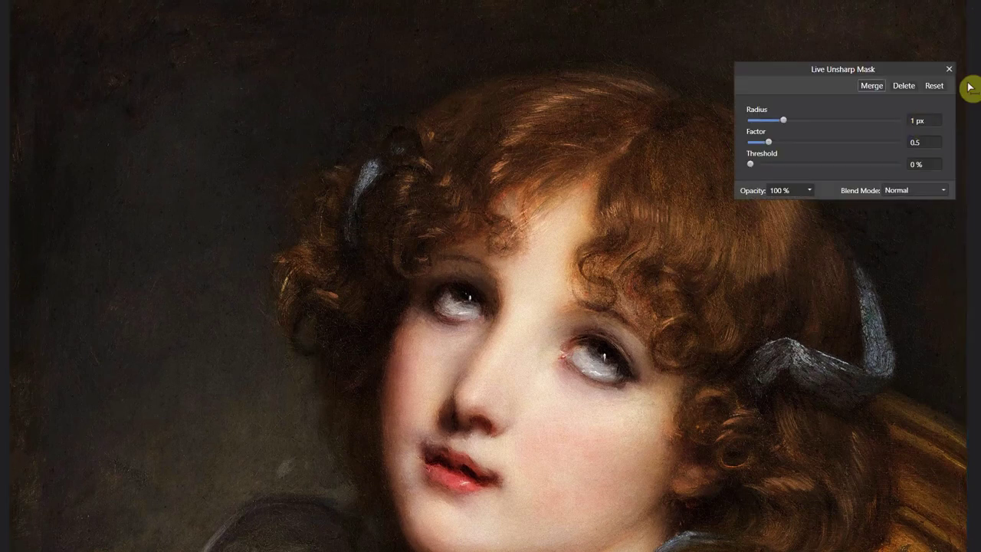
{"action": "left_click", "coordinate": [949, 69]}
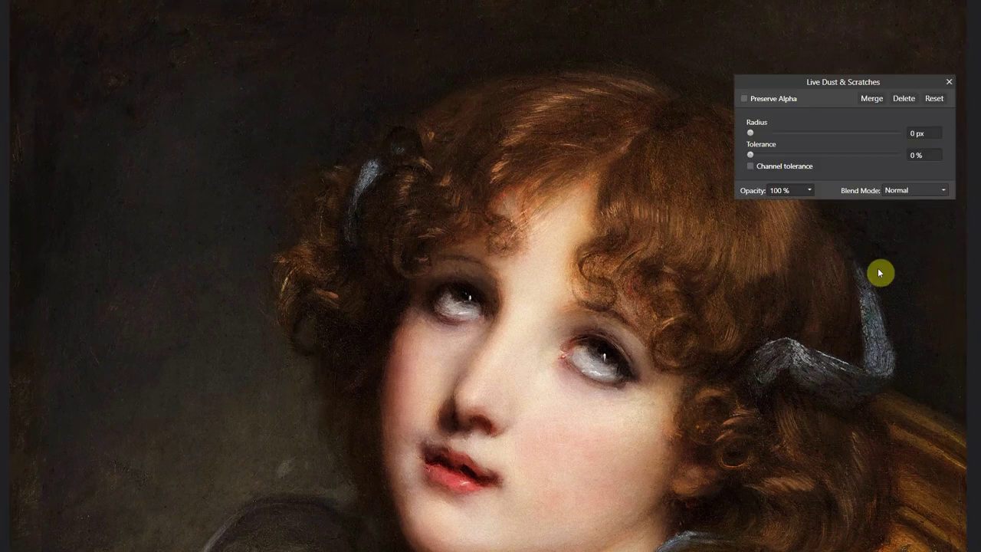
Step: Zoom in to inspect the dust-and-scratches result, then set the noise intensity to 15%
{"action": "key", "text": "ctrl+plus"}
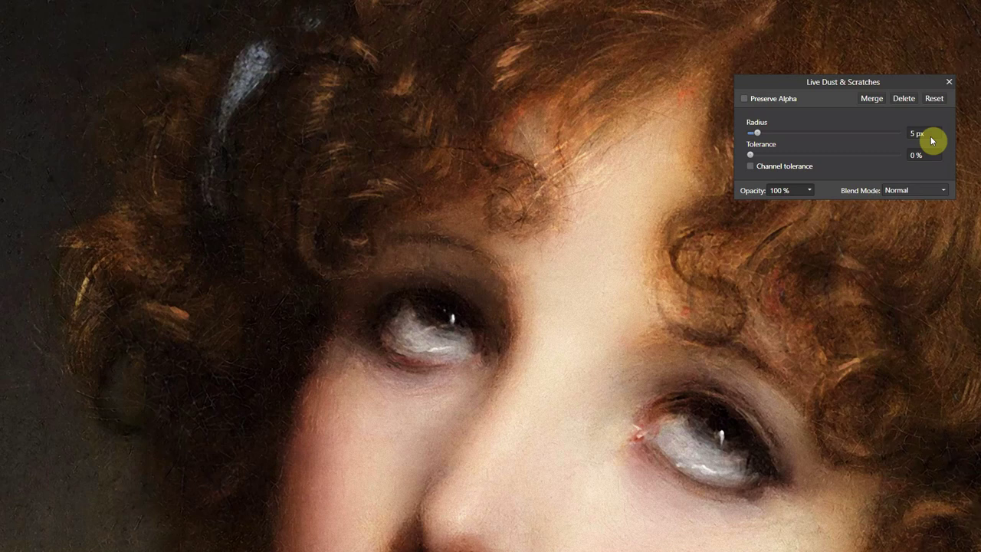
{"action": "scroll", "coordinate": [491, 276], "scroll_direction": "up", "scroll_amount": 1}
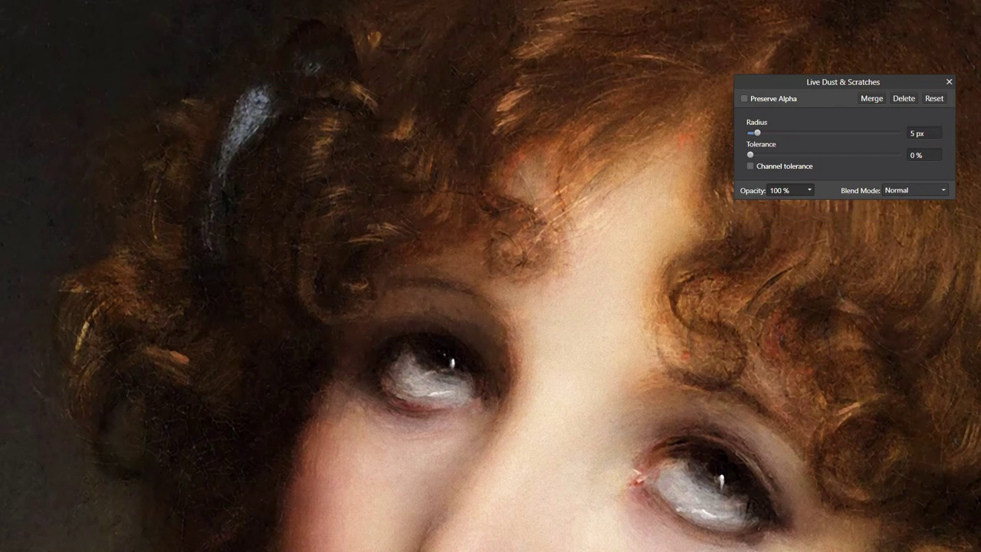
{"action": "scroll", "coordinate": [490, 275], "scroll_direction": "up", "scroll_amount": 4}
{"action": "scroll", "coordinate": [490, 276], "scroll_direction": "down", "scroll_amount": 8}
{"action": "scroll", "coordinate": [491, 276], "scroll_direction": "down", "scroll_amount": 8}
{"action": "scroll", "coordinate": [491, 276], "scroll_direction": "down", "scroll_amount": 5}
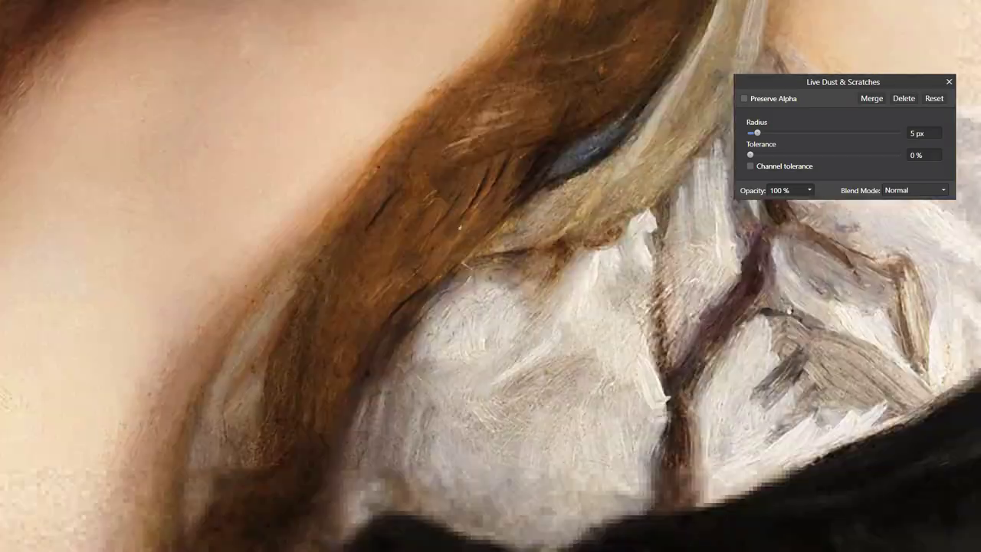
{"action": "scroll", "coordinate": [491, 276], "scroll_direction": "down", "scroll_amount": 5}
{"action": "scroll", "coordinate": [490, 276], "scroll_direction": "up", "scroll_amount": 8}
{"action": "scroll", "coordinate": [490, 276], "scroll_direction": "up", "scroll_amount": 8}
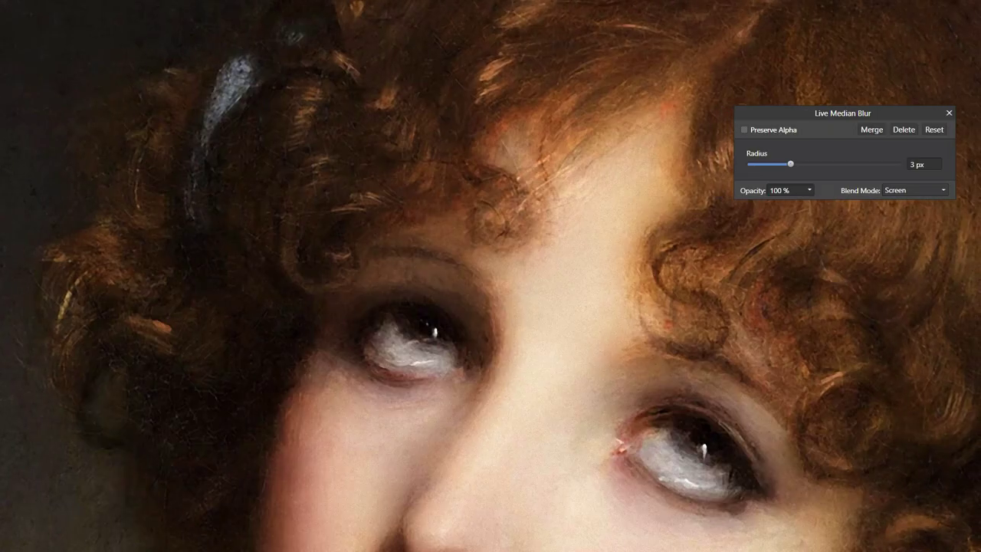
{"action": "left_click", "coordinate": [923, 132]}
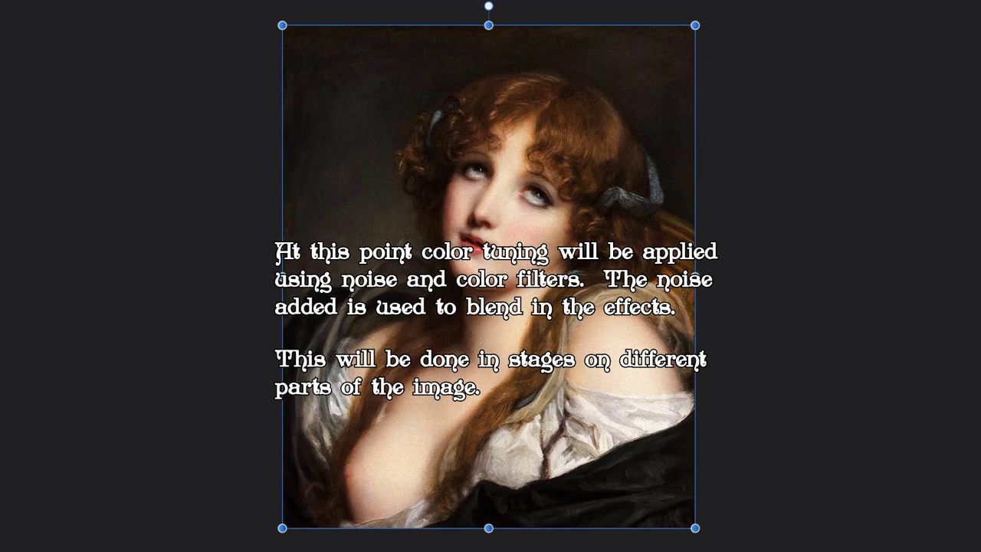
Step: Tweak Green channel levels: black level to 1%, output white slightly lower, tint toward green
{"action": "left_click", "coordinate": [766, 201]}
{"action": "left_click", "coordinate": [684, 193]}
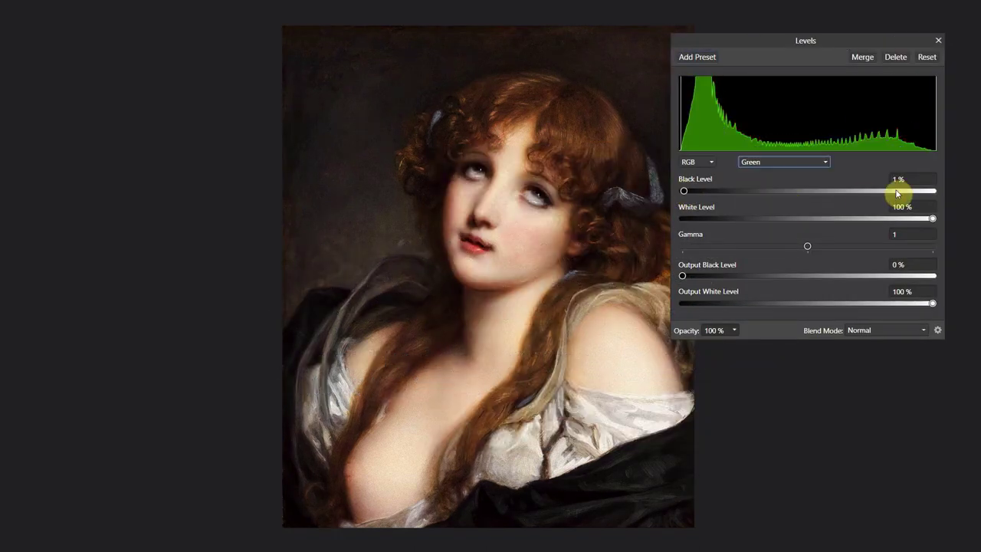
{"action": "left_click_drag", "start_coordinate": [932, 303], "coordinate": [925, 307]}
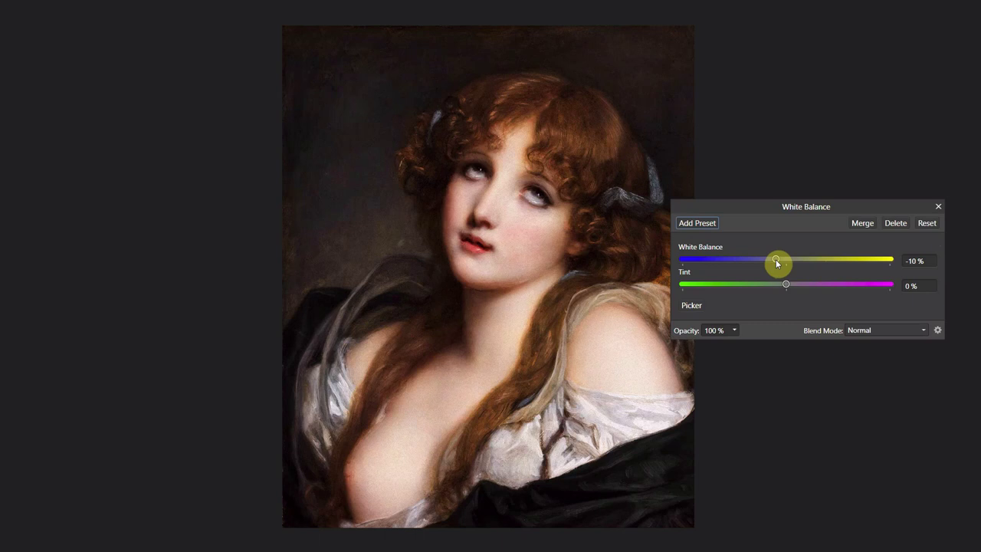
{"action": "left_click_drag", "start_coordinate": [785, 284], "coordinate": [775, 286]}
{"action": "left_click", "coordinate": [939, 207]}
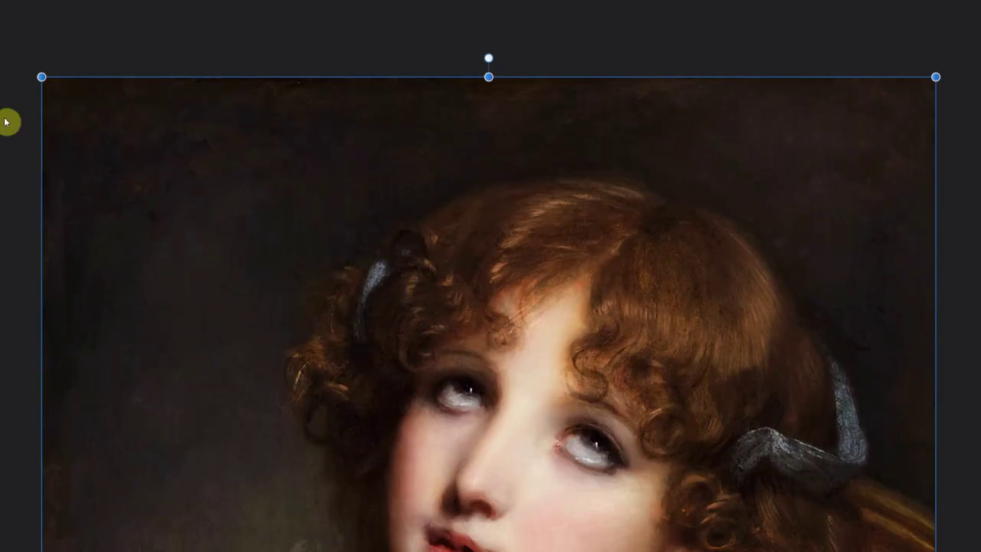
Step: Paint a selection of the dark background around the hair and feather its edges
{"action": "mouse_move", "coordinate": [182, 142]}
{"action": "left_mouse_down"}
{"action": "mouse_move", "coordinate": [790, 141]}
{"action": "mouse_move", "coordinate": [105, 197]}
{"action": "mouse_move", "coordinate": [78, 291]}
{"action": "mouse_move", "coordinate": [696, 109]}
{"action": "mouse_move", "coordinate": [850, 212]}
{"action": "mouse_move", "coordinate": [957, 449]}
{"action": "mouse_move", "coordinate": [55, 416]}
{"action": "mouse_move", "coordinate": [475, 55]}
{"action": "mouse_move", "coordinate": [268, 407]}
{"action": "left_mouse_up"}
{"action": "scroll", "coordinate": [304, 70], "scroll_direction": "up", "scroll_amount": 2}
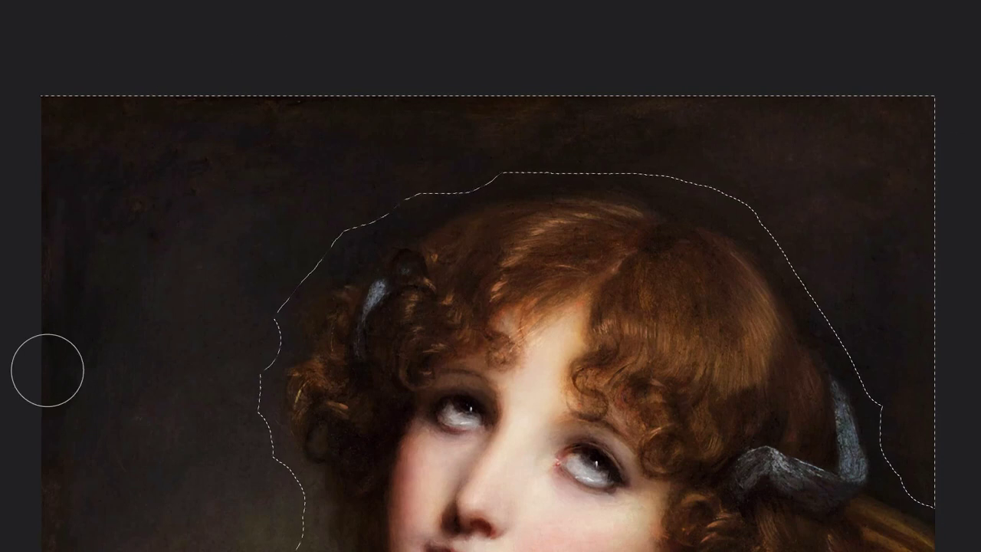
{"action": "key", "text": "shift+F6"}
{"action": "key", "text": "Return"}
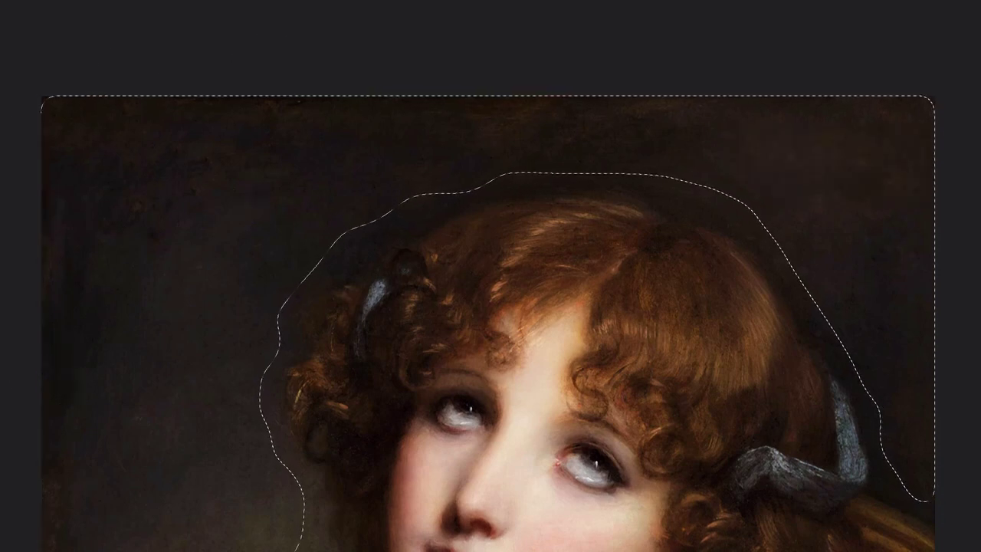
Step: Add a live Diffuse filter to the background in Soft Light mode, then deselect
{"action": "left_click", "coordinate": [744, 129]}
{"action": "left_click", "coordinate": [915, 190]}
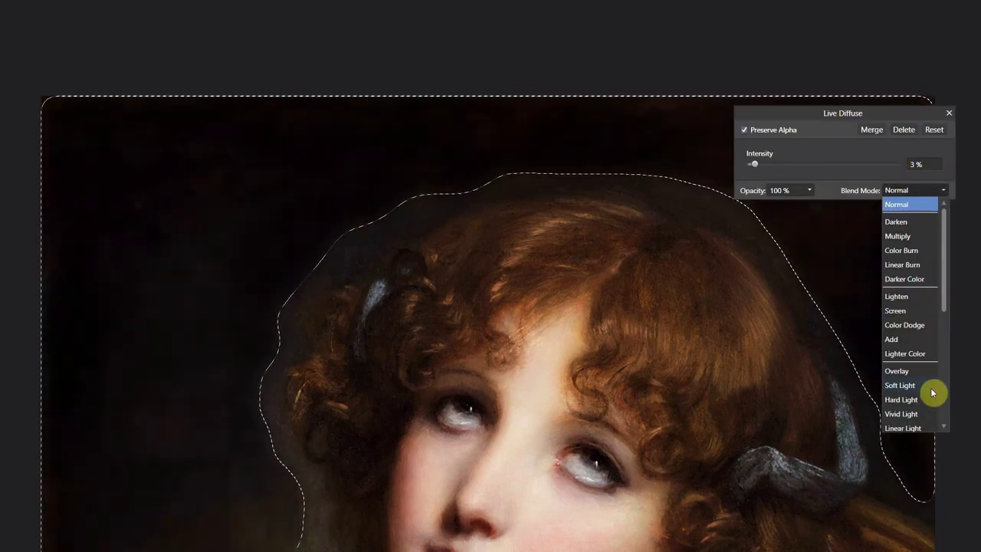
{"action": "left_click", "coordinate": [927, 383]}
{"action": "left_click", "coordinate": [949, 113]}
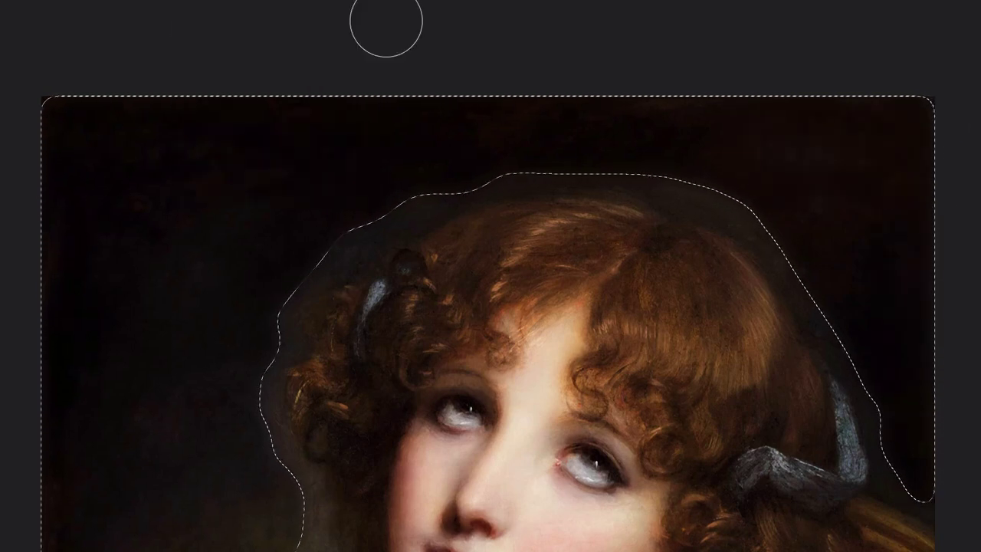
{"action": "key", "text": "ctrl+d"}
Step: Brush along the hair edge to blend it into the background
{"action": "mouse_move", "coordinate": [264, 301]}
{"action": "left_mouse_down"}
{"action": "mouse_move", "coordinate": [321, 436]}
{"action": "mouse_move", "coordinate": [363, 258]}
{"action": "left_mouse_up"}
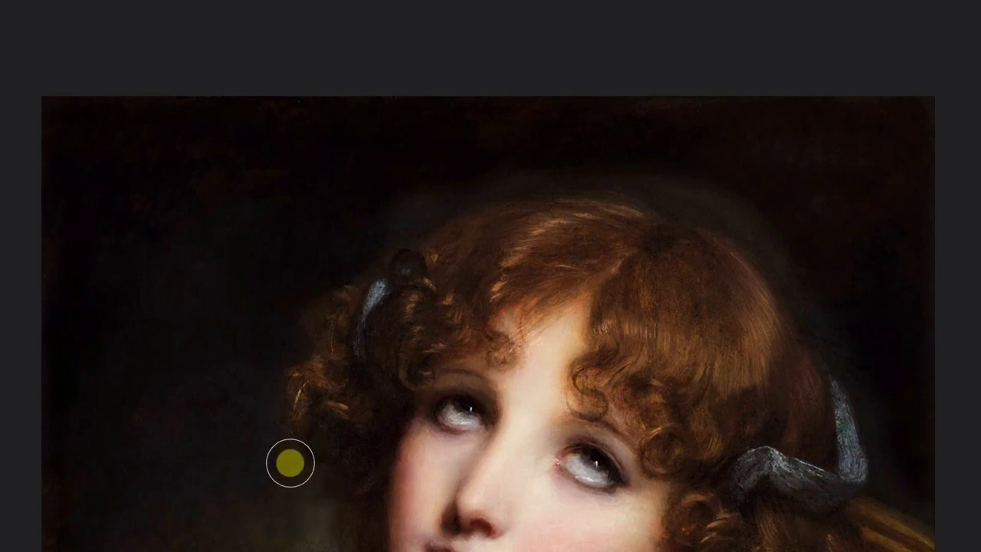
{"action": "scroll", "coordinate": [210, 278], "scroll_direction": "down", "scroll_amount": 3}
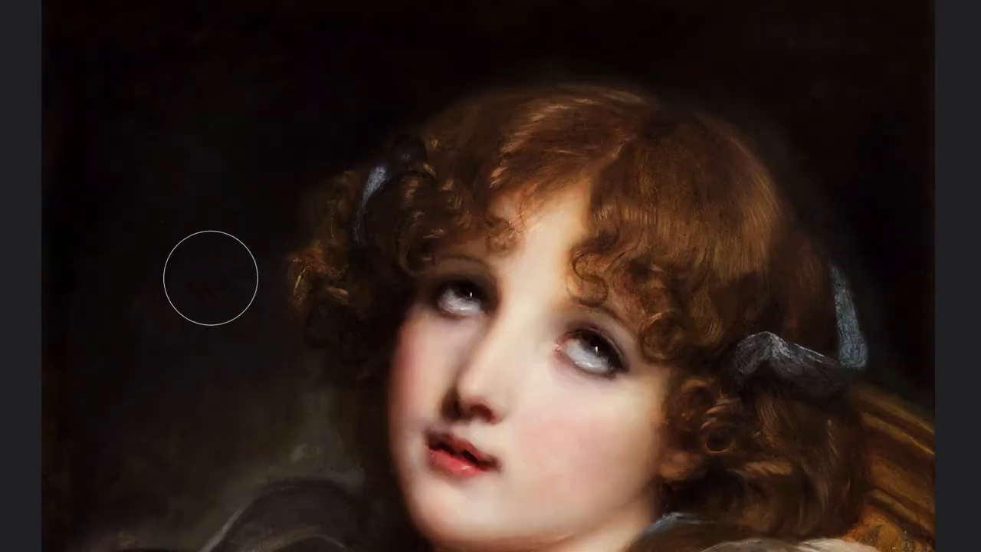
{"action": "scroll", "coordinate": [154, 422], "scroll_direction": "down", "scroll_amount": 3}
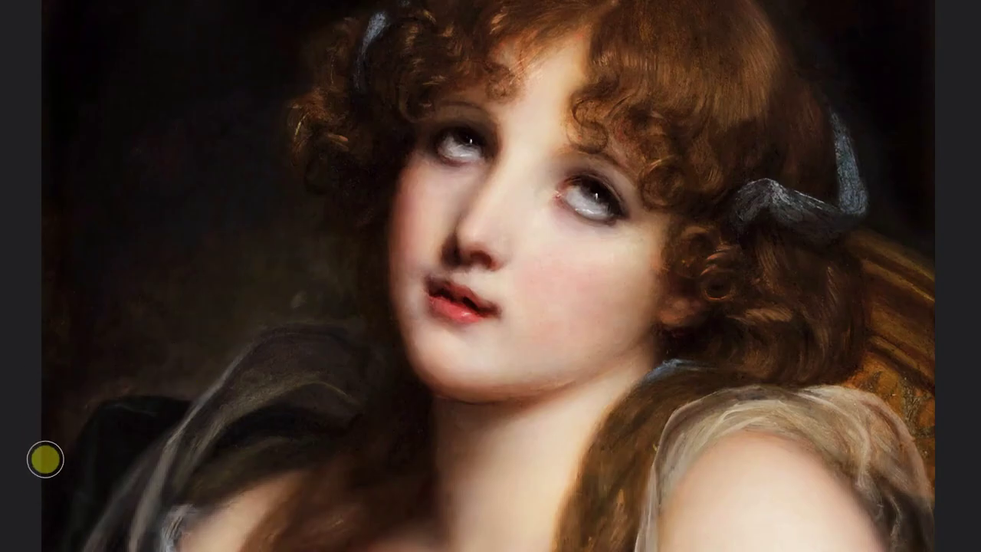
{"action": "scroll", "coordinate": [321, 230], "scroll_direction": "up", "scroll_amount": 3}
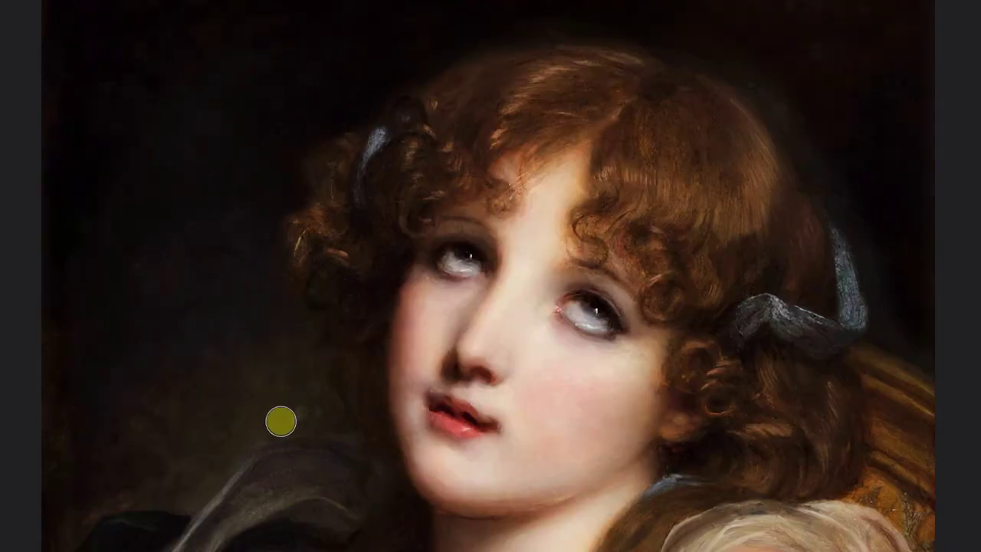
{"action": "scroll", "coordinate": [167, 439], "scroll_direction": "down", "scroll_amount": 2}
{"action": "scroll", "coordinate": [589, 174], "scroll_direction": "right", "scroll_amount": 5}
{"action": "scroll", "coordinate": [589, 173], "scroll_direction": "up", "scroll_amount": 3}
{"action": "scroll", "coordinate": [464, 237], "scroll_direction": "up", "scroll_amount": 2}
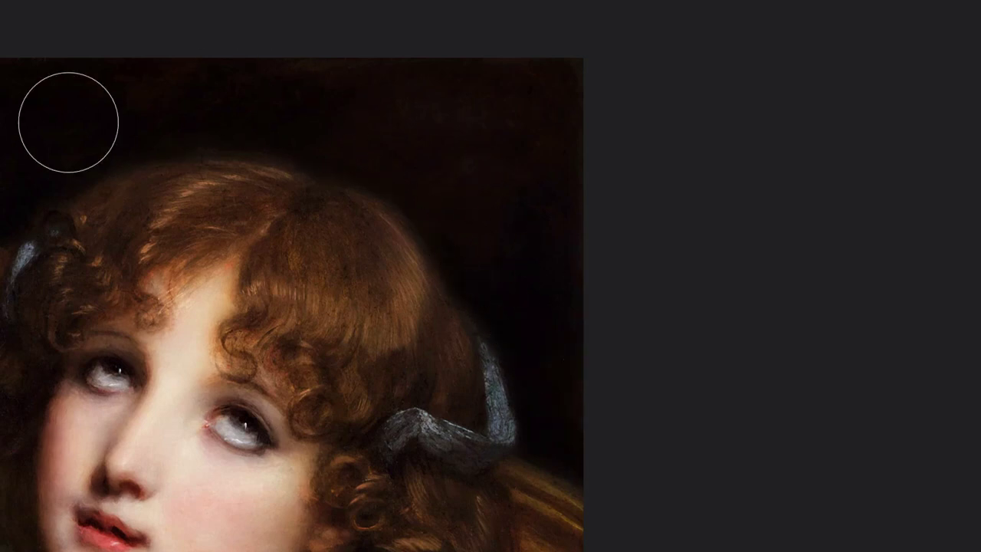
{"action": "scroll", "coordinate": [342, 148], "scroll_direction": "left", "scroll_amount": 6}
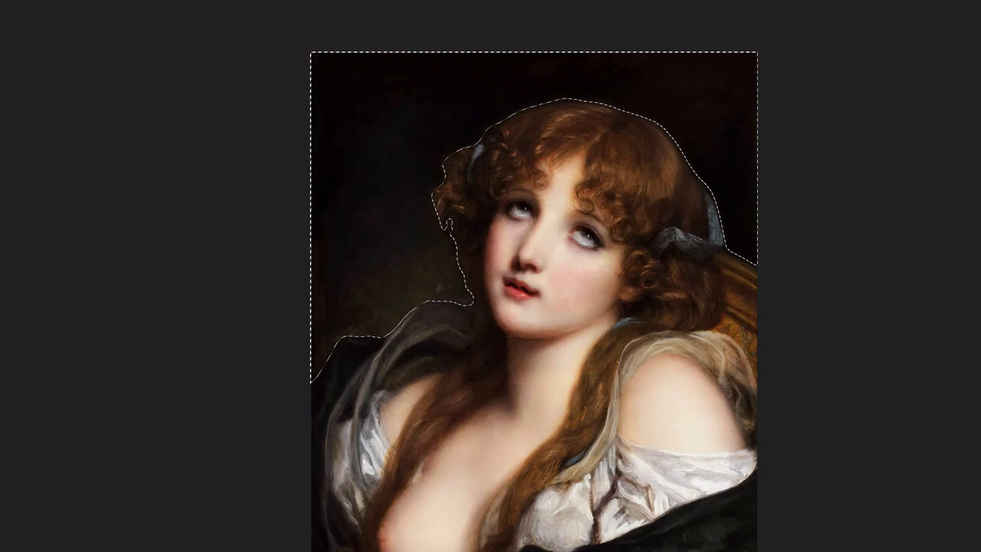
Step: Add a live Add Noise filter at 50% to the background, deselect, and brush beside the hair
{"action": "left_click", "coordinate": [919, 133]}
{"action": "type", "text": "50"}
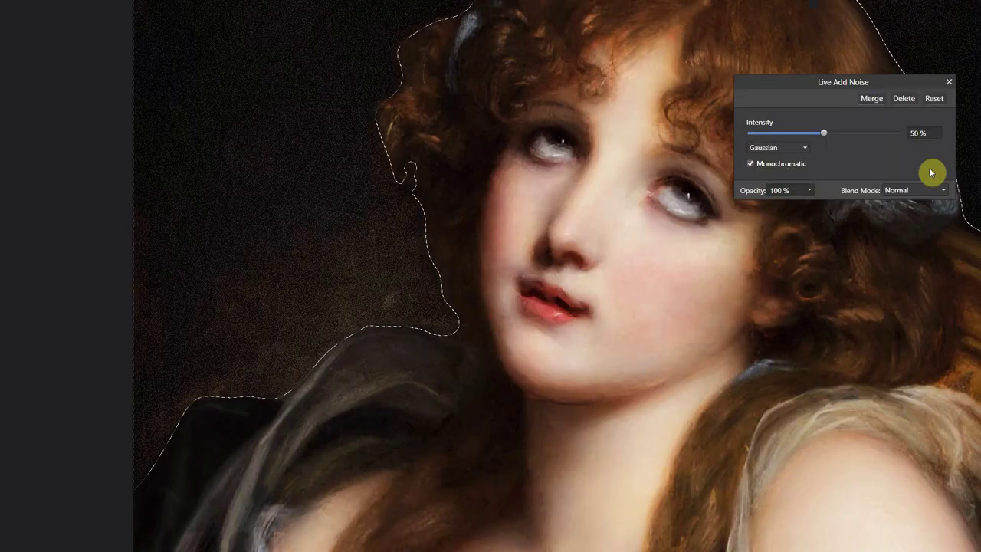
{"action": "left_click", "coordinate": [916, 190]}
{"action": "left_click", "coordinate": [912, 204]}
{"action": "scroll", "coordinate": [556, 296], "scroll_direction": "up", "scroll_amount": 7}
{"action": "key", "text": "ctrl+d"}
{"action": "left_click", "coordinate": [949, 81]}
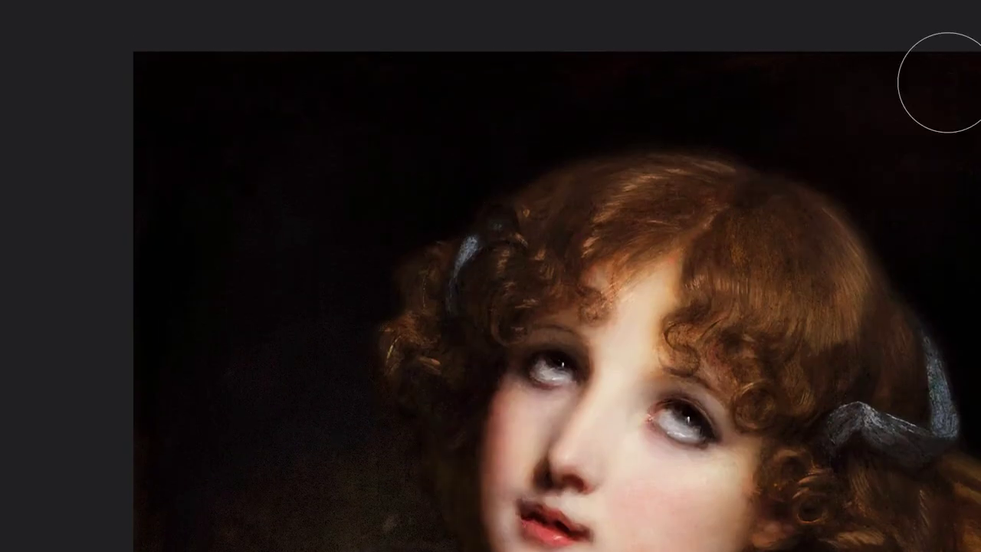
{"action": "scroll", "coordinate": [317, 318], "scroll_direction": "down", "scroll_amount": 5}
{"action": "left_click_drag", "start_coordinate": [317, 318], "coordinate": [385, 120]}
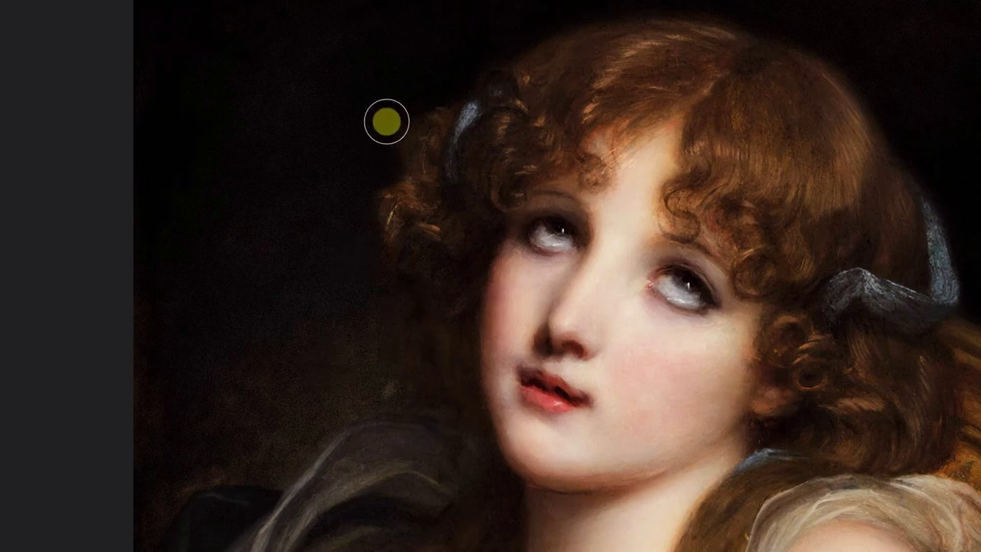
{"action": "key", "text": "bracketleft"}
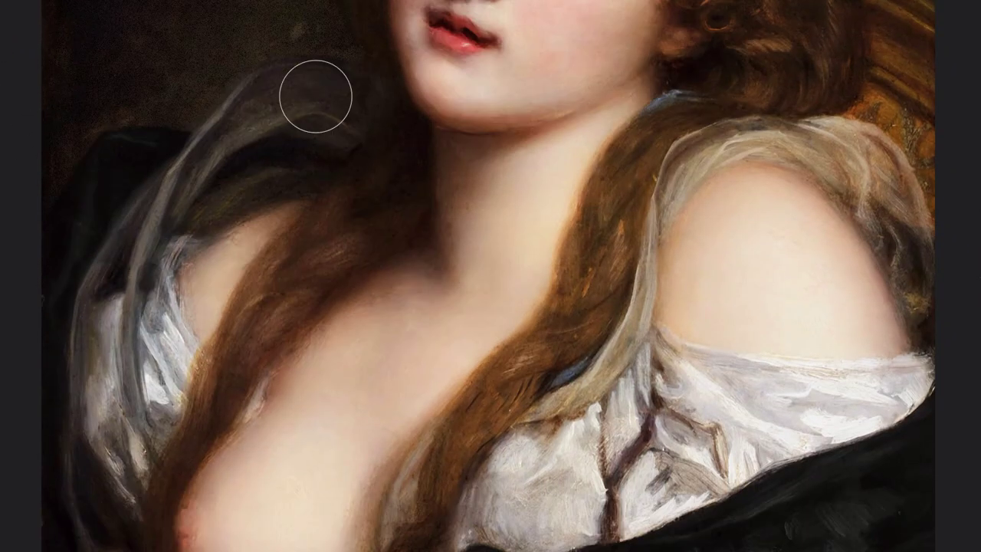
Step: Lasso the grey drape, feather it 100 px, and add a Hue 200 Recolor in Screen mode
{"action": "mouse_move", "coordinate": [330, 113]}
{"action": "left_mouse_down"}
{"action": "mouse_move", "coordinate": [252, 105]}
{"action": "mouse_move", "coordinate": [287, 110]}
{"action": "mouse_move", "coordinate": [269, 91]}
{"action": "mouse_move", "coordinate": [276, 98]}
{"action": "left_mouse_up"}
{"action": "key", "text": "Return"}
{"action": "left_click", "coordinate": [920, 239]}
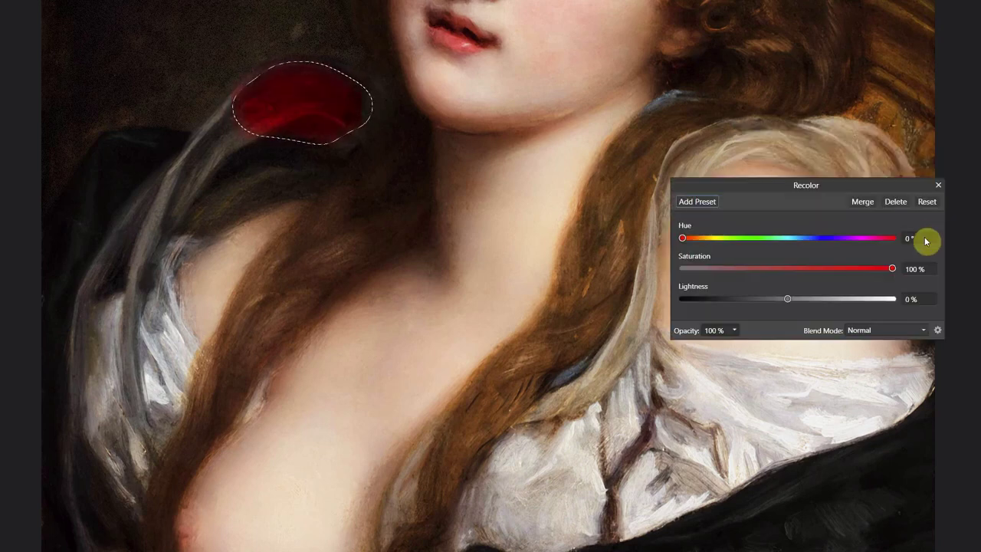
{"action": "type", "text": "200"}
{"action": "key", "text": "Return"}
{"action": "left_click", "coordinate": [914, 331]}
{"action": "left_click", "coordinate": [881, 452]}
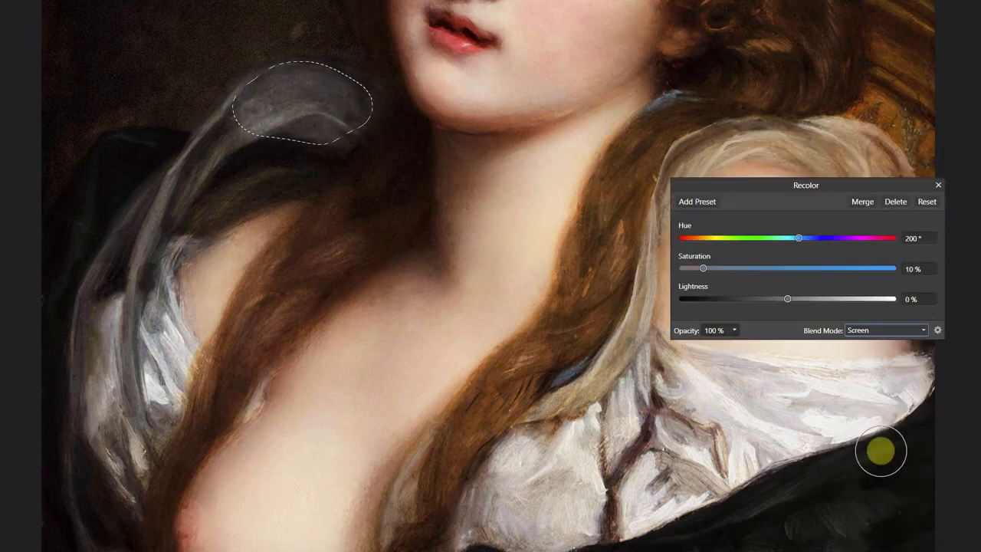
{"action": "key", "text": "ctrl+d"}
Step: Paint the recolor lightening over the drape, sleeves and blouse, and adjust its lightness
{"action": "mouse_move", "coordinate": [291, 158]}
{"action": "left_mouse_down"}
{"action": "mouse_move", "coordinate": [184, 225]}
{"action": "mouse_move", "coordinate": [110, 405]}
{"action": "mouse_move", "coordinate": [309, 157]}
{"action": "mouse_move", "coordinate": [154, 223]}
{"action": "left_mouse_up"}
{"action": "mouse_move", "coordinate": [107, 184]}
{"action": "left_mouse_down"}
{"action": "mouse_move", "coordinate": [92, 411]}
{"action": "mouse_move", "coordinate": [236, 519]}
{"action": "mouse_move", "coordinate": [499, 346]}
{"action": "mouse_move", "coordinate": [413, 326]}
{"action": "mouse_move", "coordinate": [559, 296]}
{"action": "mouse_move", "coordinate": [894, 195]}
{"action": "mouse_move", "coordinate": [789, 296]}
{"action": "mouse_move", "coordinate": [642, 217]}
{"action": "mouse_move", "coordinate": [576, 390]}
{"action": "mouse_move", "coordinate": [575, 269]}
{"action": "mouse_move", "coordinate": [809, 278]}
{"action": "mouse_move", "coordinate": [854, 102]}
{"action": "mouse_move", "coordinate": [692, 109]}
{"action": "mouse_move", "coordinate": [853, 153]}
{"action": "mouse_move", "coordinate": [903, 152]}
{"action": "mouse_move", "coordinate": [609, 306]}
{"action": "mouse_move", "coordinate": [595, 331]}
{"action": "mouse_move", "coordinate": [712, 386]}
{"action": "mouse_move", "coordinate": [485, 476]}
{"action": "mouse_move", "coordinate": [891, 345]}
{"action": "left_mouse_up"}
{"action": "scroll", "coordinate": [809, 278], "scroll_direction": "up", "scroll_amount": 2}
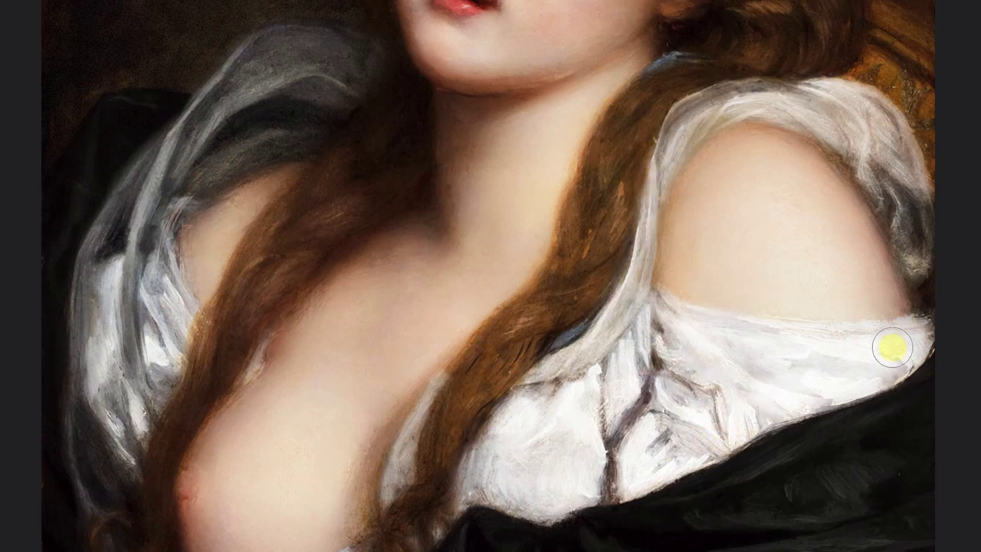
{"action": "scroll", "coordinate": [891, 346], "scroll_direction": "down", "scroll_amount": 3}
{"action": "scroll", "coordinate": [384, 349], "scroll_direction": "down", "scroll_amount": 2}
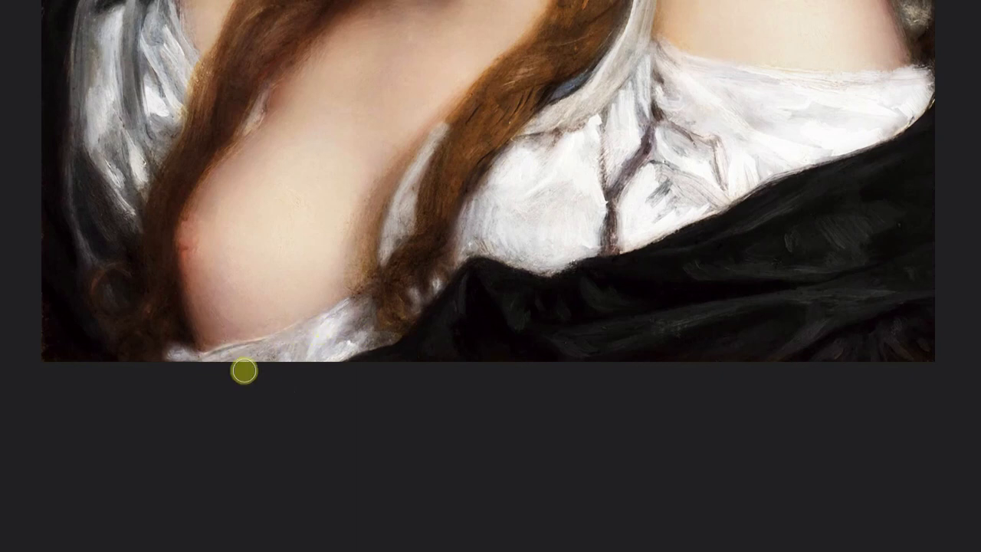
{"action": "scroll", "coordinate": [92, 228], "scroll_direction": "up", "scroll_amount": 4}
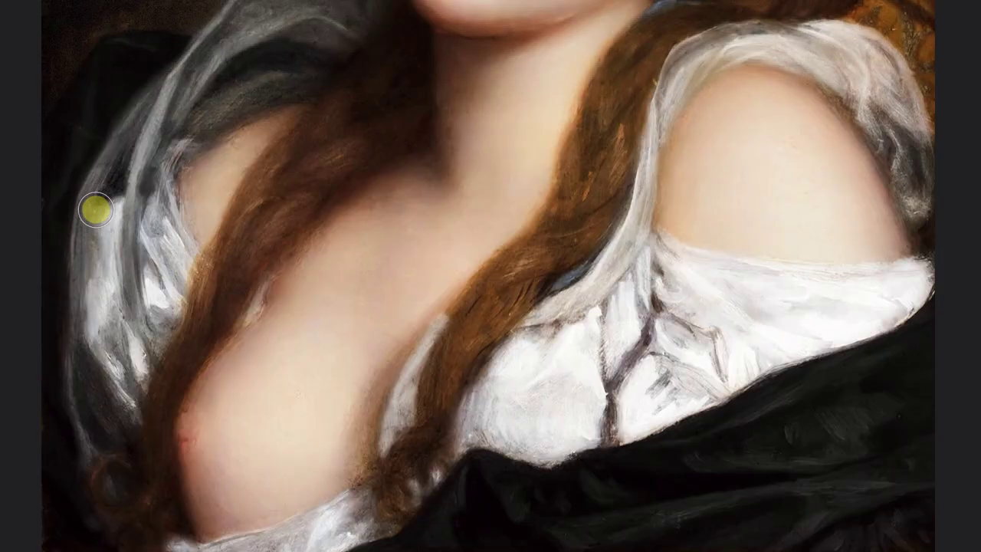
{"action": "scroll", "coordinate": [153, 169], "scroll_direction": "up", "scroll_amount": 1}
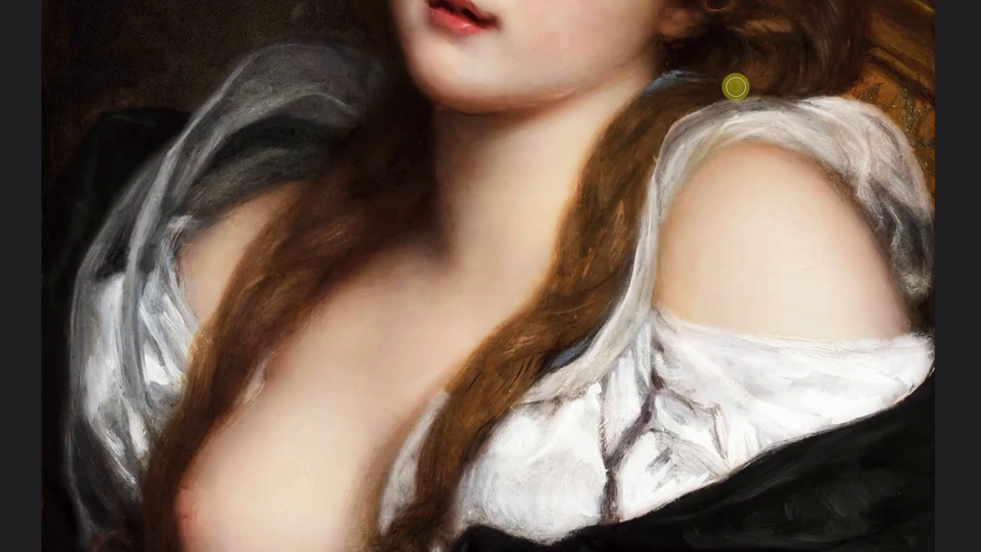
{"action": "left_click", "coordinate": [909, 300]}
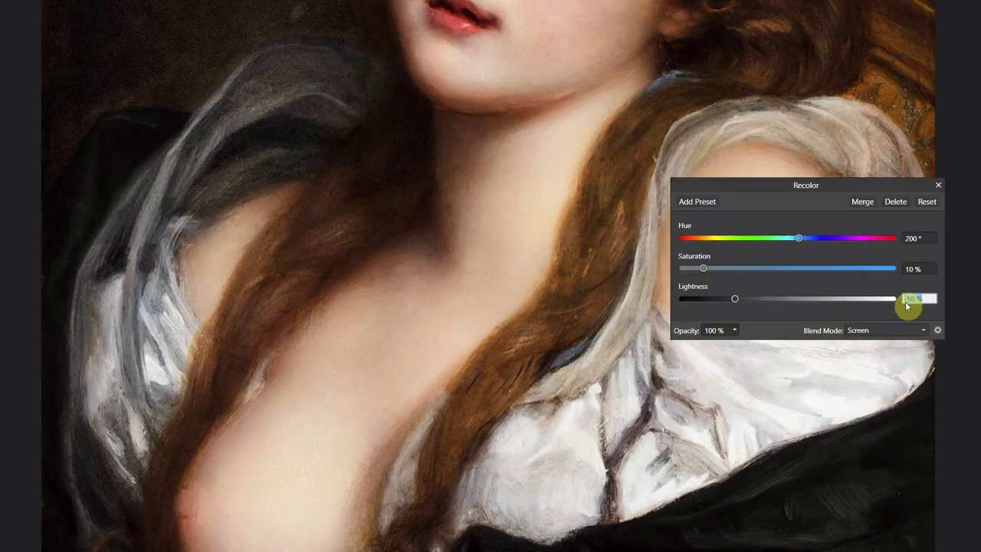
{"action": "left_click", "coordinate": [938, 185]}
Step: Feather a selection of the lower-right fabric and add 10% noise in Soft Light at 75% opacity
{"action": "scroll", "coordinate": [963, 361], "scroll_direction": "down", "scroll_amount": 3}
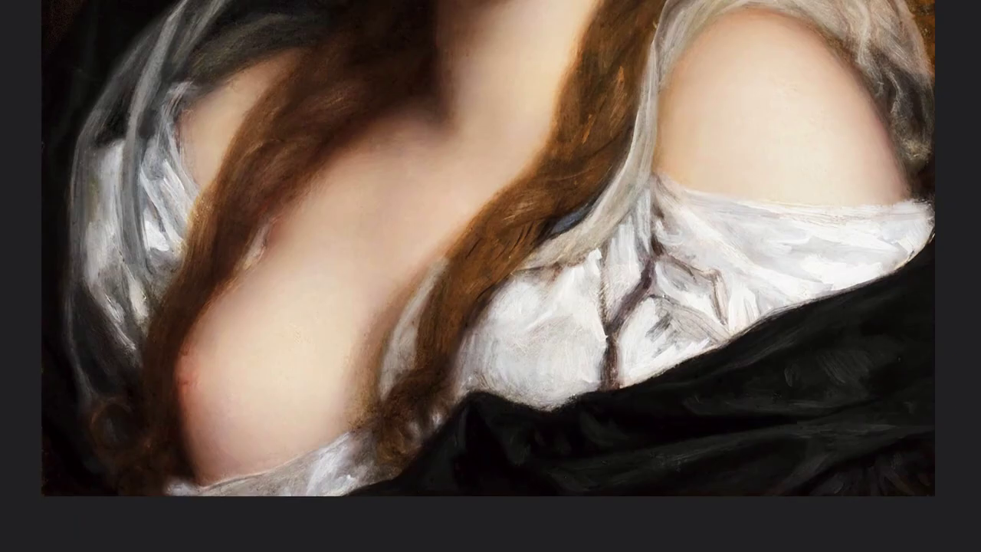
{"action": "left_click_drag", "start_coordinate": [830, 377], "coordinate": [905, 460]}
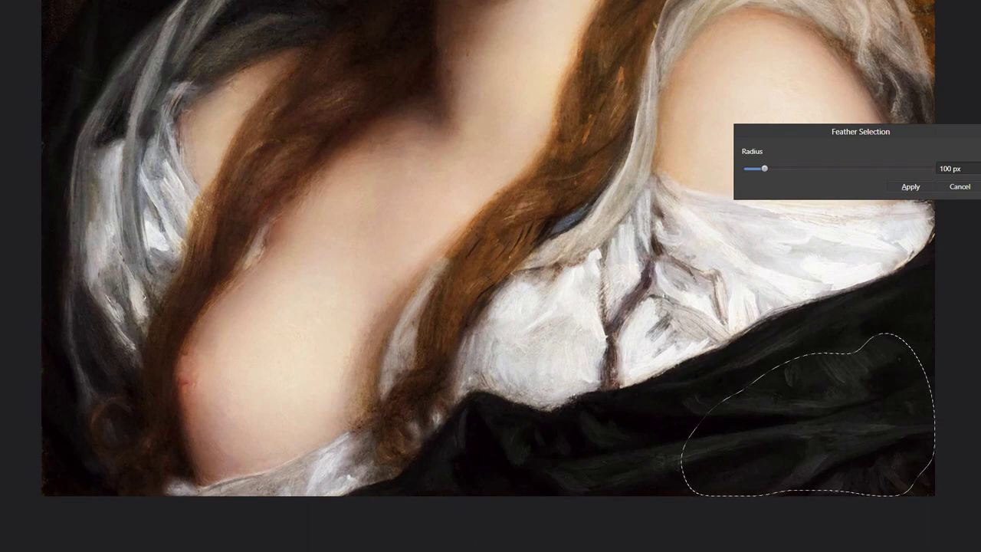
{"action": "left_click", "coordinate": [910, 187]}
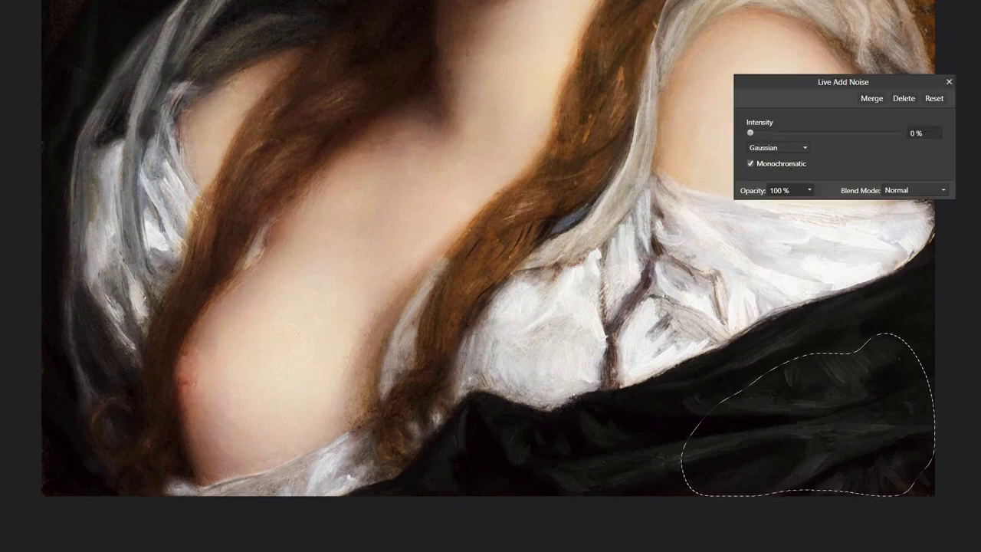
{"action": "left_click", "coordinate": [924, 133]}
{"action": "type", "text": "10"}
{"action": "left_click", "coordinate": [916, 190]}
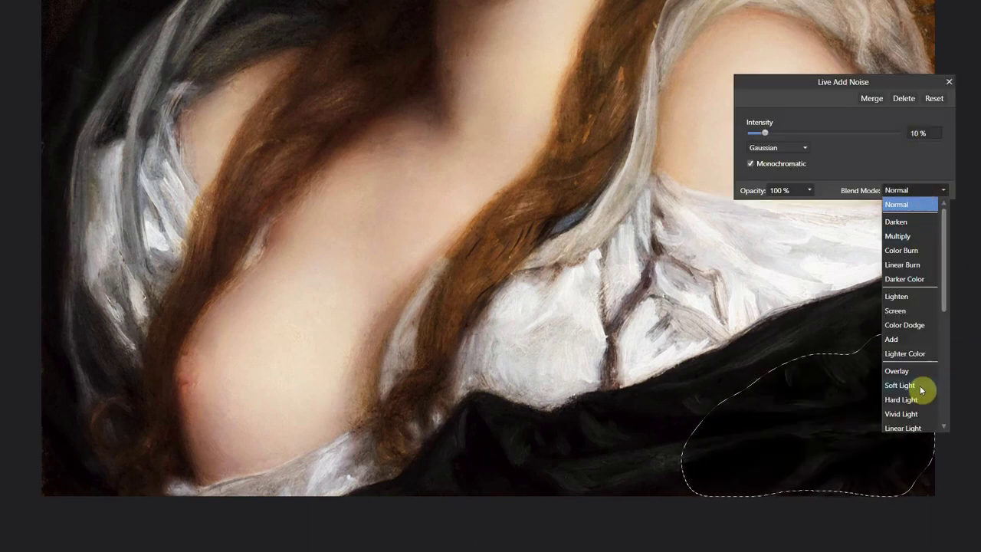
{"action": "left_click", "coordinate": [920, 387]}
{"action": "left_click_drag", "start_coordinate": [808, 190], "coordinate": [796, 192]}
{"action": "left_click", "coordinate": [949, 82]}
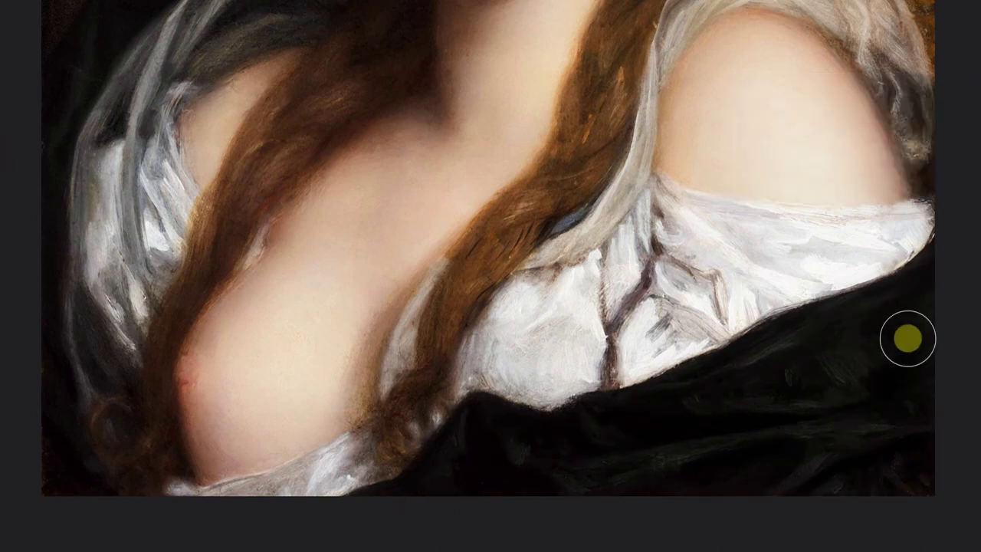
{"action": "scroll", "coordinate": [9, 324], "scroll_direction": "up", "scroll_amount": 3}
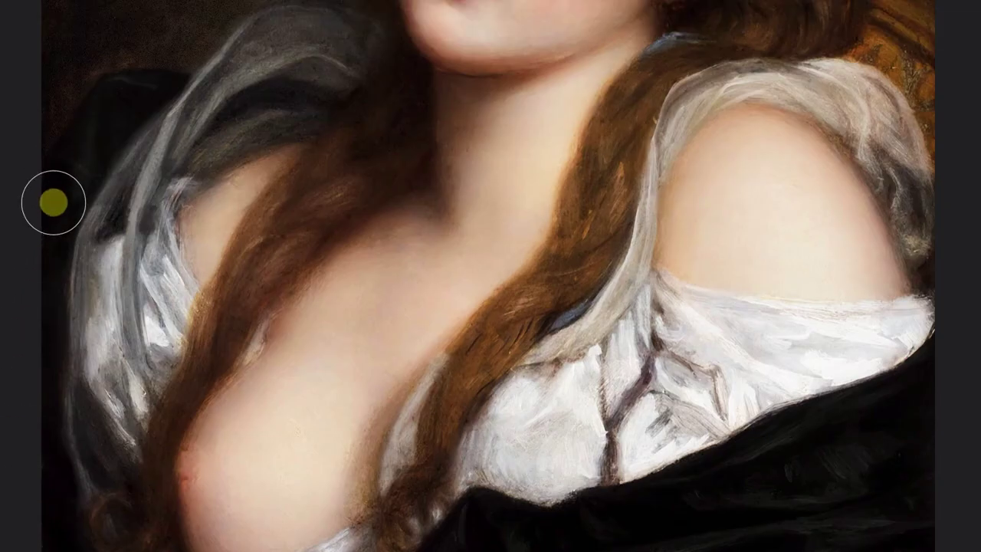
{"action": "scroll", "coordinate": [74, 183], "scroll_direction": "up", "scroll_amount": 2}
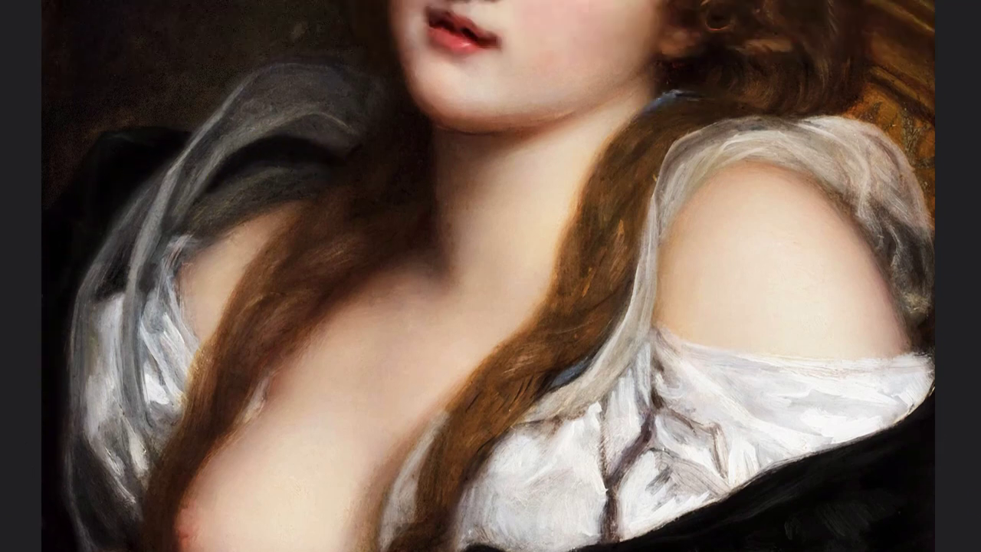
{"action": "scroll", "coordinate": [974, 295], "scroll_direction": "down", "scroll_amount": 3}
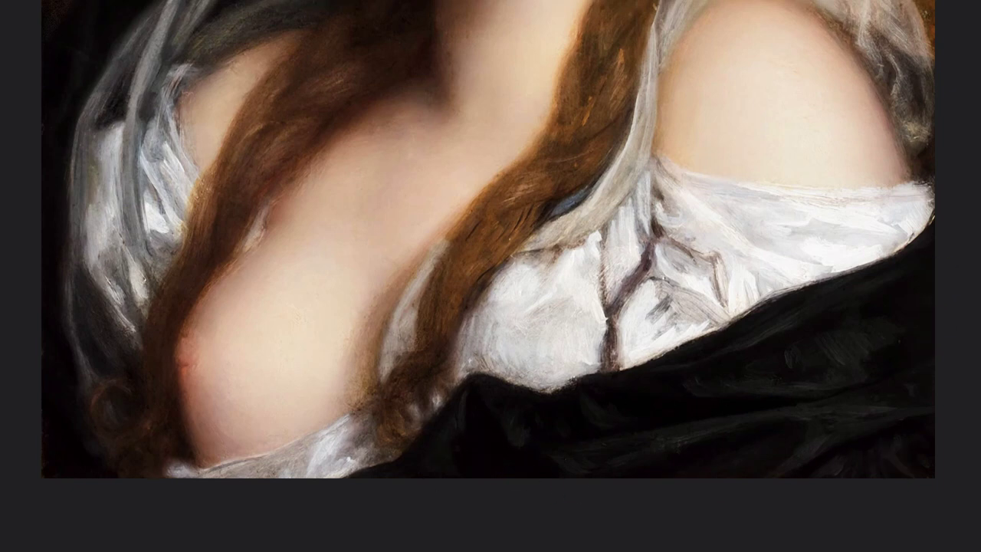
{"action": "scroll", "coordinate": [516, 429], "scroll_direction": "up", "scroll_amount": 5}
{"action": "scroll", "coordinate": [141, 406], "scroll_direction": "up", "scroll_amount": 3}
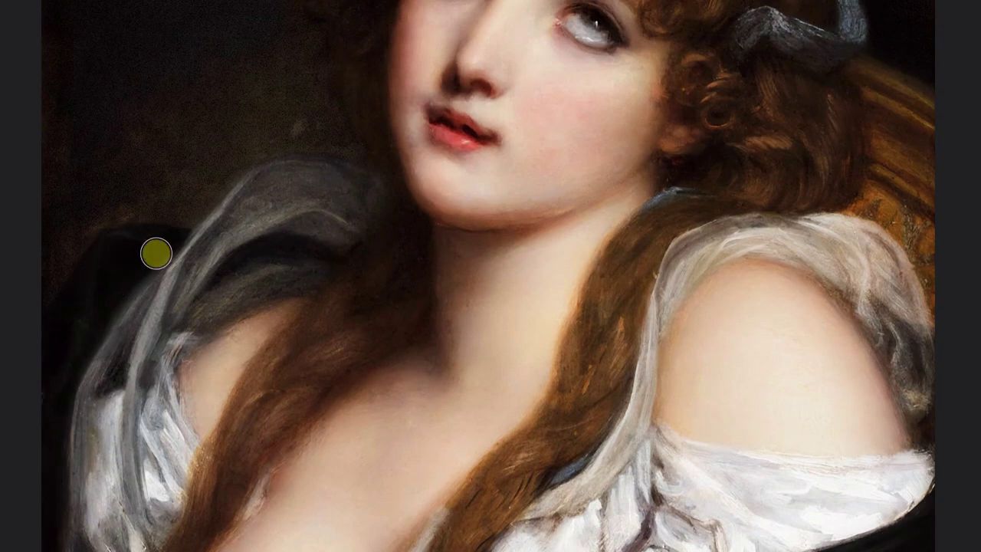
Step: Select the lower figure along the shawl edge
{"action": "left_click_drag", "start_coordinate": [96, 255], "coordinate": [161, 243]}
{"action": "scroll", "coordinate": [825, 225], "scroll_direction": "up", "scroll_amount": 1}
{"action": "scroll", "coordinate": [831, 230], "scroll_direction": "up", "scroll_amount": 4}
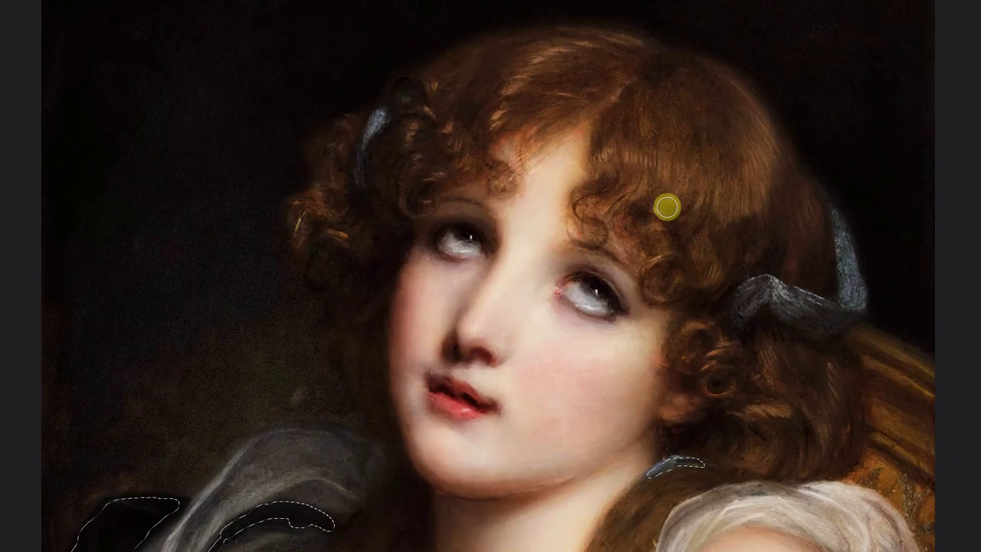
{"action": "scroll", "coordinate": [736, 246], "scroll_direction": "down", "scroll_amount": 10}
Step: Add a Levels adjustment with Green output white 95% and Master white level 85%
{"action": "key", "text": "ctrl+l"}
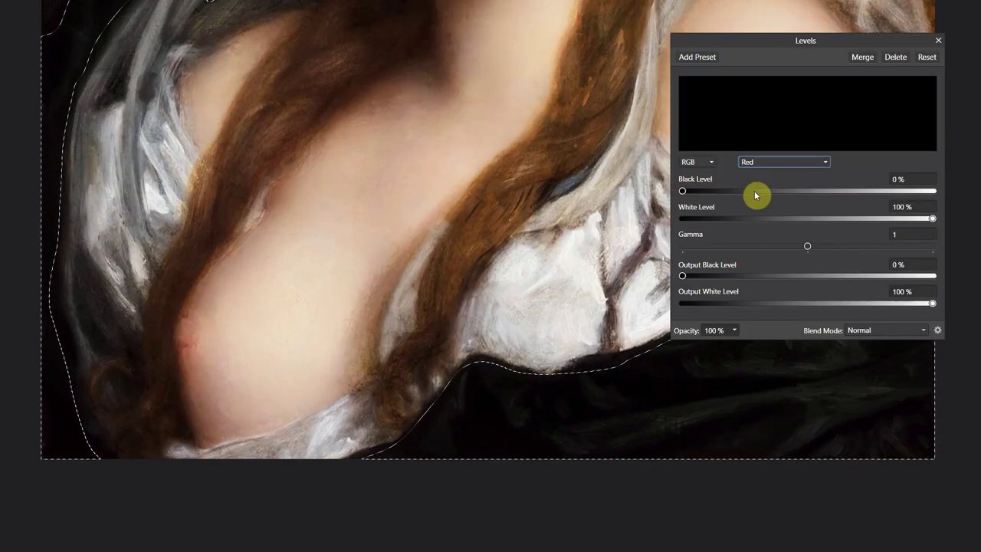
{"action": "key", "text": "Down"}
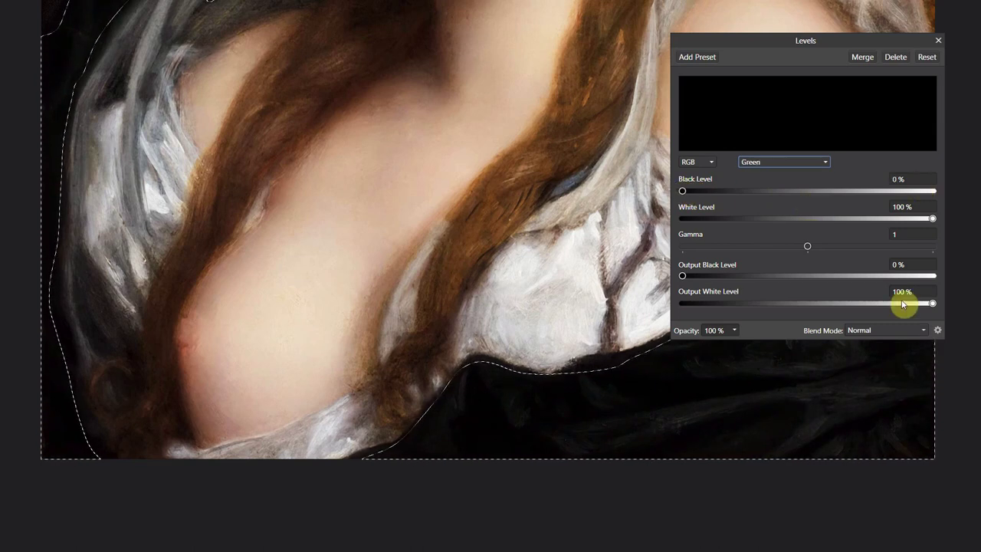
{"action": "left_click_drag", "start_coordinate": [932, 302], "coordinate": [922, 304]}
{"action": "left_click", "coordinate": [783, 161]}
{"action": "left_click", "coordinate": [755, 173]}
{"action": "left_click_drag", "start_coordinate": [932, 218], "coordinate": [894, 218]}
Step: Brush over the grey ribbon in her hair to lighten it
{"action": "scroll", "coordinate": [978, 308], "scroll_direction": "up", "scroll_amount": 5}
{"action": "scroll", "coordinate": [978, 308], "scroll_direction": "up", "scroll_amount": 3}
{"action": "scroll", "coordinate": [978, 308], "scroll_direction": "up", "scroll_amount": 4}
{"action": "scroll", "coordinate": [948, 315], "scroll_direction": "up", "scroll_amount": 2}
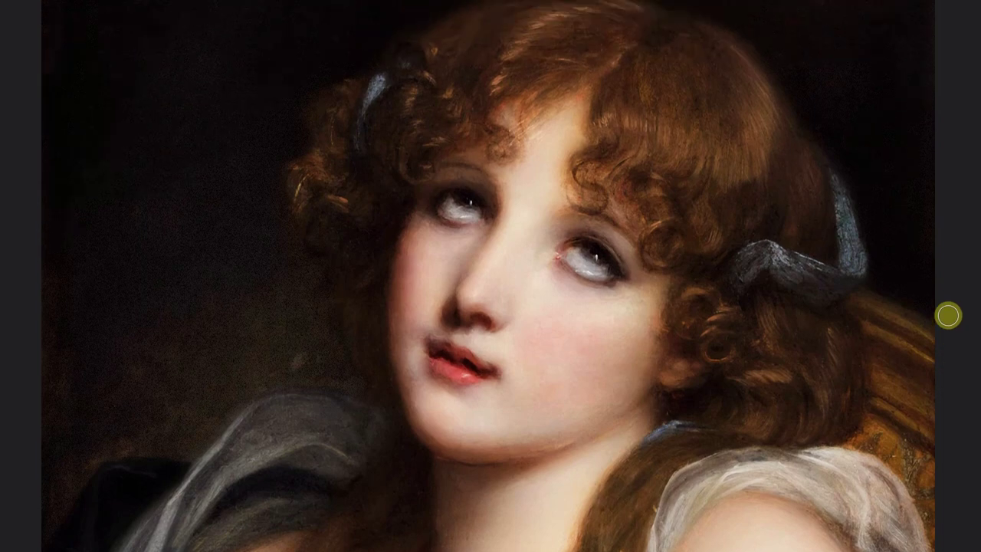
{"action": "scroll", "coordinate": [701, 453], "scroll_direction": "up", "scroll_amount": 3}
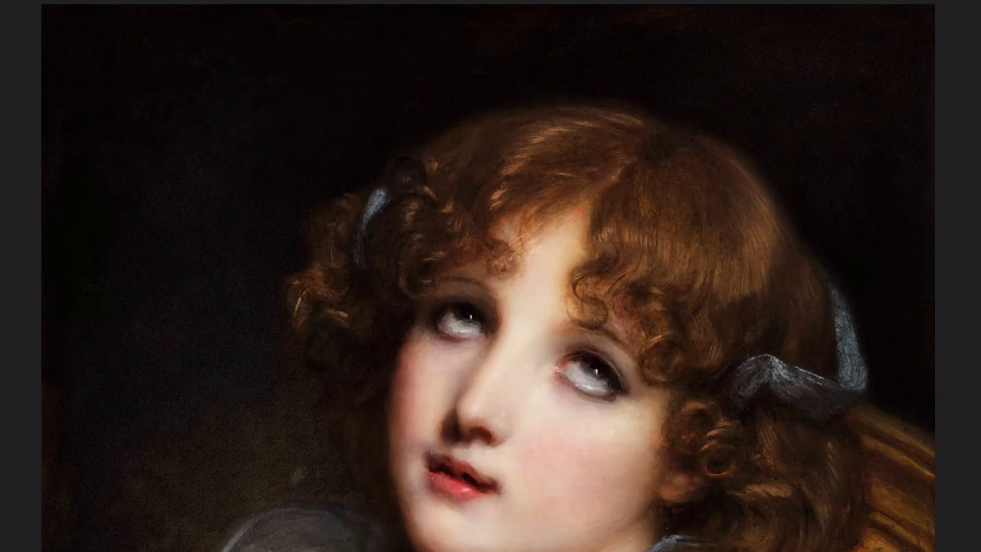
{"action": "left_click_drag", "start_coordinate": [771, 377], "coordinate": [839, 392]}
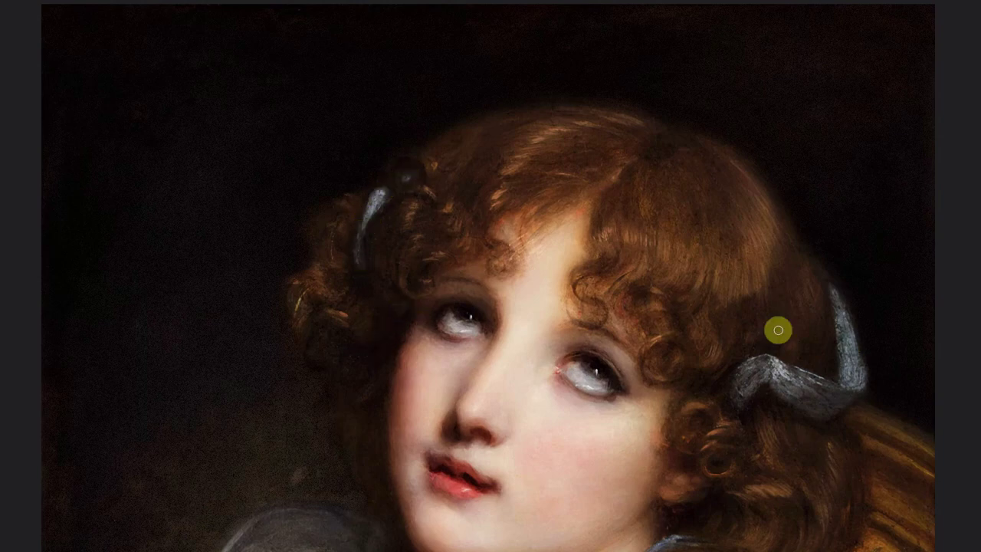
Step: Load a bump-map image for directional Live Lighting with 5 px texture and merge it
{"action": "scroll", "coordinate": [834, 396], "scroll_direction": "down", "scroll_amount": 4}
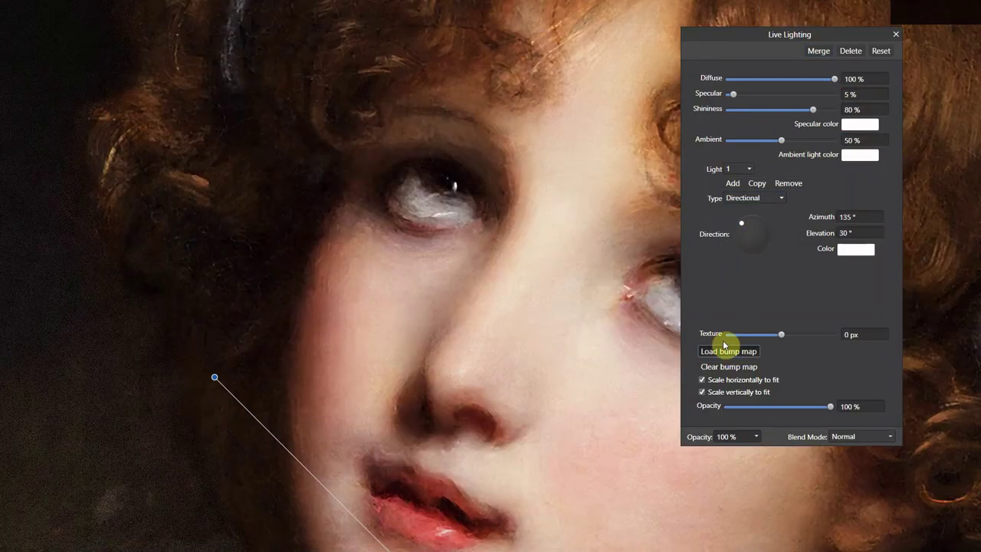
{"action": "left_click", "coordinate": [724, 346]}
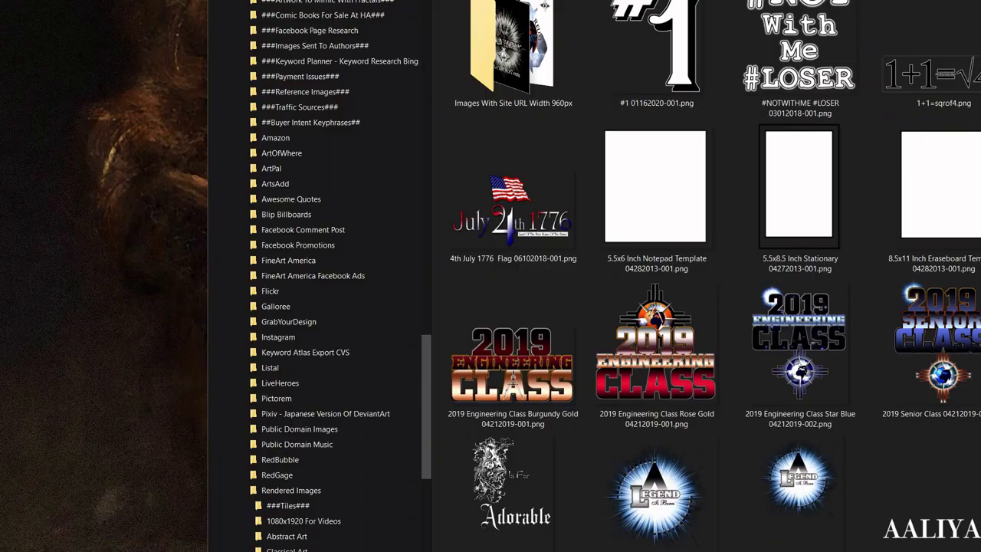
{"action": "scroll", "coordinate": [183, 215], "scroll_direction": "up", "scroll_amount": 10}
{"action": "double_click", "coordinate": [844, 351]}
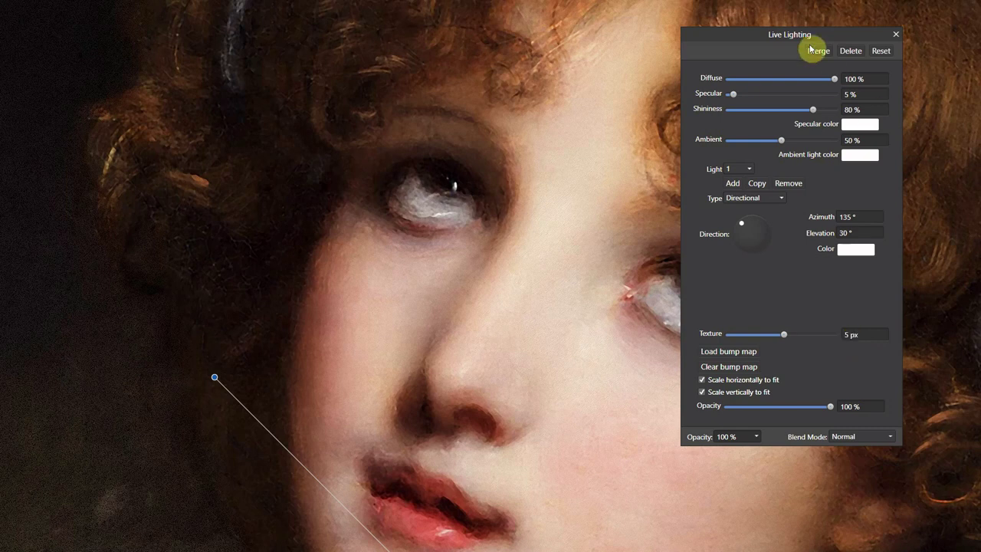
{"action": "left_click_drag", "start_coordinate": [809, 48], "coordinate": [864, 86]}
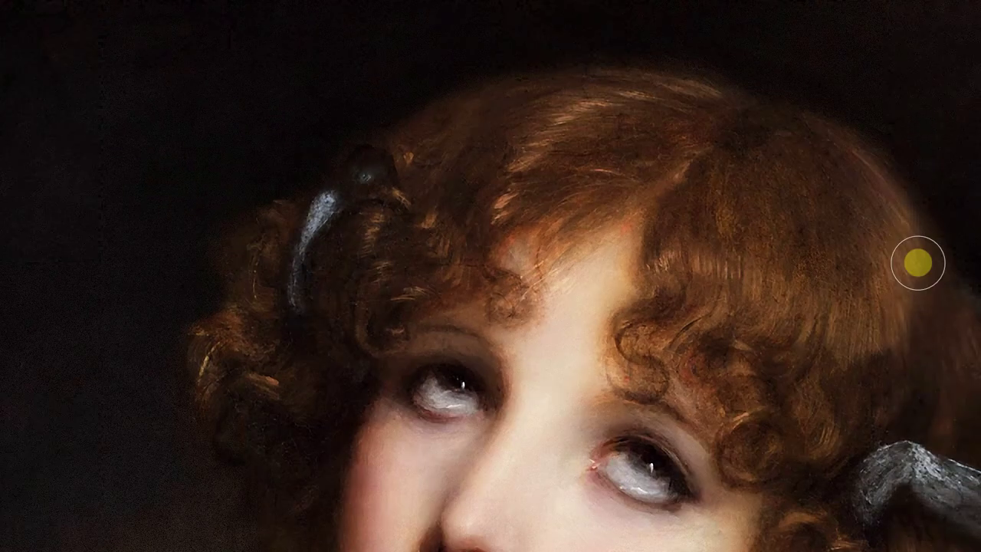
Step: Save, select the uneven hair patch, and set the blend mode of live noise on it
{"action": "key", "text": "ctrl+s"}
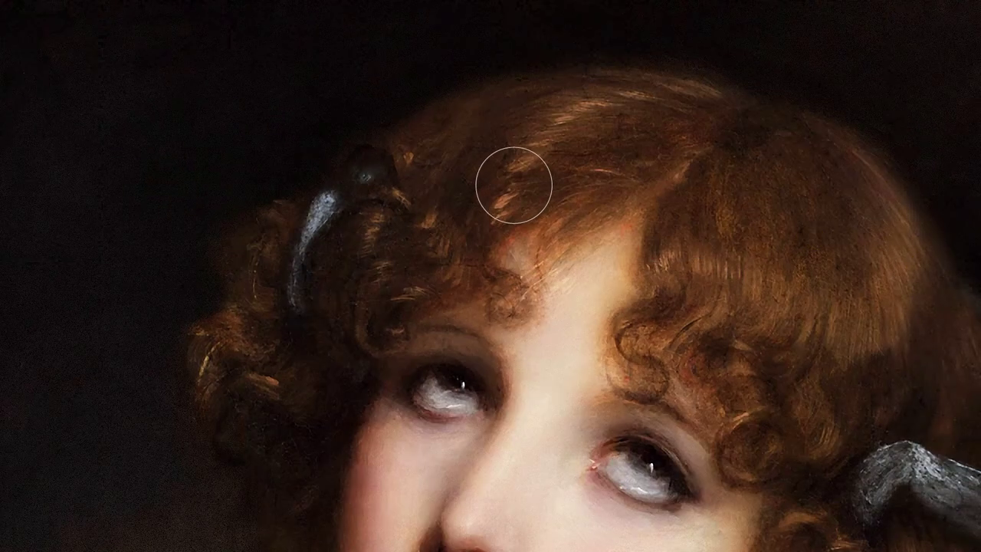
{"action": "mouse_move", "coordinate": [514, 185]}
{"action": "left_mouse_down"}
{"action": "mouse_move", "coordinate": [438, 259]}
{"action": "mouse_move", "coordinate": [705, 329]}
{"action": "mouse_move", "coordinate": [668, 179]}
{"action": "left_mouse_up"}
{"action": "left_click", "coordinate": [910, 147]}
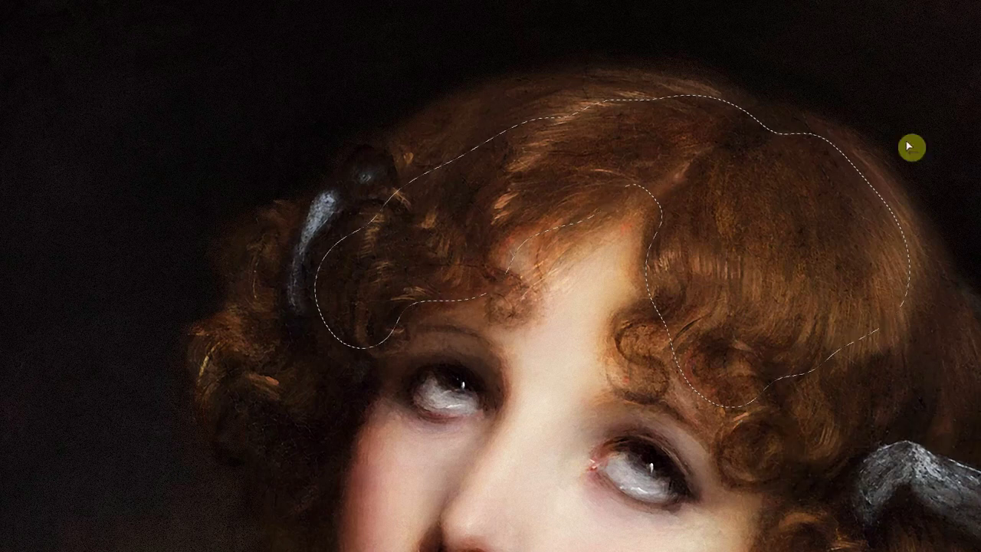
{"action": "left_click_drag", "start_coordinate": [898, 447], "coordinate": [884, 227]}
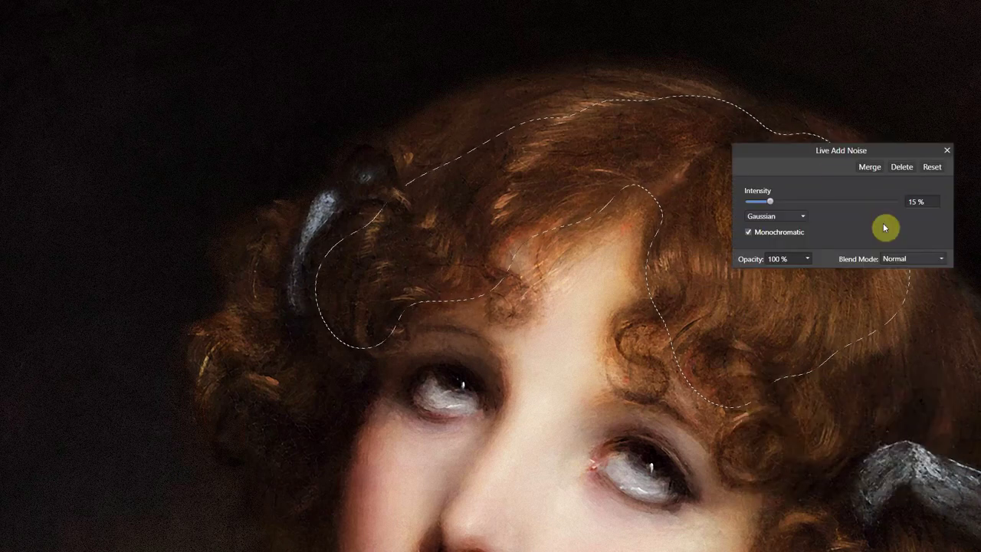
{"action": "left_click", "coordinate": [912, 258]}
{"action": "left_click", "coordinate": [909, 376]}
Step: Deselect and paint soft brush strokes over the hair to deepen it to reddish brown
{"action": "key", "text": "b"}
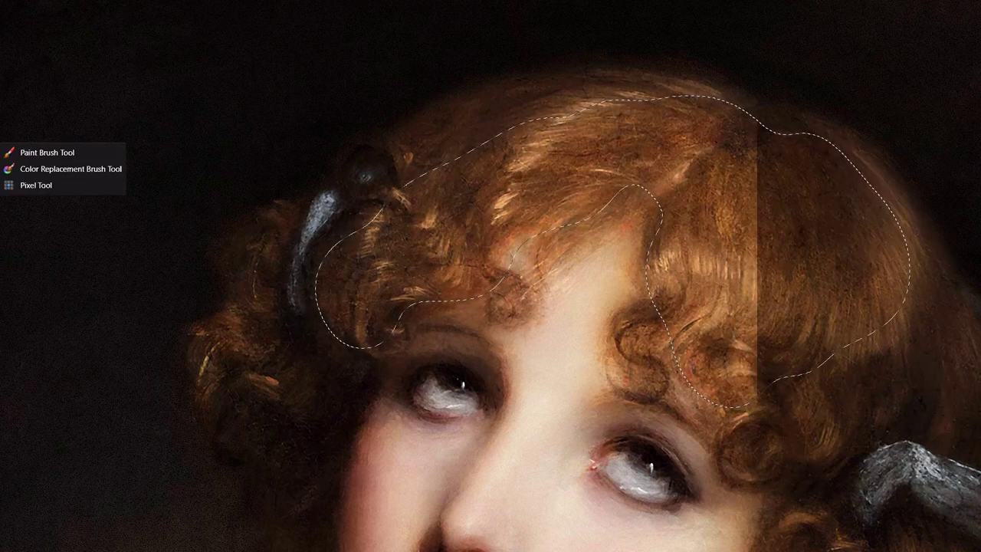
{"action": "key", "text": "ctrl+d"}
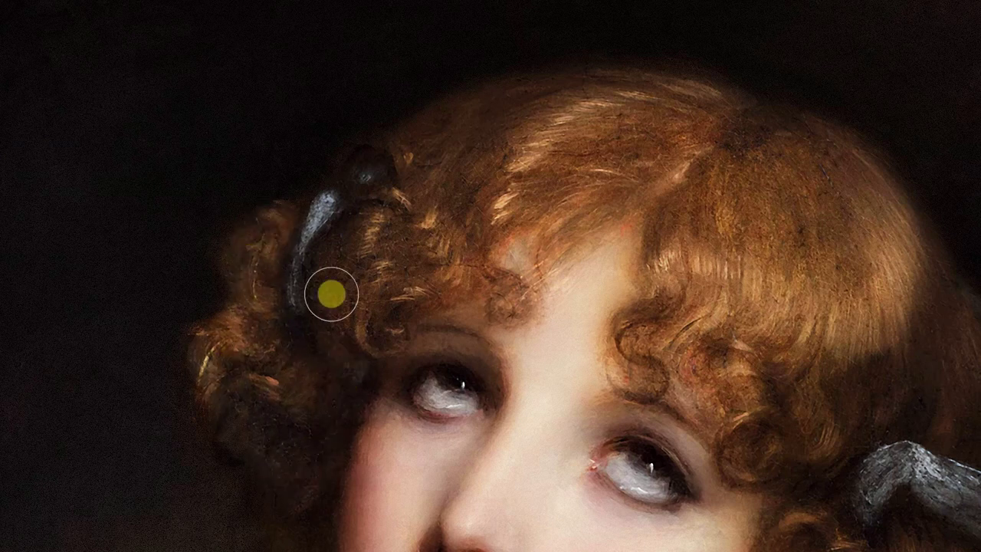
{"action": "mouse_move", "coordinate": [331, 293]}
{"action": "left_mouse_down"}
{"action": "mouse_move", "coordinate": [666, 102]}
{"action": "mouse_move", "coordinate": [825, 457]}
{"action": "mouse_move", "coordinate": [636, 208]}
{"action": "mouse_move", "coordinate": [319, 423]}
{"action": "left_mouse_up"}
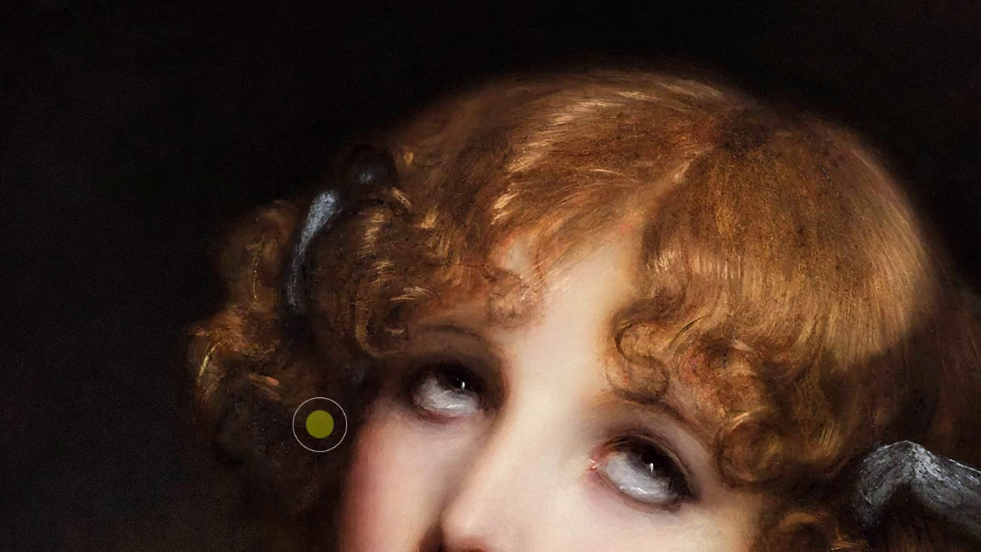
{"action": "scroll", "coordinate": [306, 360], "scroll_direction": "down", "scroll_amount": 3}
{"action": "scroll", "coordinate": [314, 245], "scroll_direction": "down", "scroll_amount": 3}
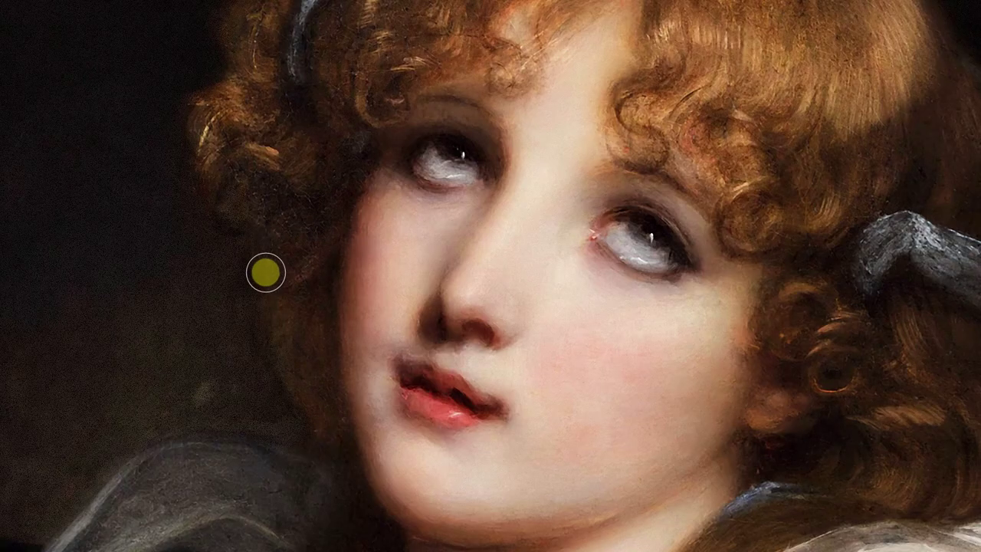
{"action": "scroll", "coordinate": [843, 341], "scroll_direction": "down", "scroll_amount": 3}
{"action": "scroll", "coordinate": [342, 130], "scroll_direction": "down", "scroll_amount": 5}
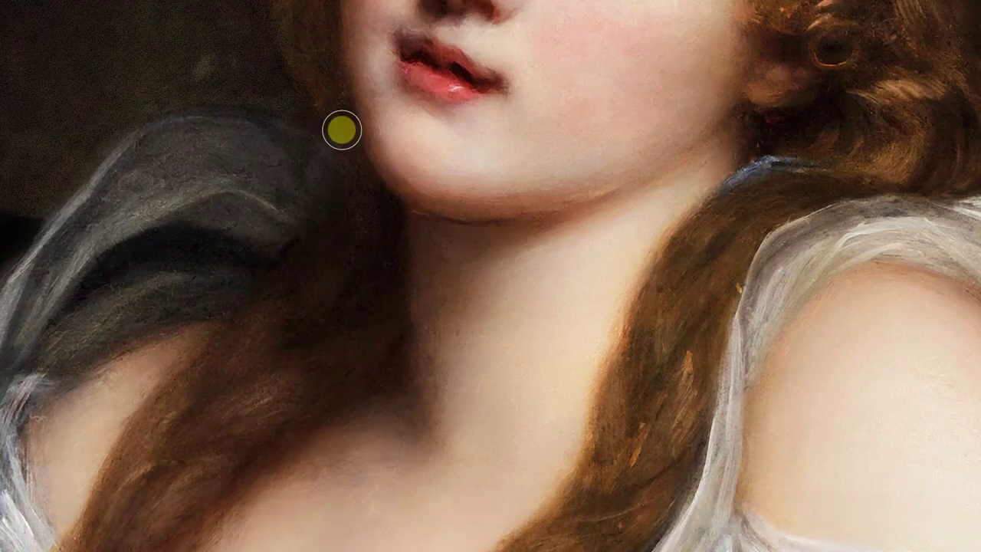
{"action": "scroll", "coordinate": [243, 308], "scroll_direction": "down", "scroll_amount": 5}
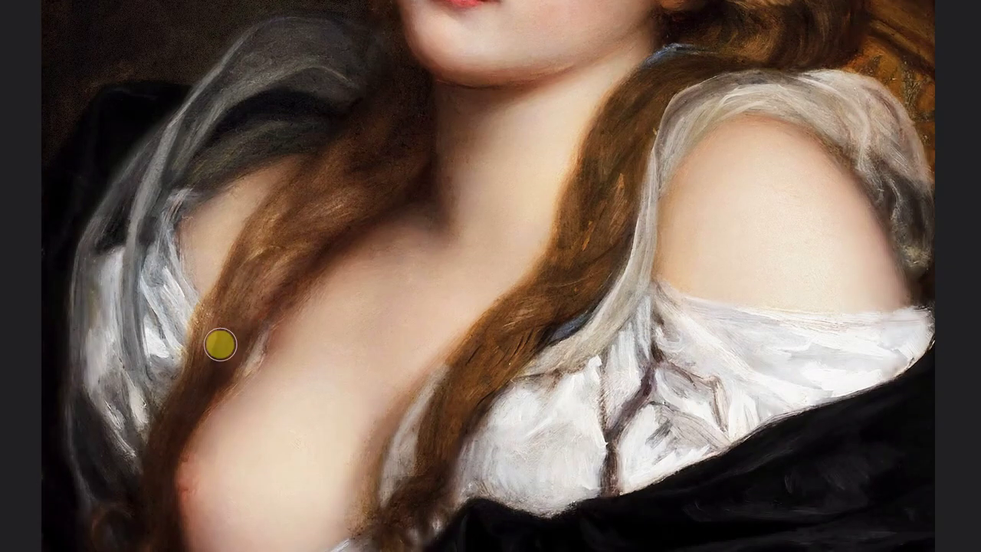
{"action": "scroll", "coordinate": [220, 345], "scroll_direction": "down", "scroll_amount": 3}
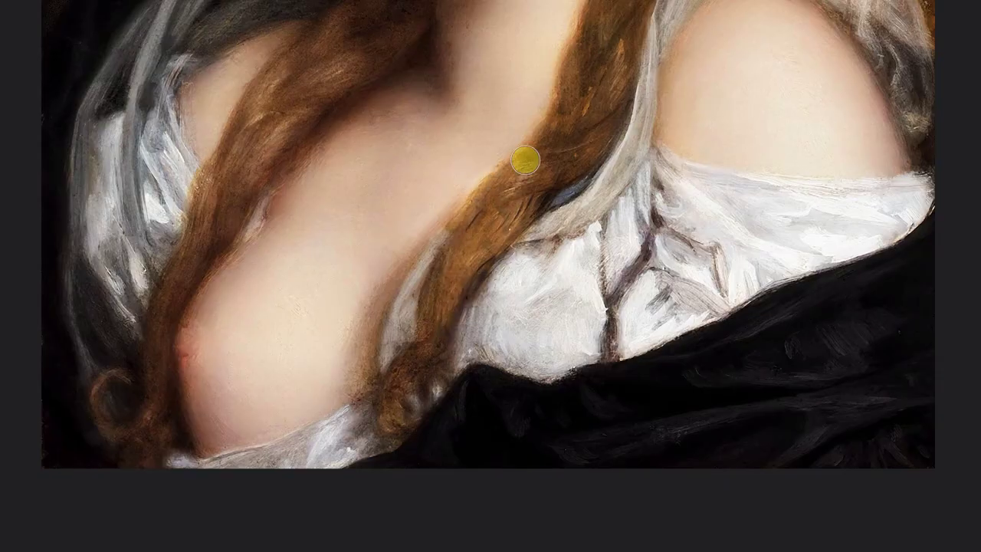
{"action": "scroll", "coordinate": [536, 176], "scroll_direction": "up", "scroll_amount": 3}
{"action": "scroll", "coordinate": [580, 230], "scroll_direction": "up", "scroll_amount": 2}
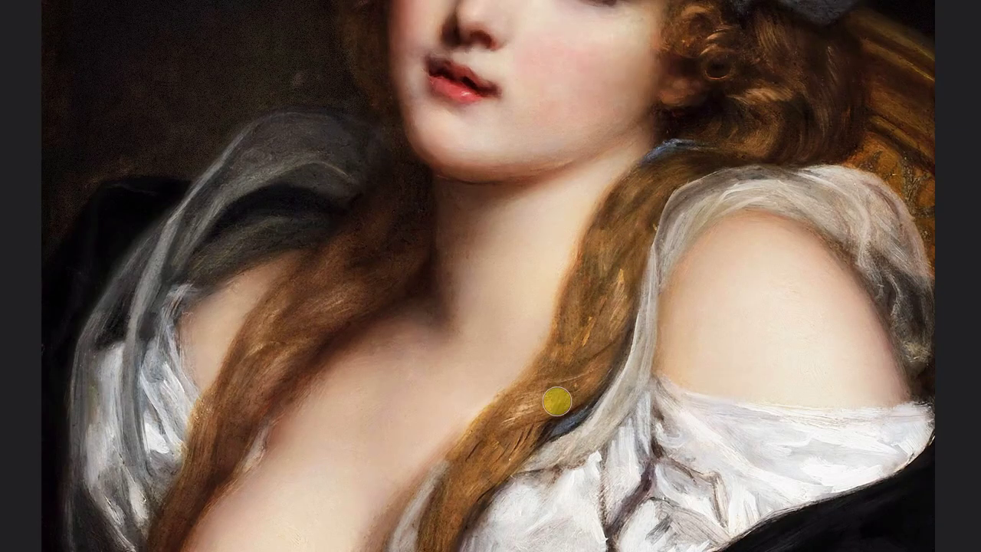
{"action": "scroll", "coordinate": [765, 90], "scroll_direction": "up", "scroll_amount": 1}
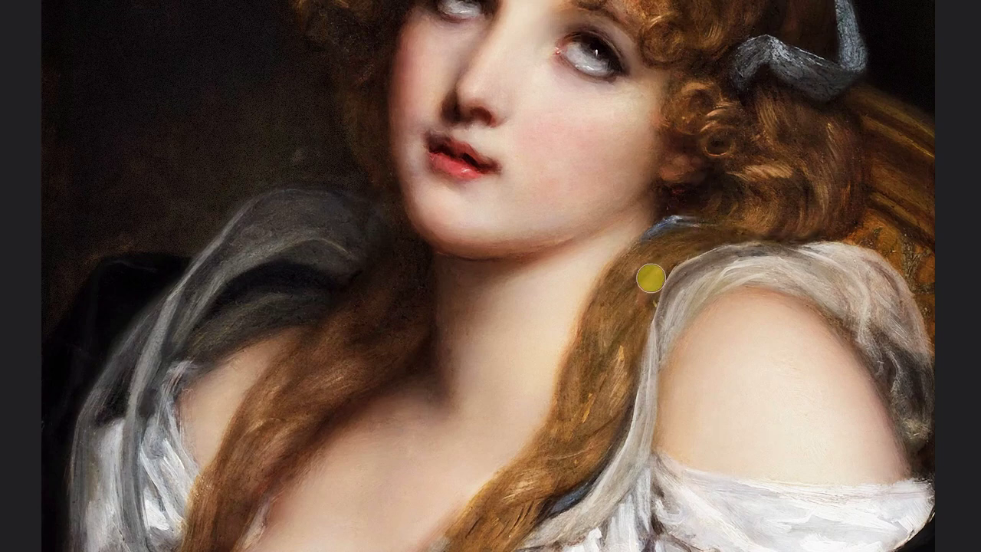
{"action": "scroll", "coordinate": [820, 154], "scroll_direction": "up", "scroll_amount": 3}
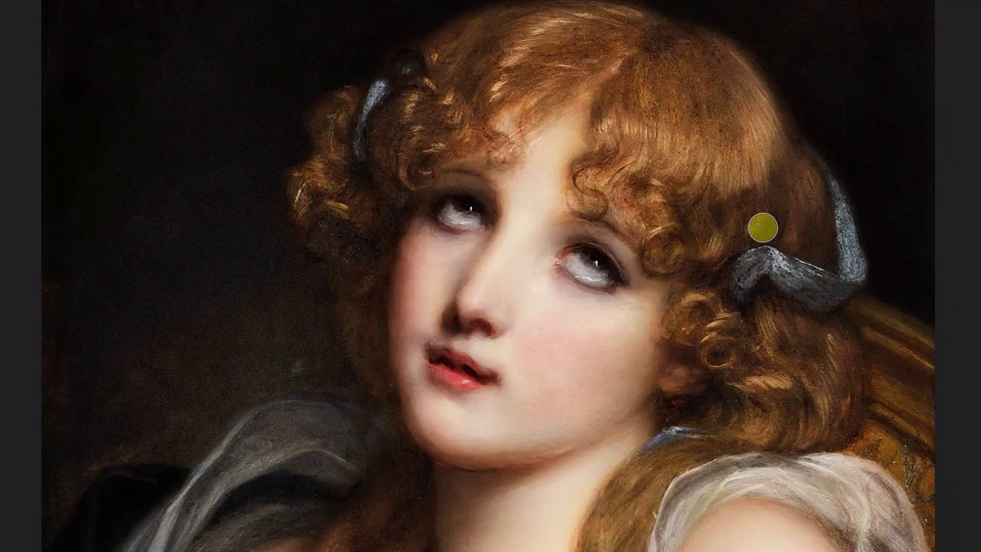
{"action": "scroll", "coordinate": [720, 230], "scroll_direction": "up", "scroll_amount": 1}
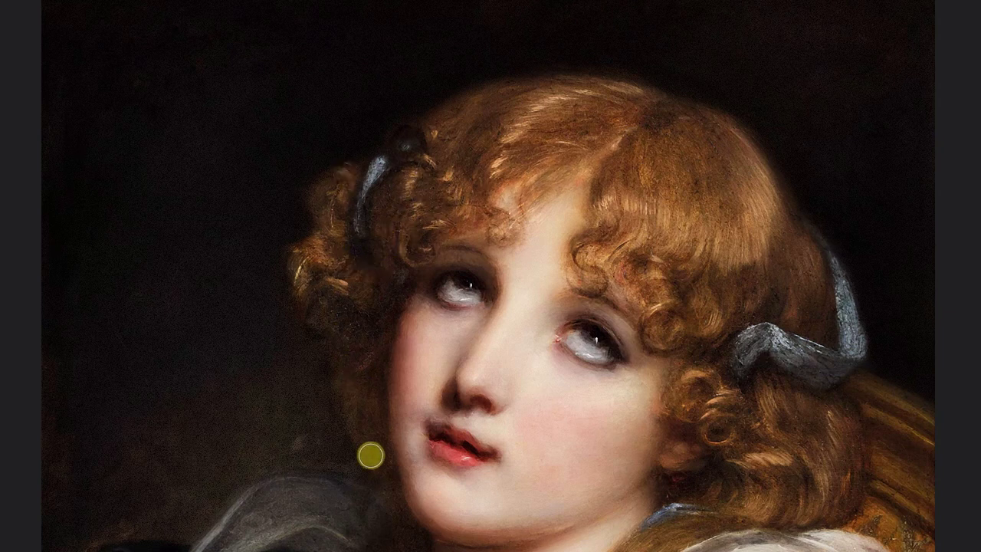
Step: Inspect the painting zoomed out, then on the lips and left braid, then fit to screen
{"action": "left_click", "coordinate": [698, 126]}
{"action": "left_click", "coordinate": [475, 414]}
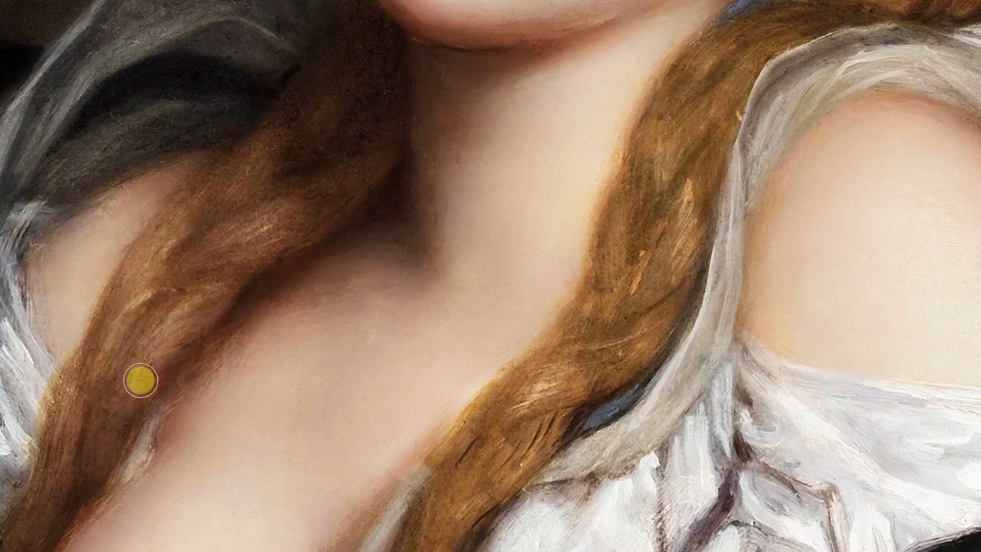
{"action": "left_click", "coordinate": [138, 379]}
{"action": "scroll", "coordinate": [429, 307], "scroll_direction": "down", "scroll_amount": 3}
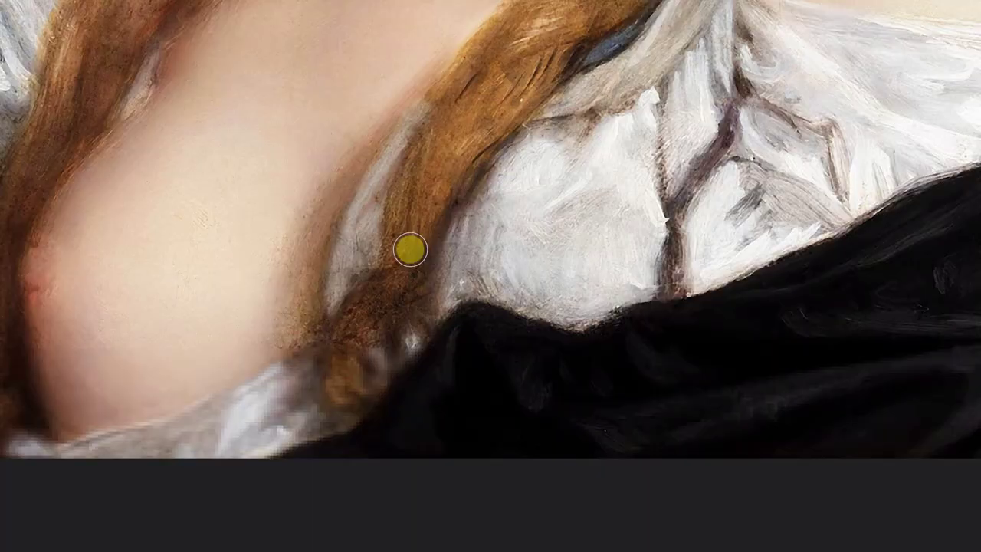
{"action": "scroll", "coordinate": [357, 311], "scroll_direction": "left", "scroll_amount": 3}
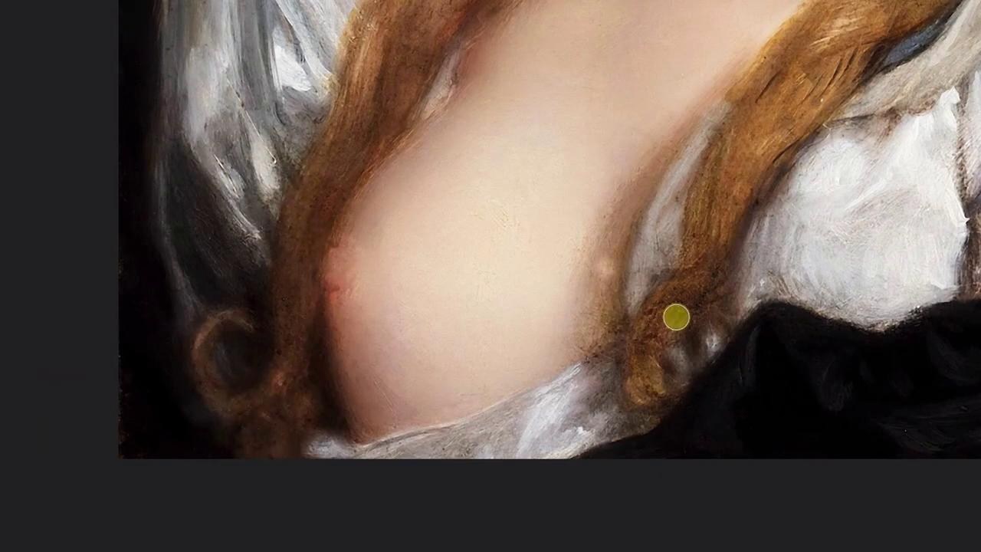
{"action": "left_click", "coordinate": [677, 316]}
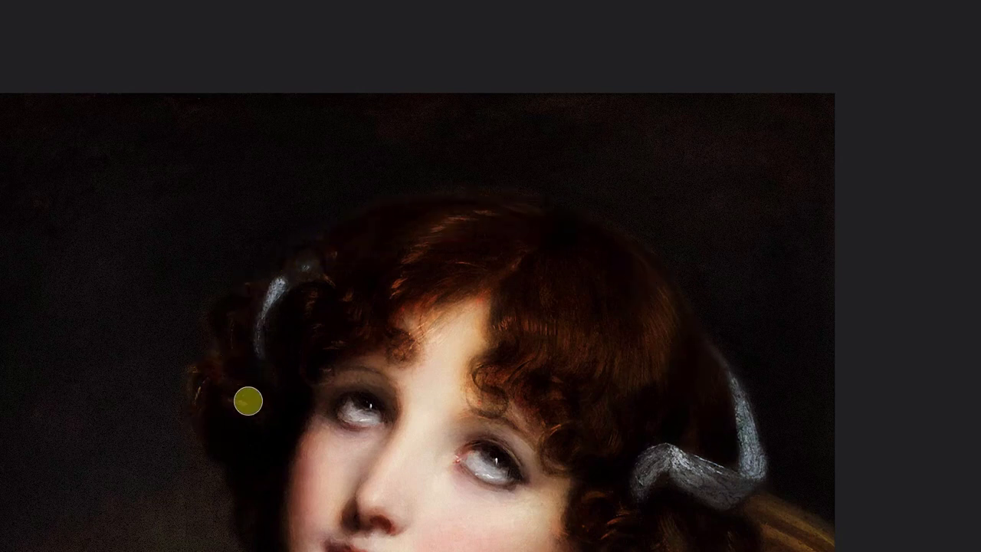
Step: Select the hair and face and add a Curves adjustment lifting the midpoint
{"action": "scroll", "coordinate": [247, 400], "scroll_direction": "down", "scroll_amount": 5}
{"action": "scroll", "coordinate": [412, 468], "scroll_direction": "down", "scroll_amount": 1}
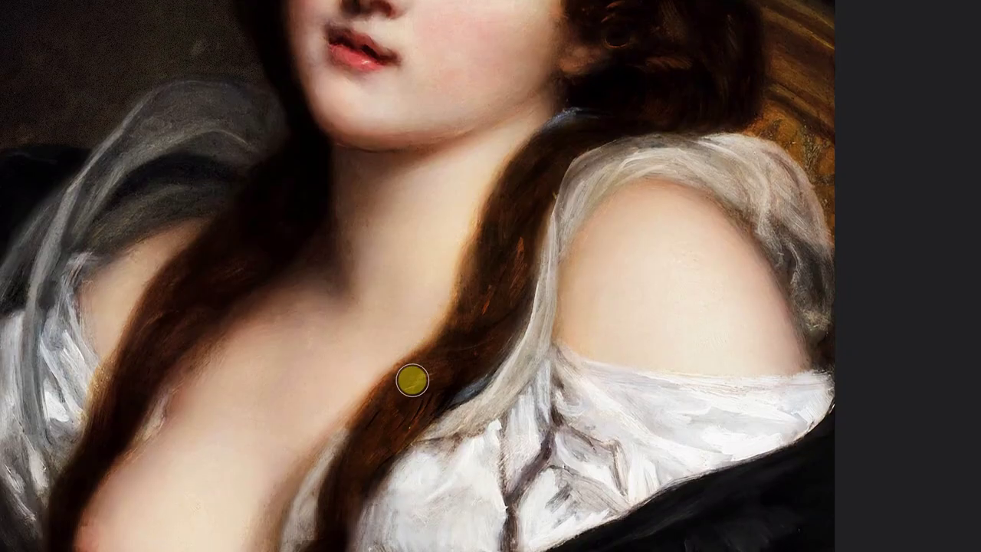
{"action": "scroll", "coordinate": [383, 337], "scroll_direction": "down", "scroll_amount": 2}
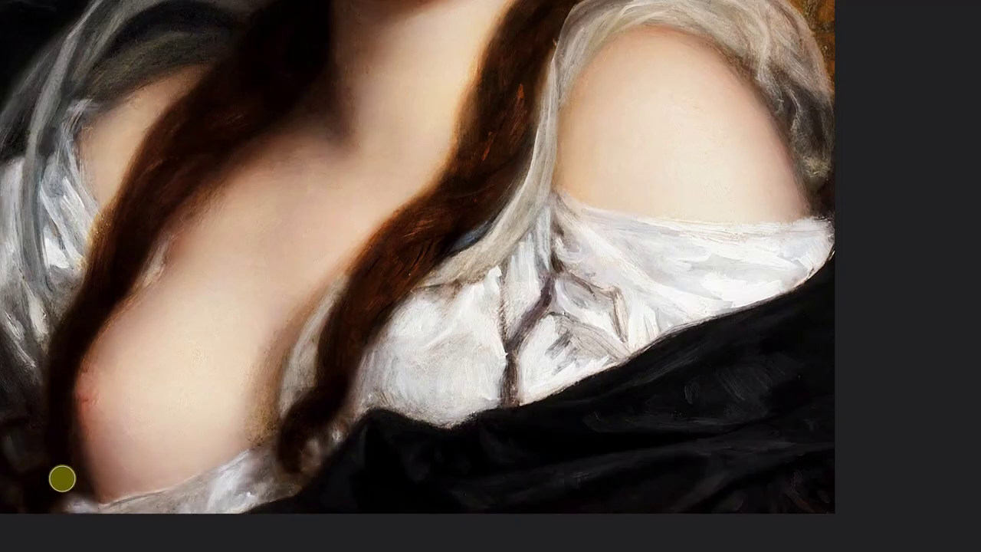
{"action": "scroll", "coordinate": [265, 488], "scroll_direction": "down", "scroll_amount": 1}
{"action": "scroll", "coordinate": [265, 488], "scroll_direction": "left", "scroll_amount": 2}
{"action": "scroll", "coordinate": [782, 201], "scroll_direction": "up", "scroll_amount": 7}
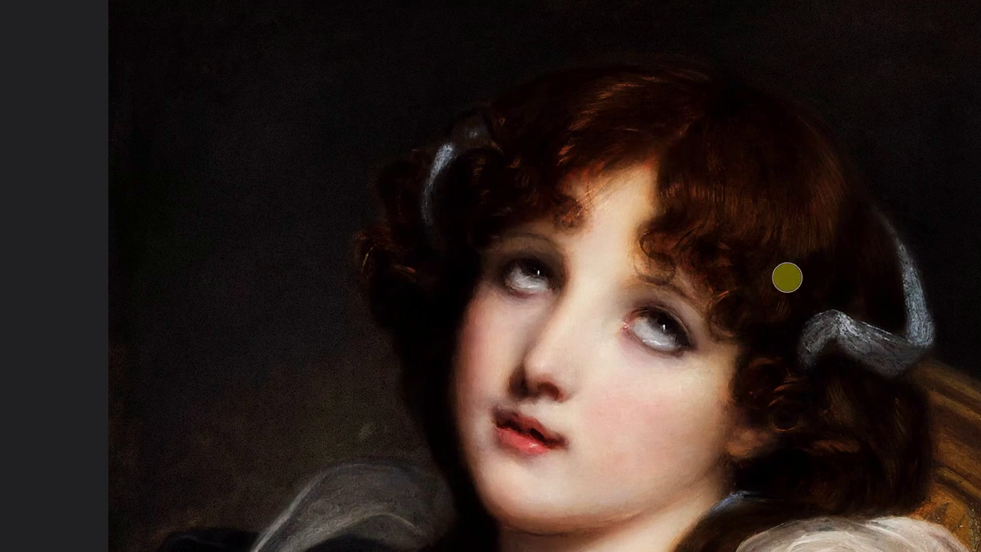
{"action": "scroll", "coordinate": [891, 407], "scroll_direction": "down", "scroll_amount": 1}
{"action": "scroll", "coordinate": [380, 244], "scroll_direction": "up", "scroll_amount": 1}
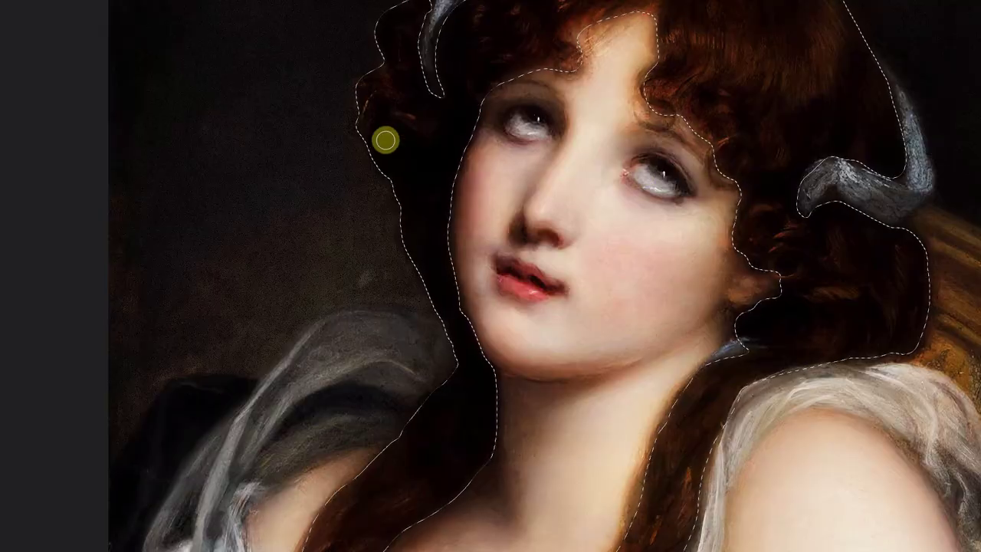
{"action": "left_click", "coordinate": [330, 4]}
{"action": "left_click", "coordinate": [75, 109]}
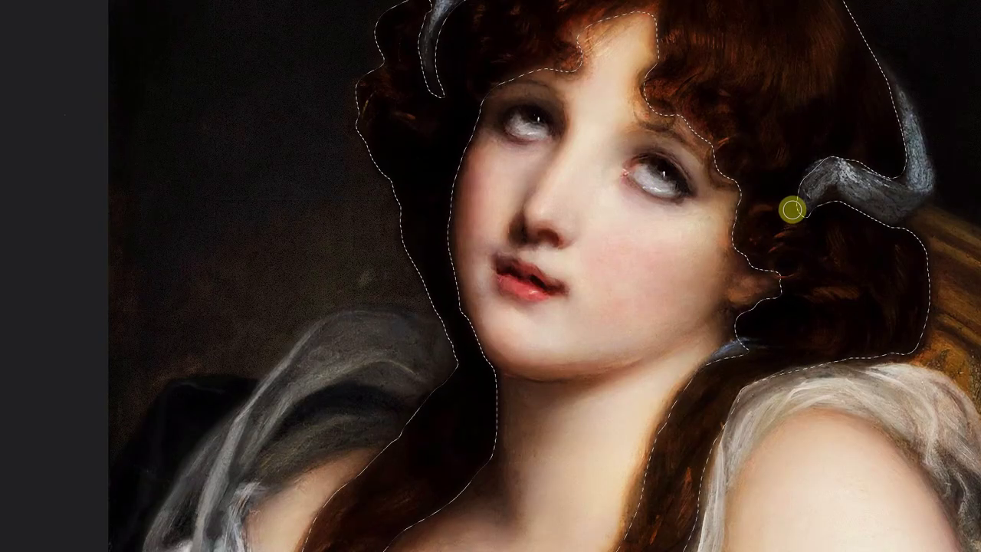
{"action": "key", "text": "ctrl+m"}
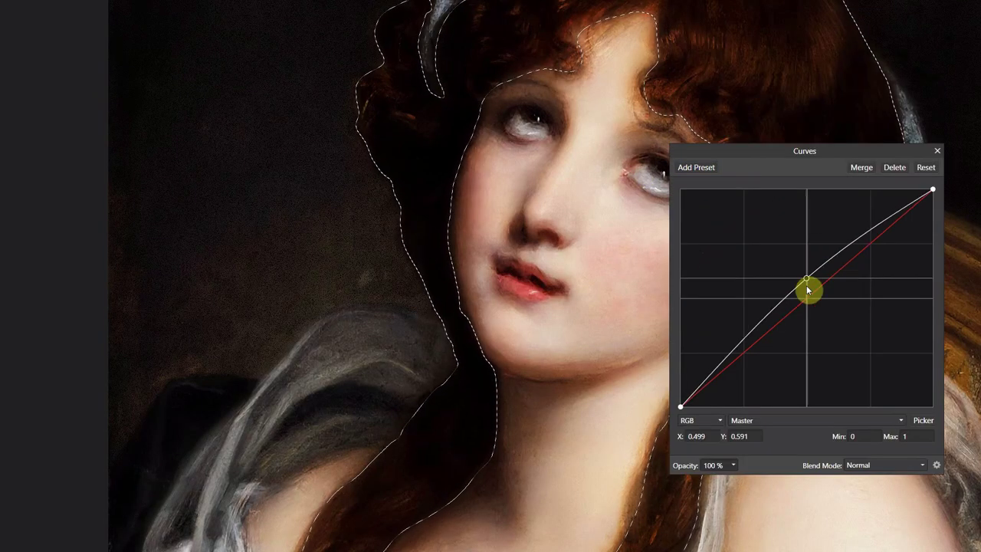
{"action": "left_click_drag", "start_coordinate": [808, 287], "coordinate": [808, 256]}
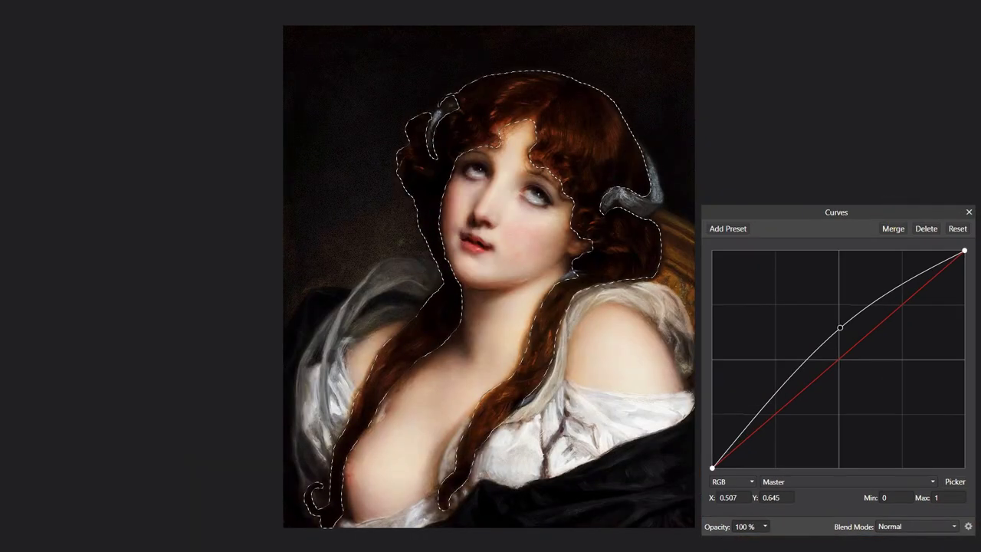
Step: Add Selective Color on Reds with Cyan -27%, Magenta -25% and Black -25%
{"action": "left_click", "coordinate": [893, 228]}
{"action": "left_click_drag", "start_coordinate": [818, 439], "coordinate": [783, 439]}
{"action": "left_click_drag", "start_coordinate": [818, 409], "coordinate": [775, 410]}
{"action": "mouse_move", "coordinate": [817, 500]}
{"action": "left_mouse_down"}
{"action": "mouse_move", "coordinate": [777, 499]}
{"action": "mouse_move", "coordinate": [791, 499]}
{"action": "left_mouse_up"}
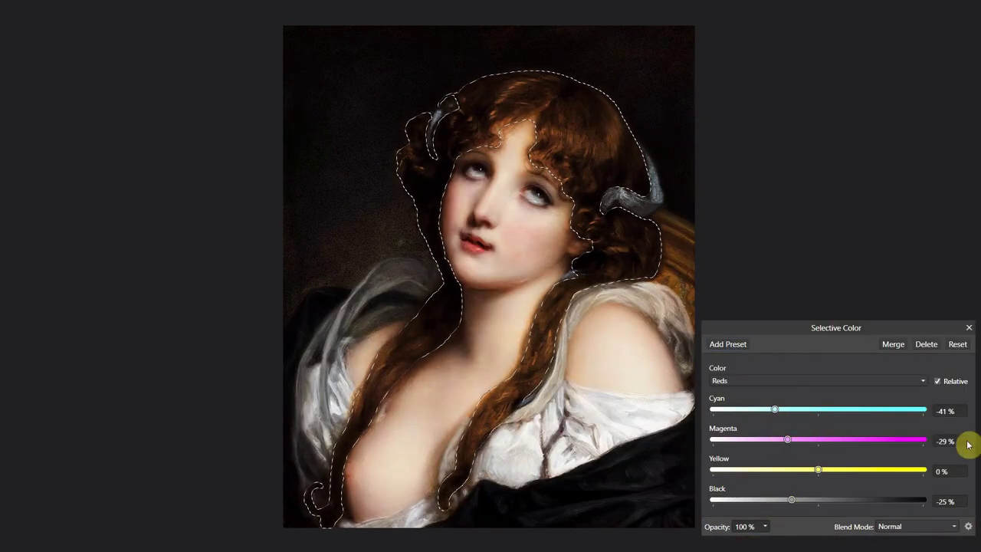
{"action": "left_click_drag", "start_coordinate": [774, 409], "coordinate": [787, 409]}
{"action": "mouse_move", "coordinate": [787, 439]}
{"action": "left_mouse_down"}
{"action": "mouse_move", "coordinate": [888, 411]}
{"action": "mouse_move", "coordinate": [758, 411]}
{"action": "left_mouse_up"}
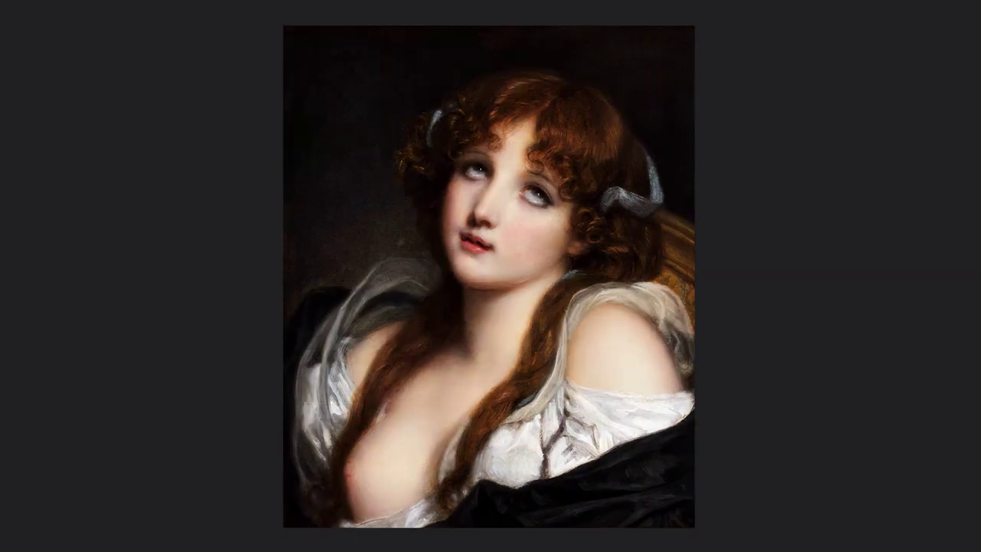
Step: Raise the curve midpoint slightly to brighten the image
{"action": "left_click_drag", "start_coordinate": [838, 319], "coordinate": [839, 309]}
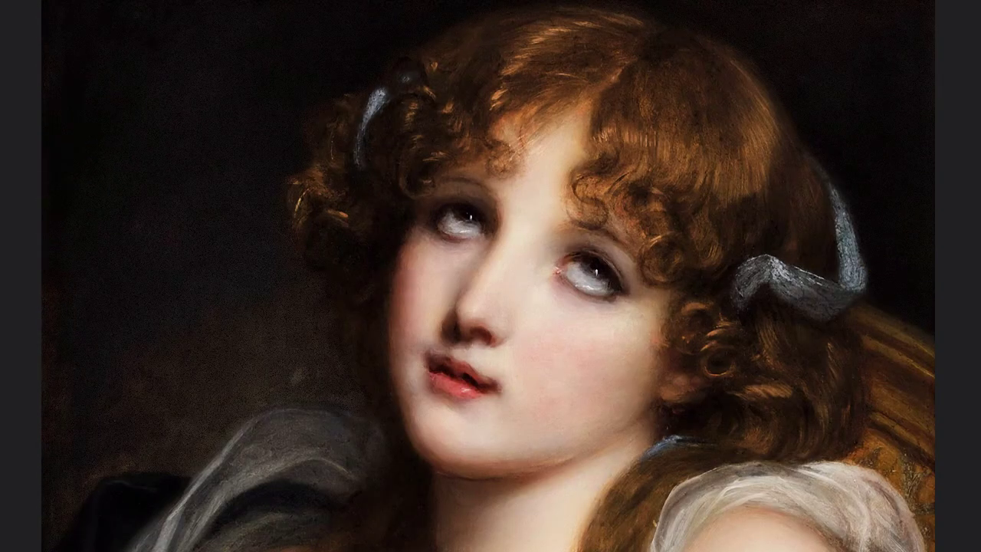
{"action": "scroll", "coordinate": [796, 255], "scroll_direction": "down", "scroll_amount": 10}
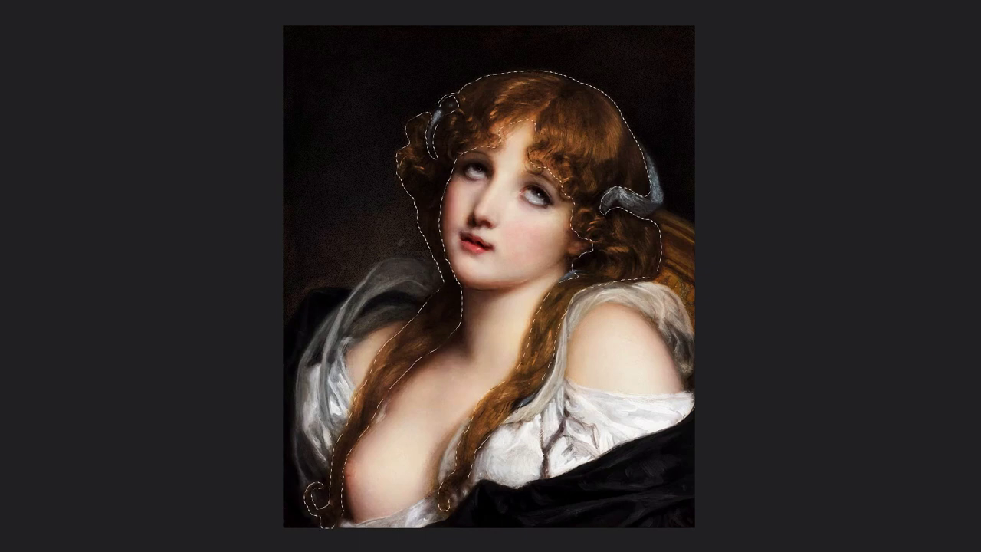
Step: Confirm the new Green channel gamma for the hair and close the Levels adjustment
{"action": "key", "text": "Return"}
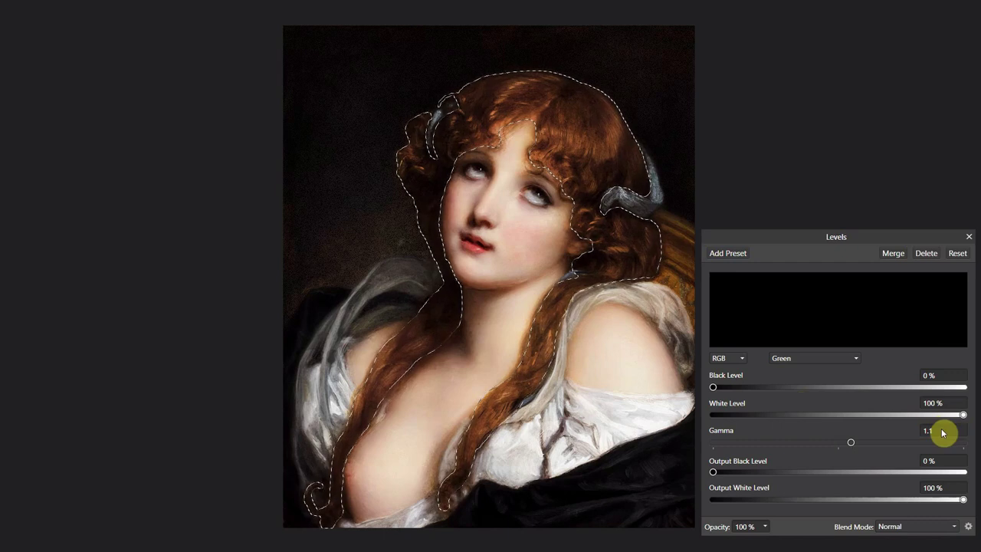
{"action": "key", "text": "Return"}
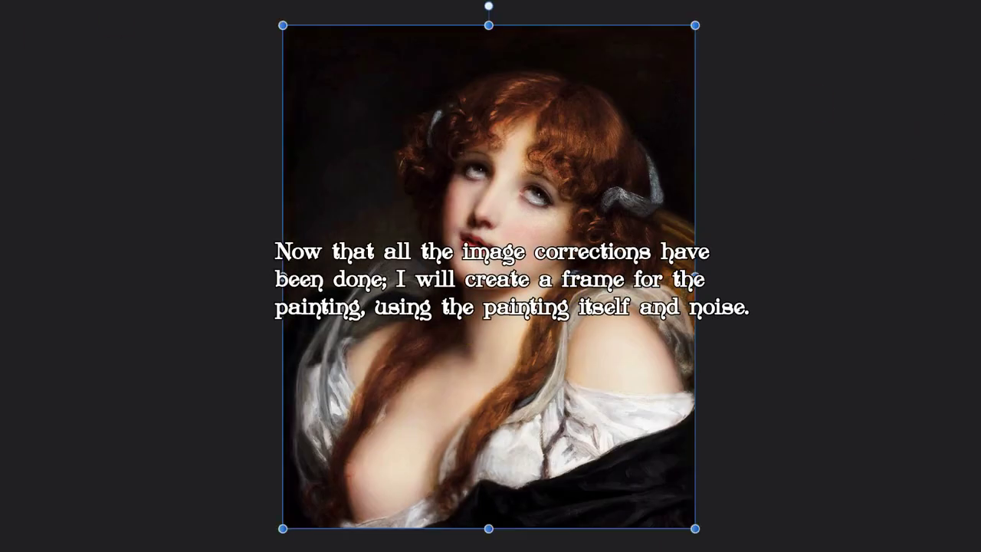
Step: Enlarge the canvas to 4500 × 5270 px and stretch the painting copy to the top and right edges
{"action": "left_click", "coordinate": [58, 9]}
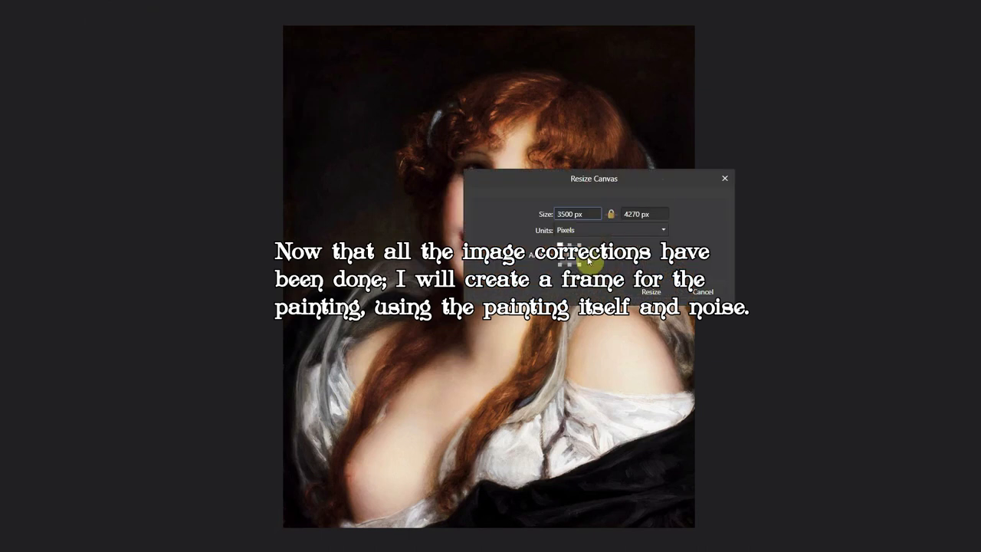
{"action": "type", "text": "4500"}
{"action": "key", "text": "Tab"}
{"action": "type", "text": "5270"}
{"action": "key", "text": "Return"}
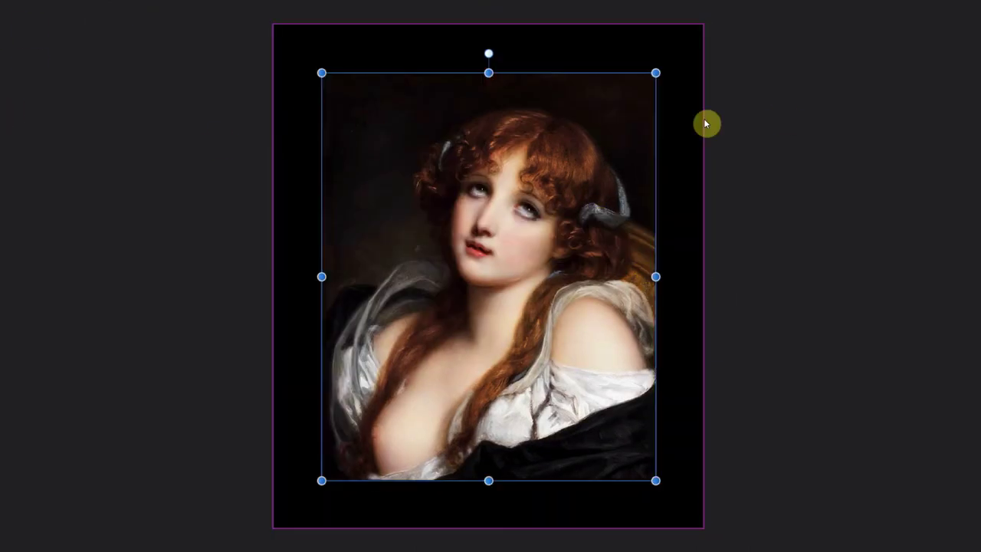
{"action": "left_click_drag", "start_coordinate": [488, 72], "coordinate": [488, 24]}
{"action": "left_click_drag", "start_coordinate": [655, 275], "coordinate": [703, 277]}
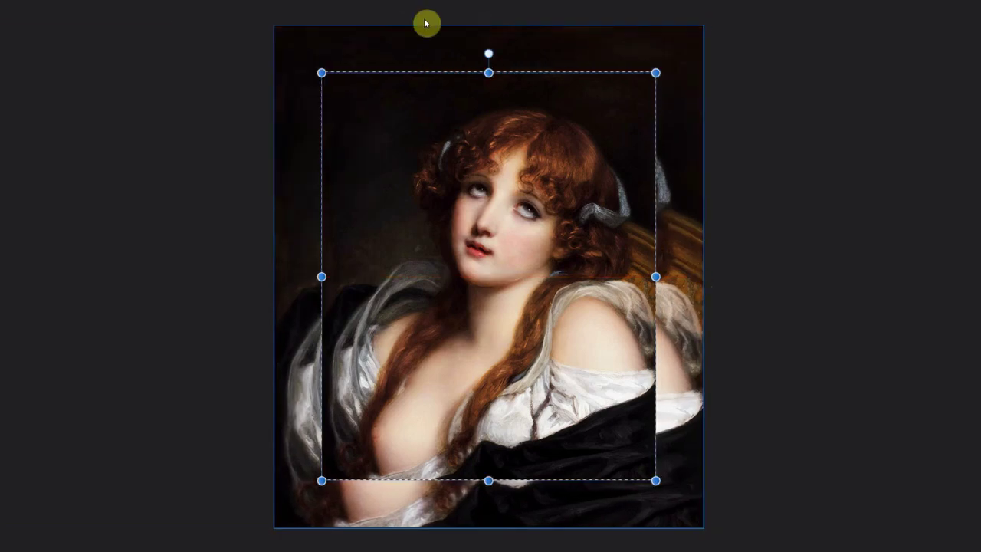
Step: Create an inside-aligned outline selection, then clear the selection
{"action": "left_click", "coordinate": [195, 2]}
{"action": "left_click", "coordinate": [203, 176]}
{"action": "left_click", "coordinate": [838, 232]}
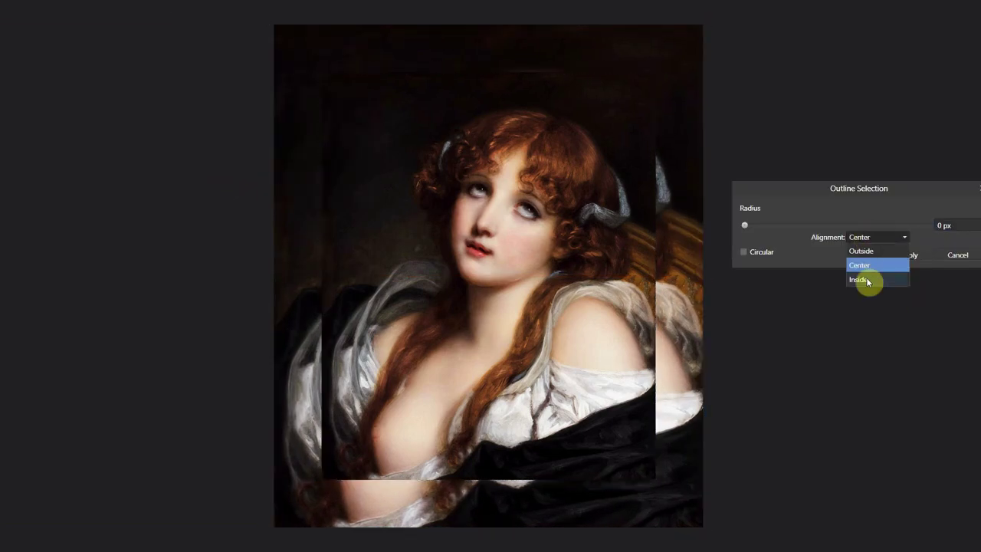
{"action": "left_click", "coordinate": [865, 278]}
{"action": "double_click", "coordinate": [917, 220]}
{"action": "key", "text": "Return"}
{"action": "left_click", "coordinate": [195, 1]}
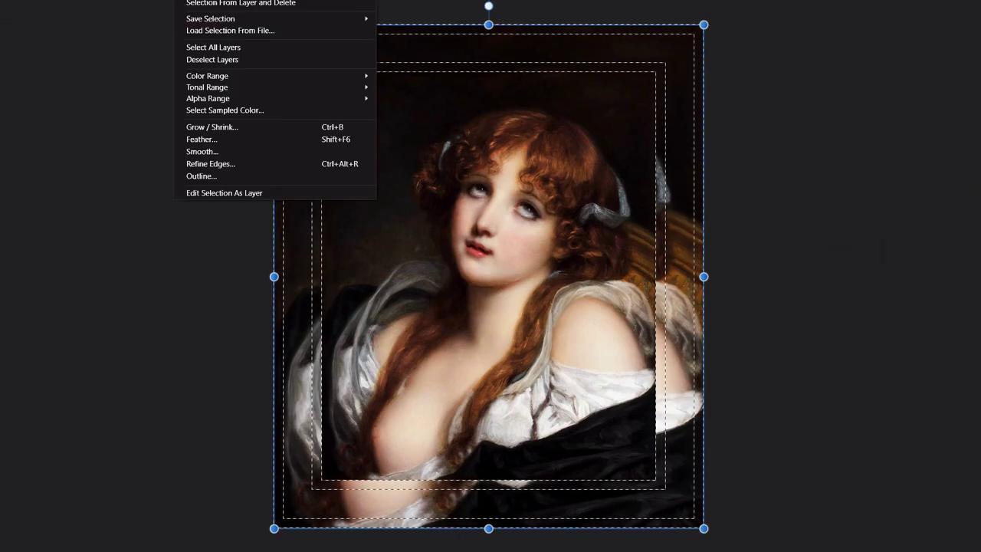
{"action": "key", "text": "ctrl+d"}
Step: Save the document and apply Add Noise to the border
{"action": "left_click", "coordinate": [23, 0]}
{"action": "left_click", "coordinate": [39, 109]}
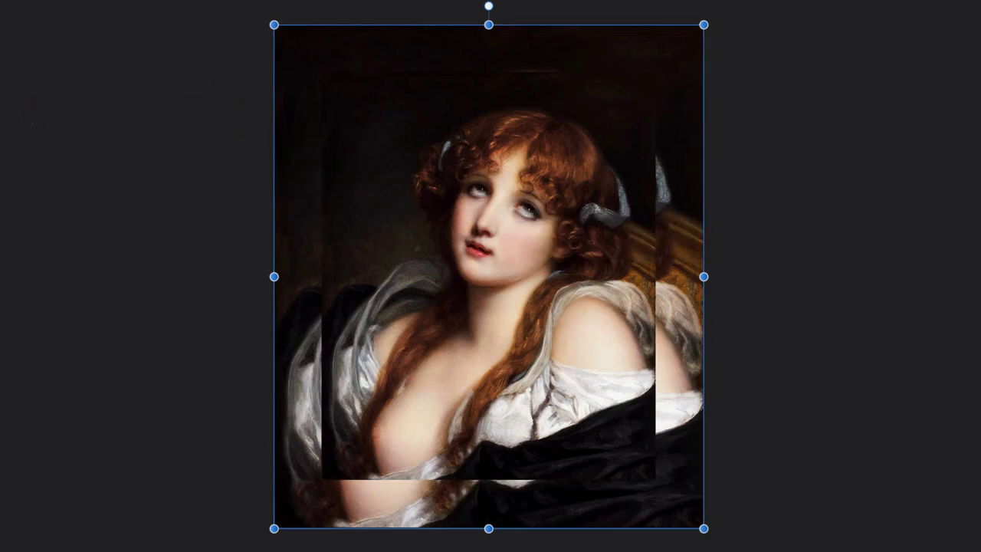
{"action": "left_click", "coordinate": [276, 1]}
{"action": "left_click", "coordinate": [405, 3]}
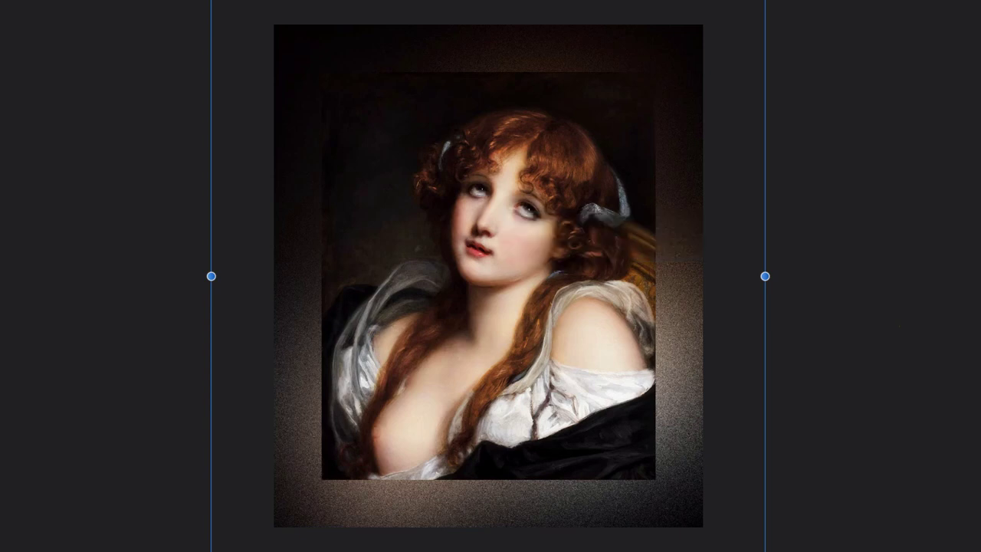
Step: Commit the noise filter and give the border a 5 px Outline layer effect
{"action": "left_click", "coordinate": [978, 464]}
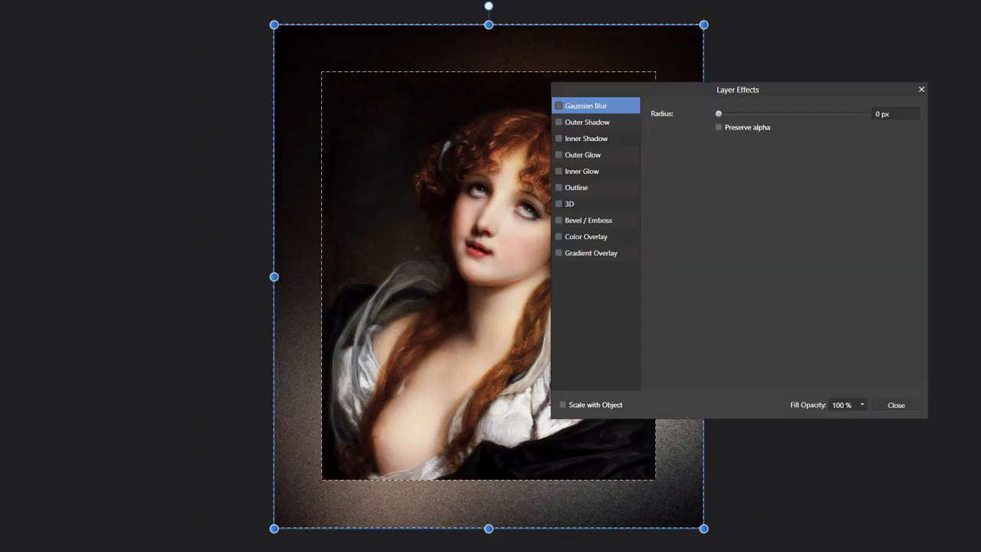
{"action": "left_click", "coordinate": [617, 194]}
{"action": "left_click", "coordinate": [888, 143]}
{"action": "type", "text": "5"}
{"action": "key", "text": "Return"}
Step: Enable the 3D layer effect with a 75 px radius
{"action": "left_click", "coordinate": [613, 204]}
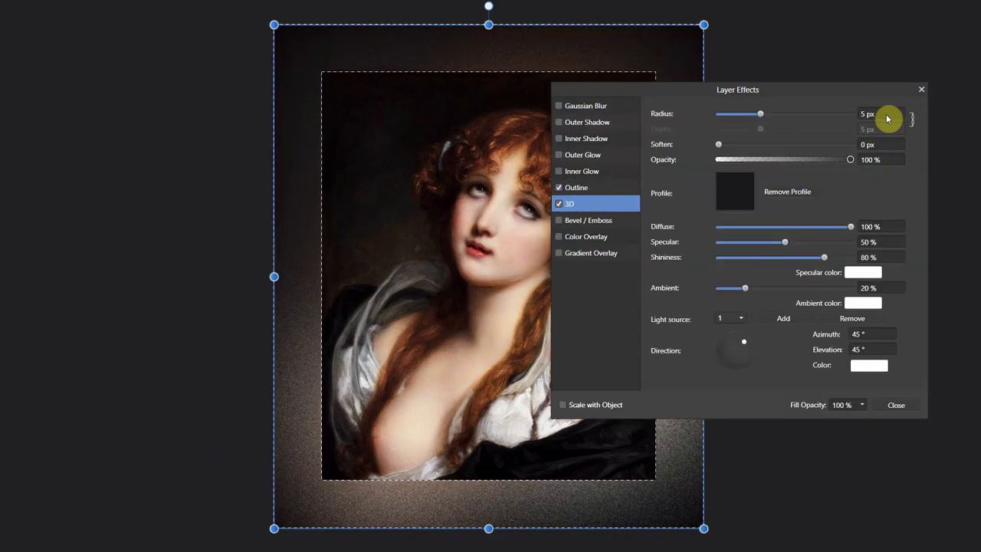
{"action": "left_click", "coordinate": [881, 113]}
{"action": "left_click_drag", "start_coordinate": [785, 91], "coordinate": [828, 98]}
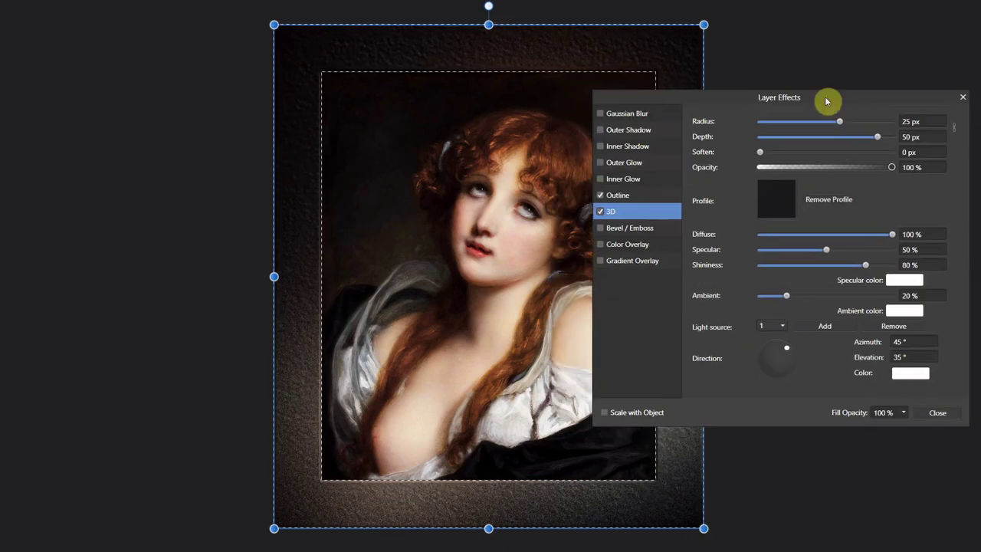
{"action": "left_click", "coordinate": [922, 121]}
{"action": "type", "text": "75"}
{"action": "key", "text": "Return"}
Step: Zoom in on the frame edge and reduce the 3D radius to 15 px
{"action": "key", "text": "ctrl+1"}
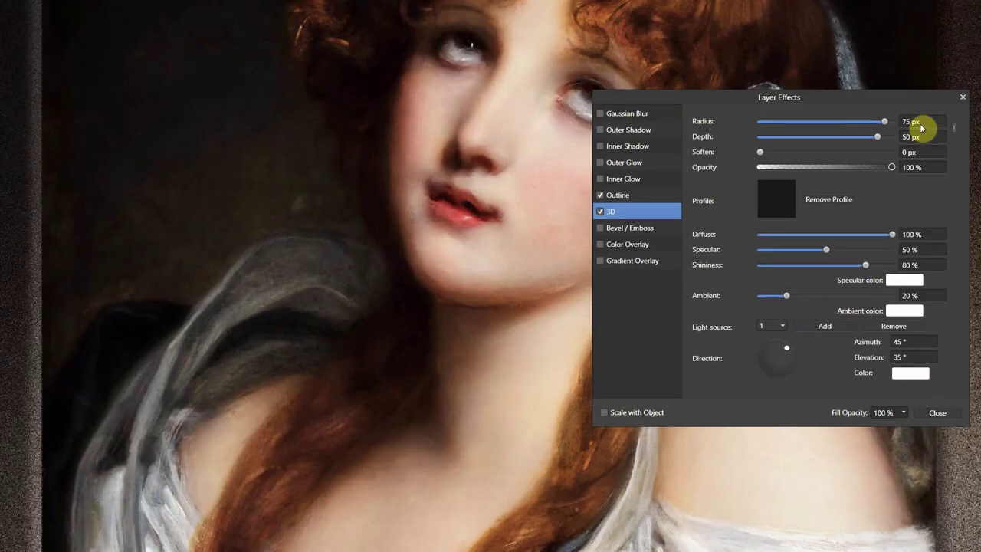
{"action": "left_click_drag", "start_coordinate": [884, 98], "coordinate": [620, 51]}
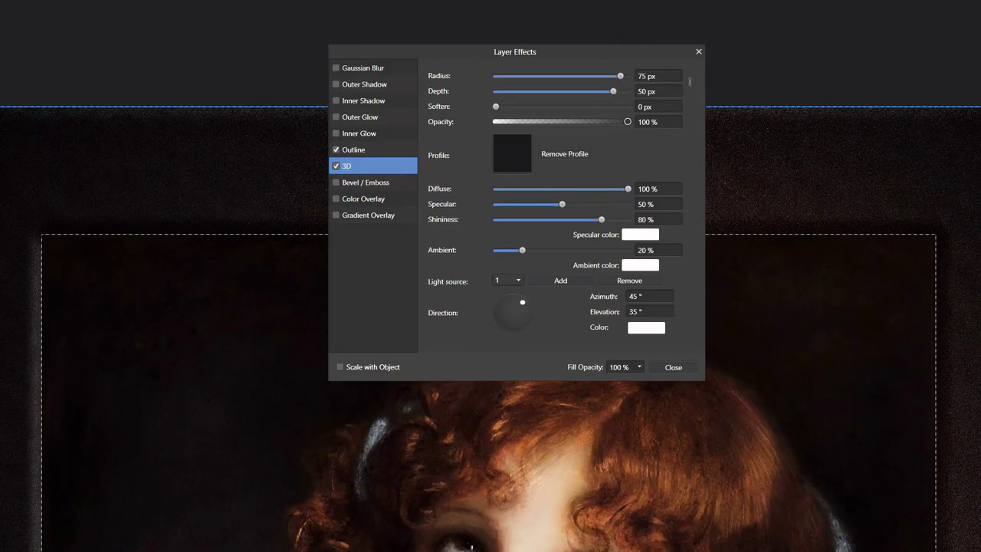
{"action": "left_click", "coordinate": [665, 77]}
{"action": "type", "text": "15"}
{"action": "key", "text": "Return"}
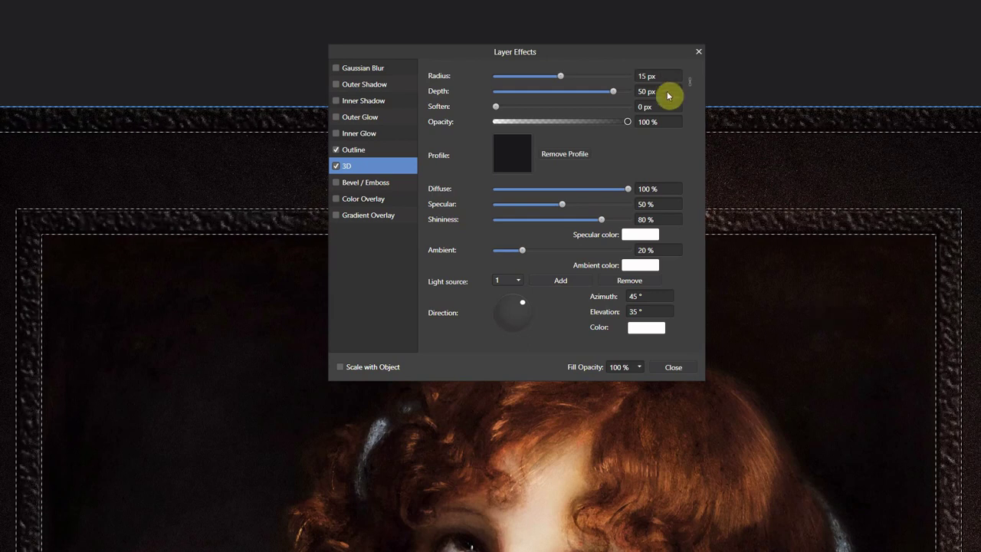
{"action": "key", "text": "ctrl+0"}
{"action": "left_click_drag", "start_coordinate": [653, 51], "coordinate": [911, 37]}
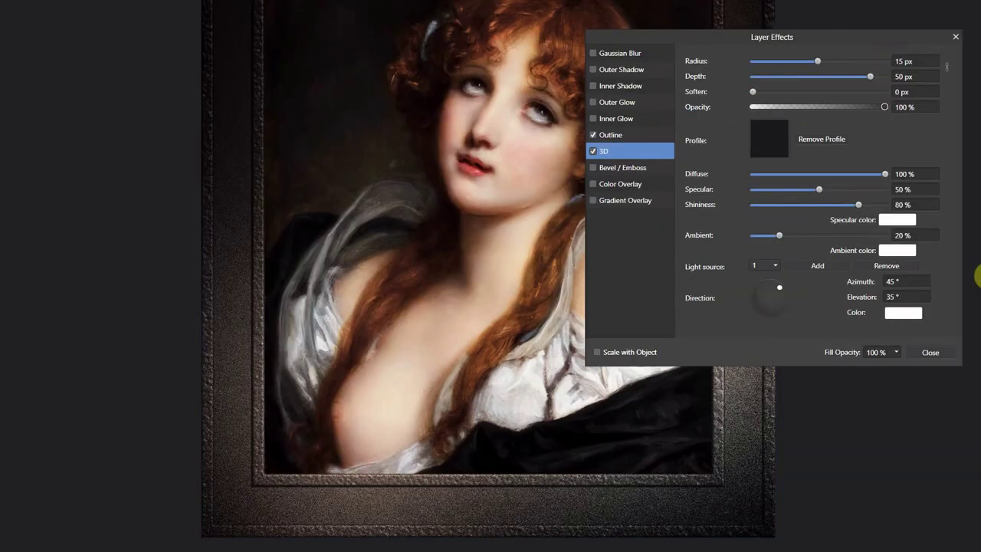
{"action": "scroll", "coordinate": [968, 179], "scroll_direction": "up", "scroll_amount": 3}
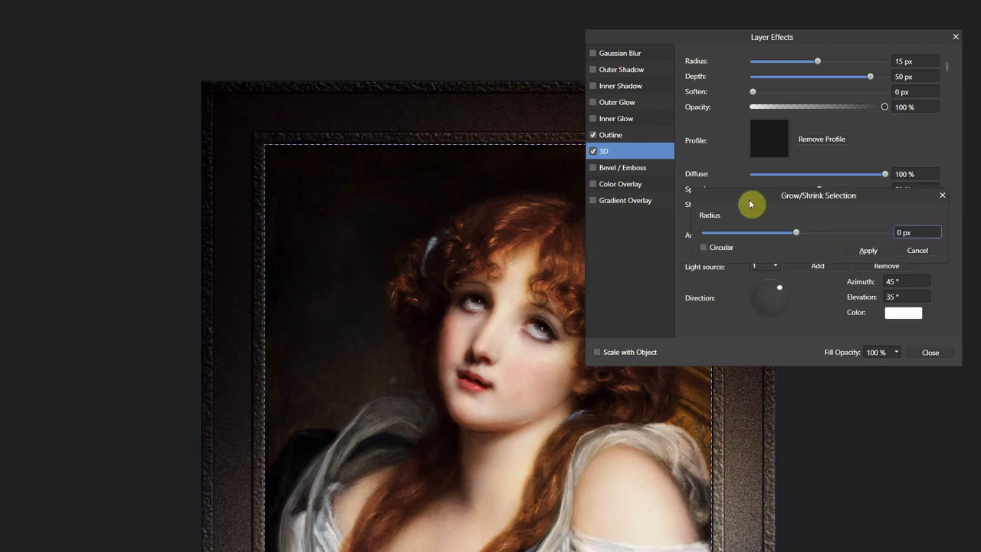
Step: Shrink the selection around the inner frame and make a 100 px outline selection
{"action": "left_click_drag", "start_coordinate": [751, 202], "coordinate": [570, 395]}
{"action": "left_click", "coordinate": [611, 441]}
{"action": "left_click", "coordinate": [307, 1]}
{"action": "left_click", "coordinate": [219, 164]}
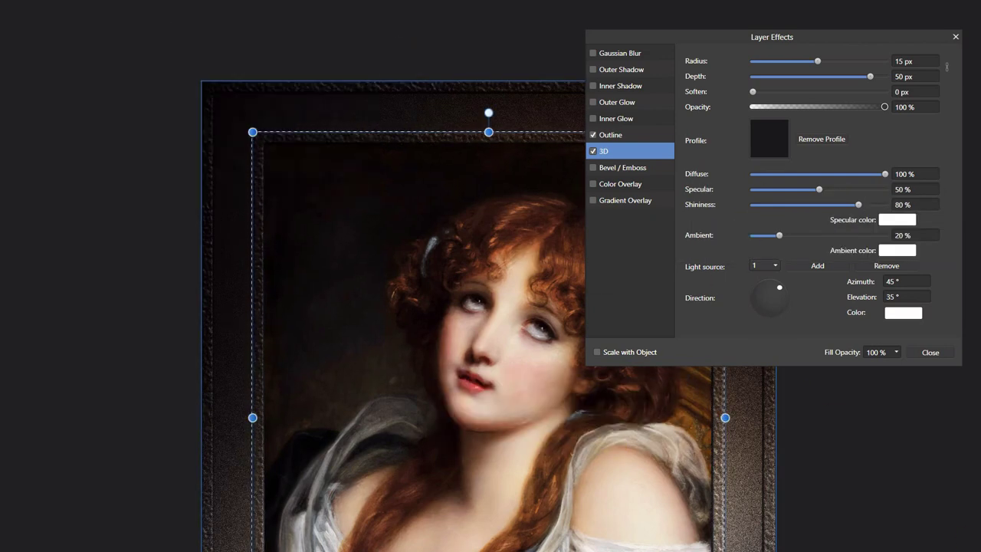
{"action": "double_click", "coordinate": [642, 410]}
{"action": "type", "text": "100"}
{"action": "left_click", "coordinate": [606, 439]}
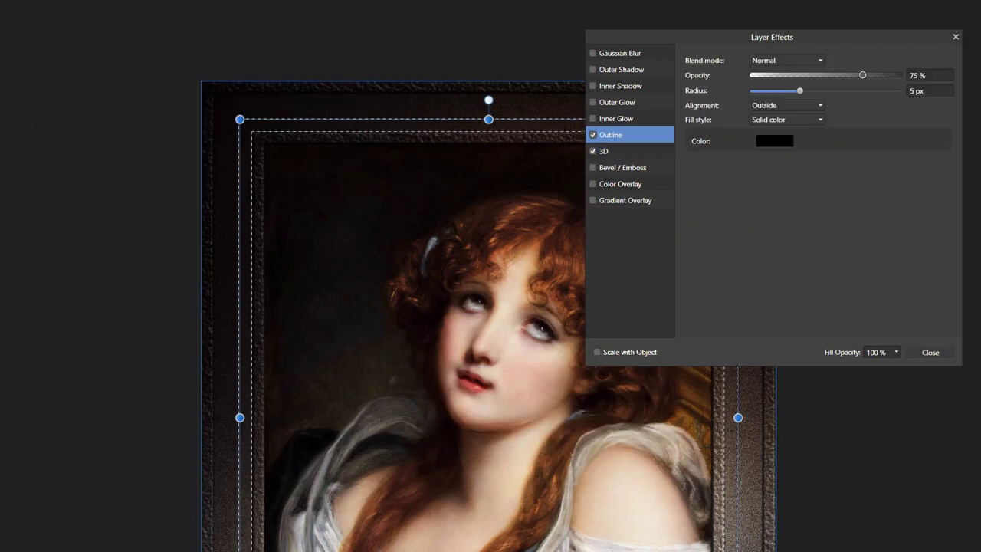
Step: Set the 3D effect azimuth to -135° and adjust its radius and profile
{"action": "left_click", "coordinate": [910, 285]}
{"action": "type", "text": "-135"}
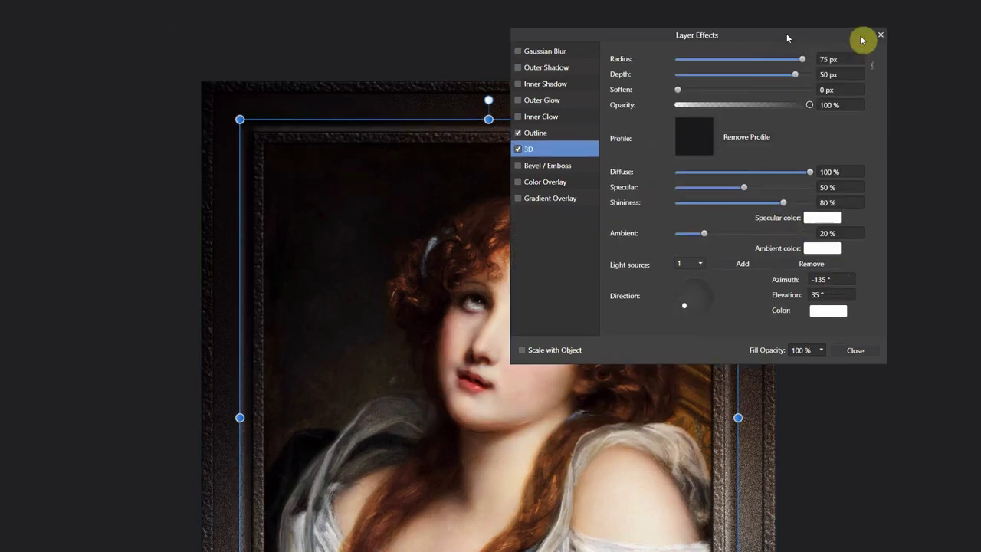
{"action": "left_click_drag", "start_coordinate": [865, 38], "coordinate": [288, 118]}
{"action": "type", "text": "5"}
{"action": "key", "text": "Return"}
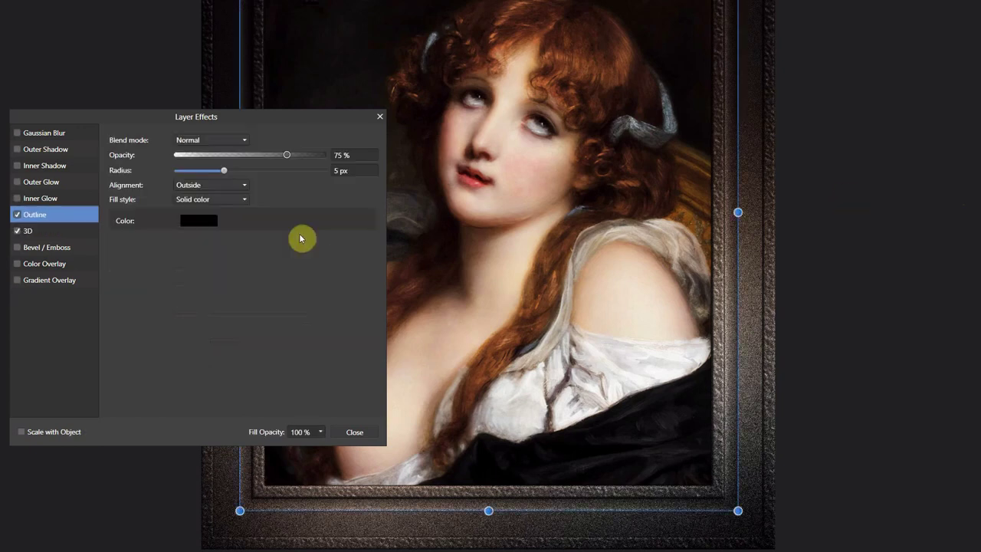
{"action": "left_click", "coordinate": [901, 249]}
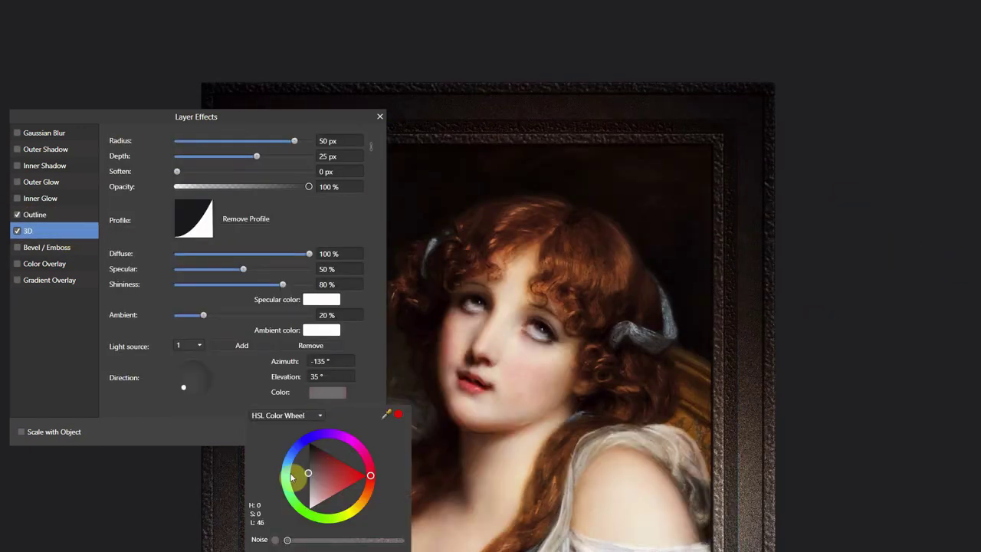
{"action": "left_click_drag", "start_coordinate": [239, 118], "coordinate": [254, 76]}
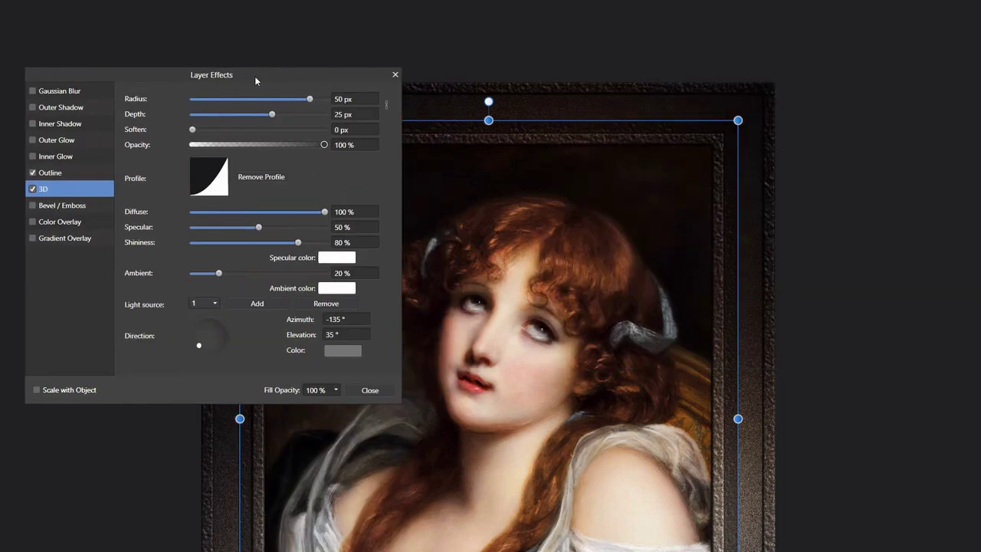
{"action": "scroll", "coordinate": [826, 213], "scroll_direction": "down", "scroll_amount": 5}
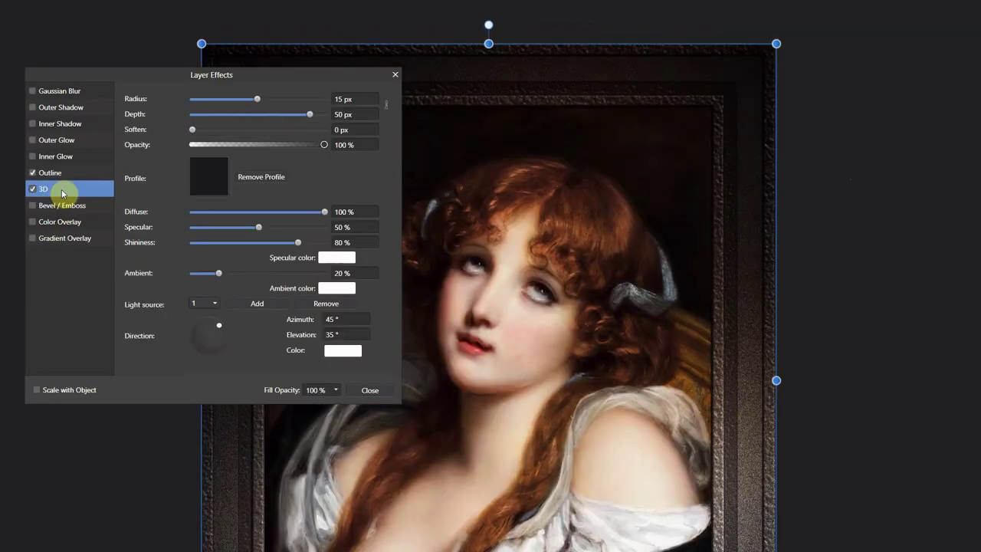